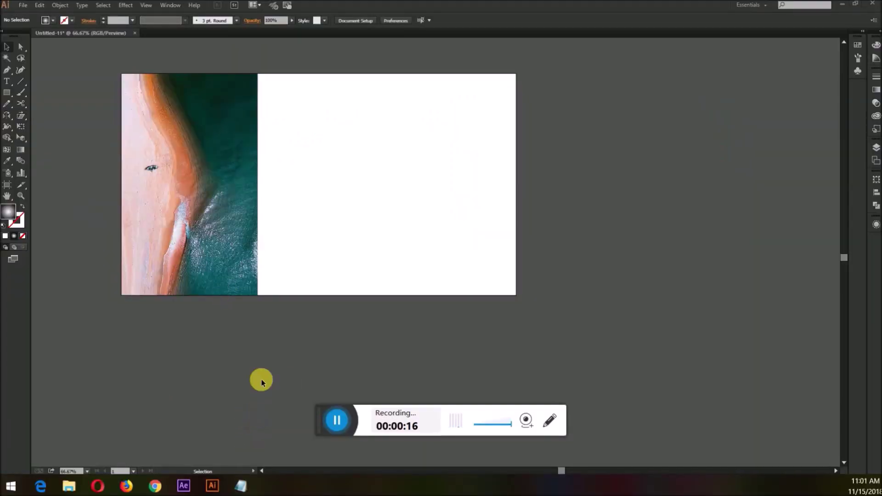
Step: Draw a rectangle of about 443 × 720 px exactly covering the beach photo
scroll(290, 302, up, 1)
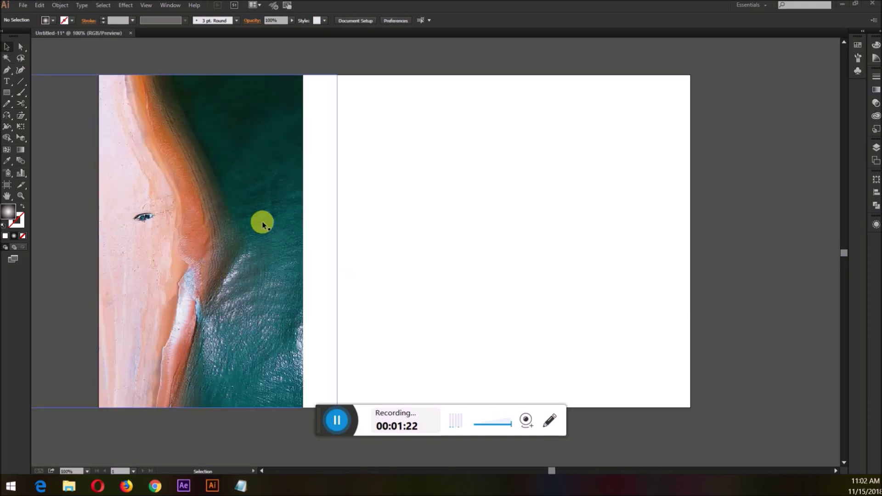
scroll(252, 222, up, 1)
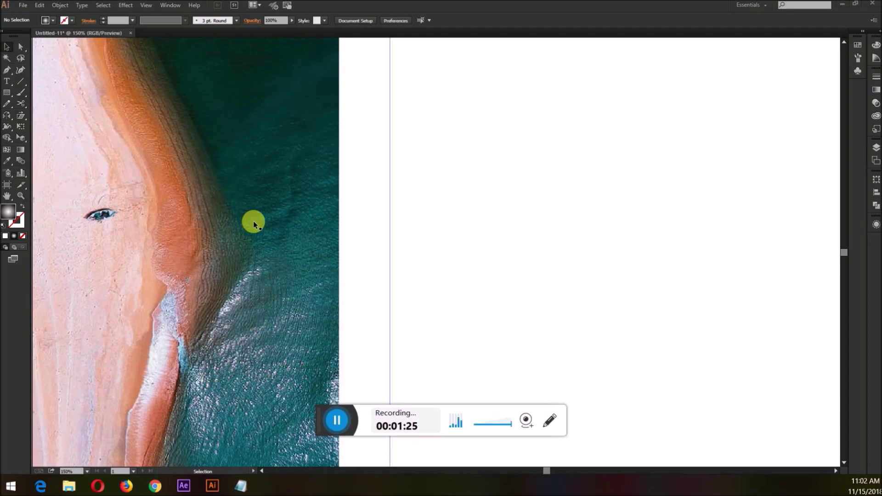
scroll(325, 219, left, 1)
scroll(334, 219, down, 1)
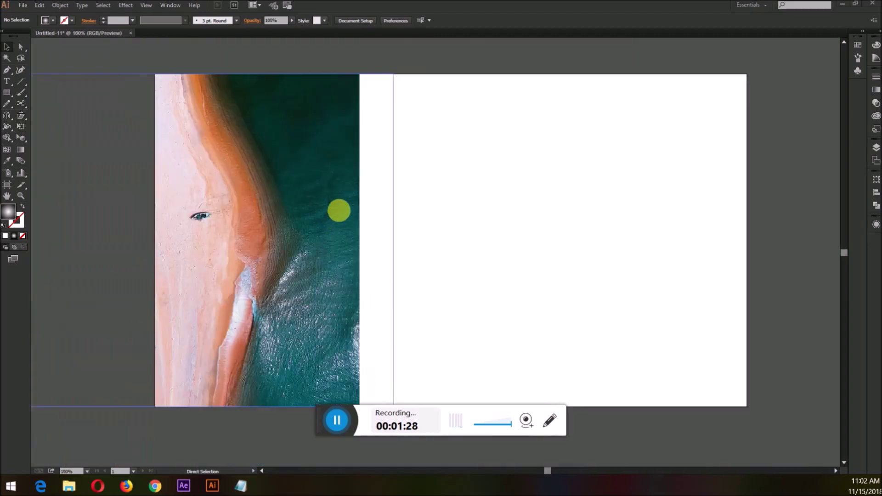
scroll(424, 197, right, 1)
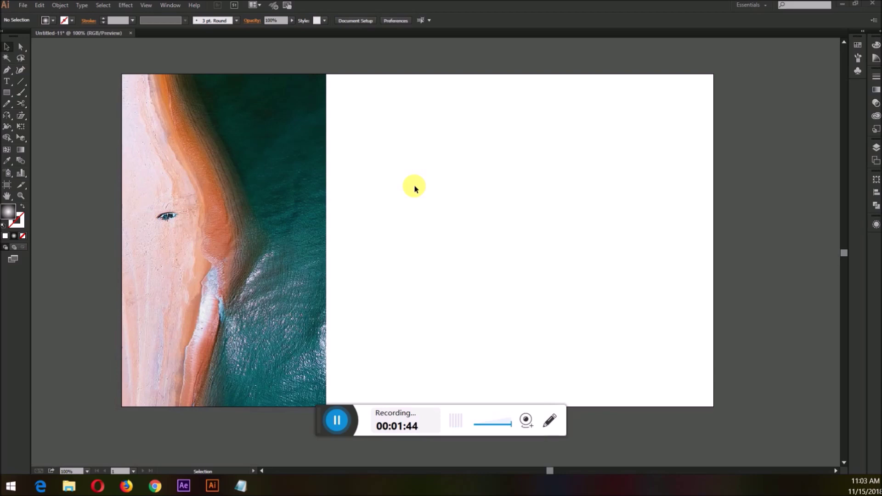
scroll(415, 189, right, 1)
scroll(411, 183, right, 1)
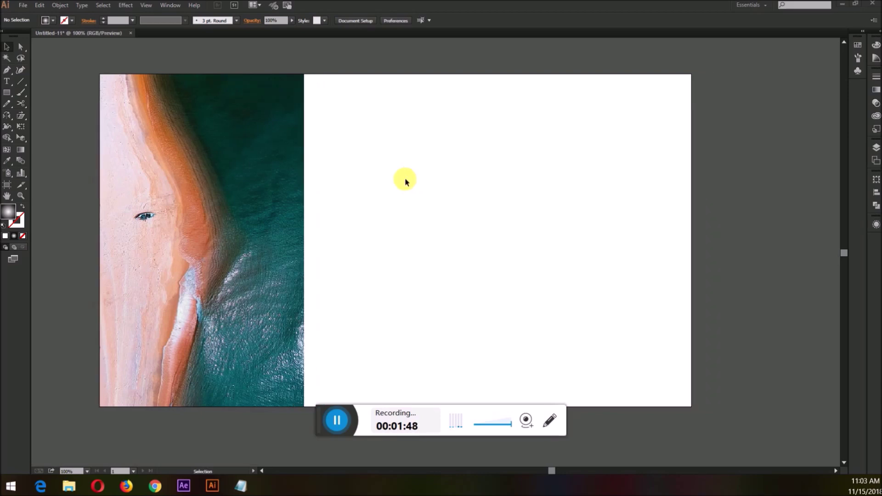
click(7, 92)
drag(100, 73, 305, 408)
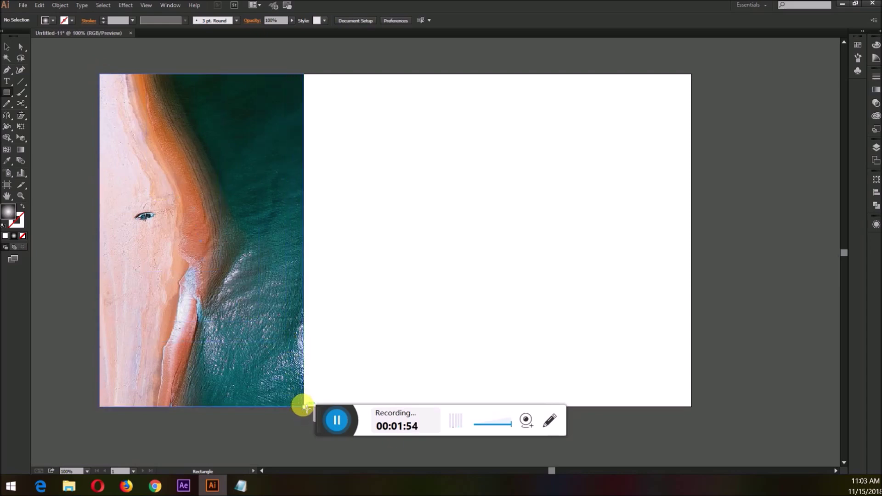
Step: Move the rectangle off the photo onto the blank part of the artboard, keeping it aligned with the artboard's height
drag(231, 248, 412, 240)
drag(545, 209, 459, 247)
drag(323, 60, 388, 128)
drag(390, 130, 464, 132)
drag(630, 148, 537, 226)
drag(320, 419, 313, 475)
click(325, 435)
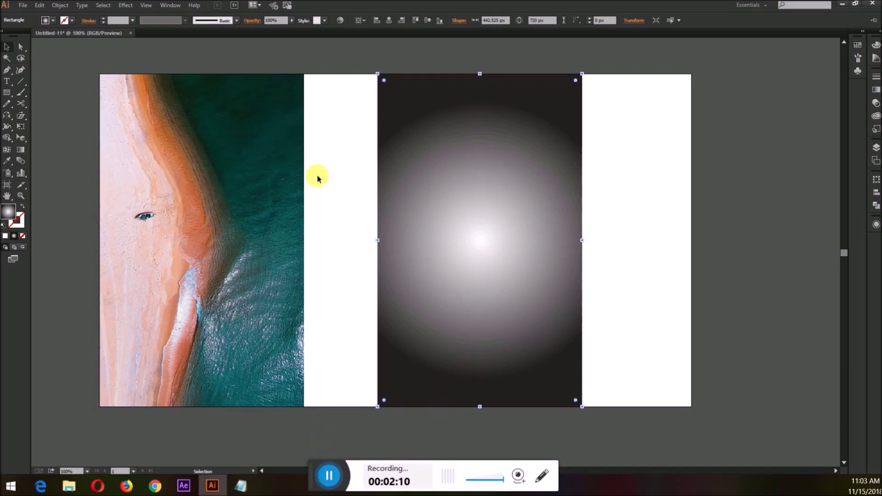
Step: Fill the rectangle with a solid very light grey and deselect it
click(64, 20)
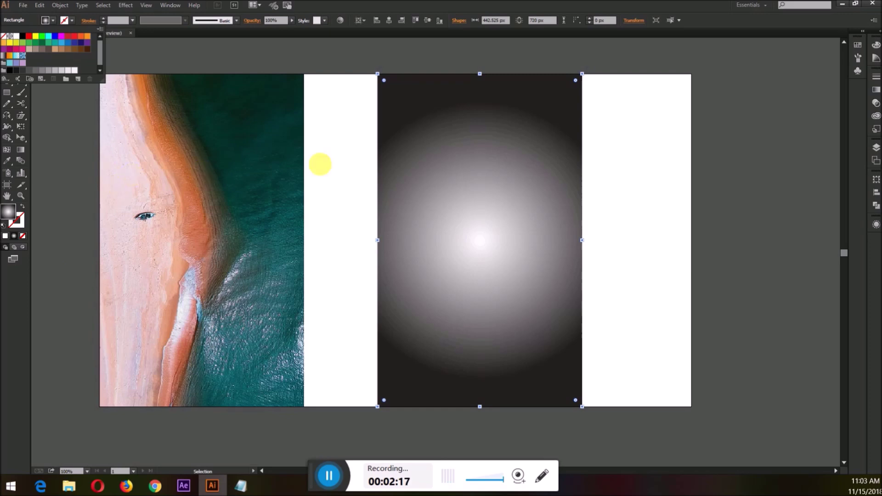
click(74, 73)
click(365, 212)
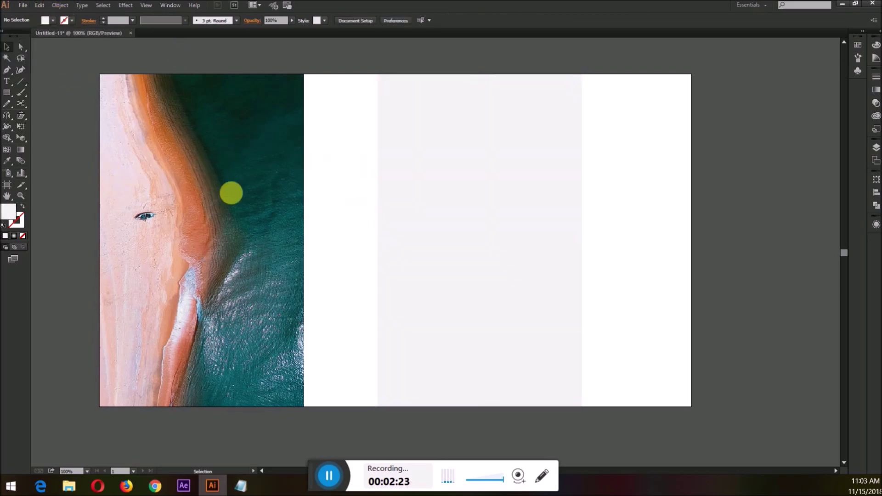
Step: Draw a short S-shaped path with the Pen tool, about 45 × 216 px, across the grey rectangle's lower-left corner
click(7, 69)
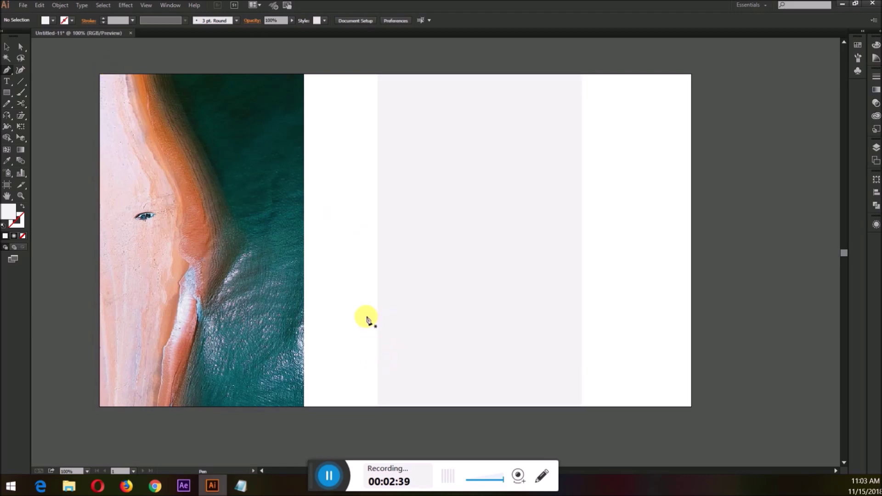
scroll(372, 368, down, 1)
drag(384, 393, 382, 424)
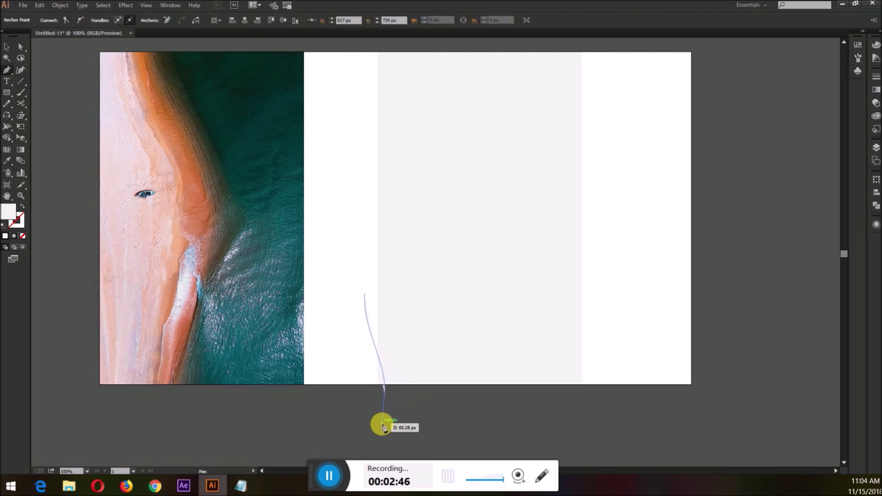
key(v)
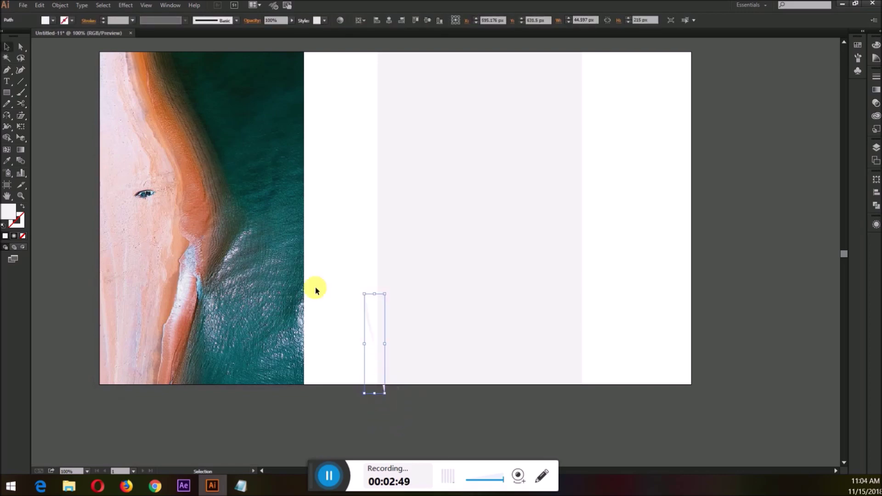
click(362, 322)
drag(336, 280, 371, 318)
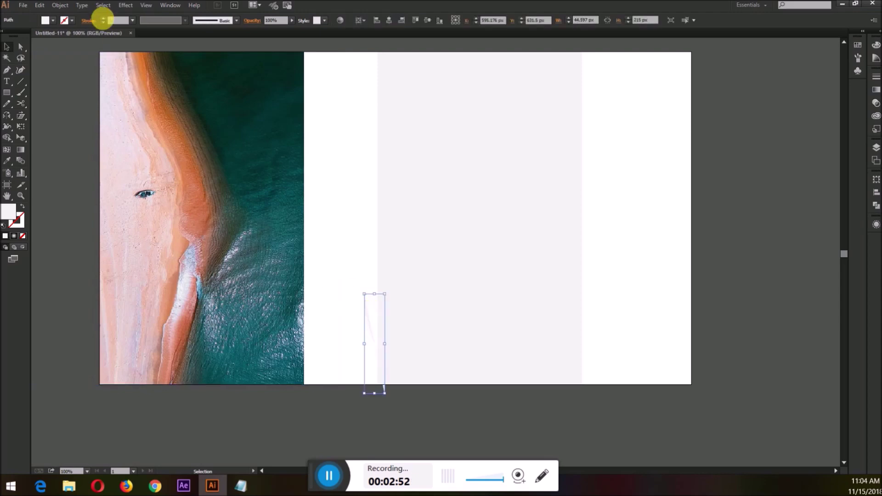
Step: Give the short curve no fill and a 1 pt black stroke
key(shift+x)
click(45, 20)
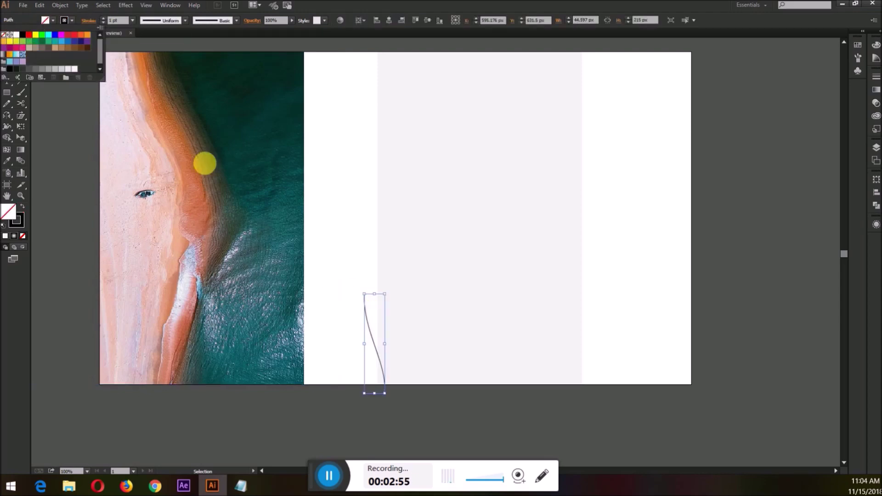
click(312, 200)
click(321, 199)
Step: Lengthen the short curve by moving its lower anchor point straight down, further below the artboard edge
scroll(360, 234, down, 1)
key(a)
drag(385, 360, 385, 374)
click(396, 376)
Step: Examine the lower part of the beach photo and its shoreline at higher magnification
scroll(421, 365, up, 1)
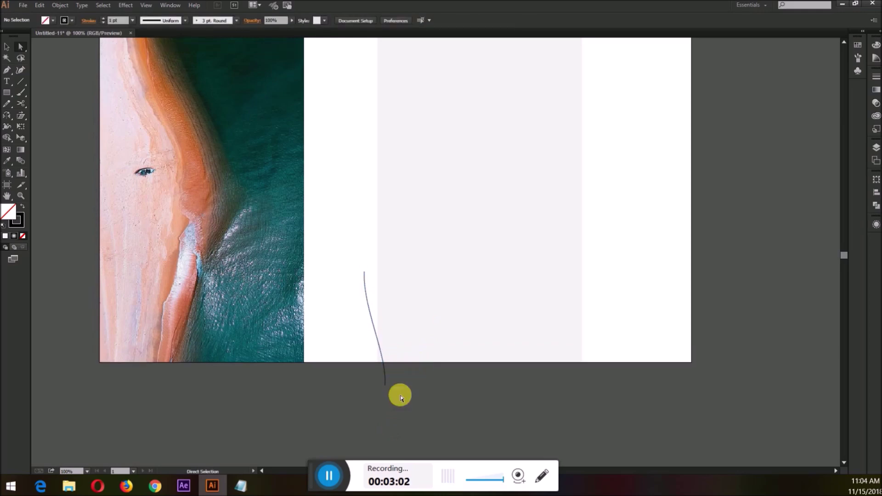
scroll(399, 395, up, 2)
scroll(128, 366, up, 2)
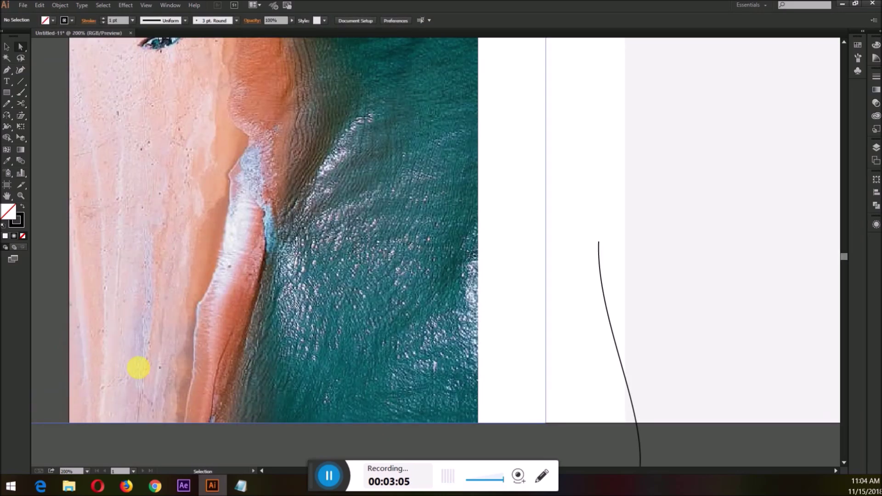
scroll(131, 372, left, 2)
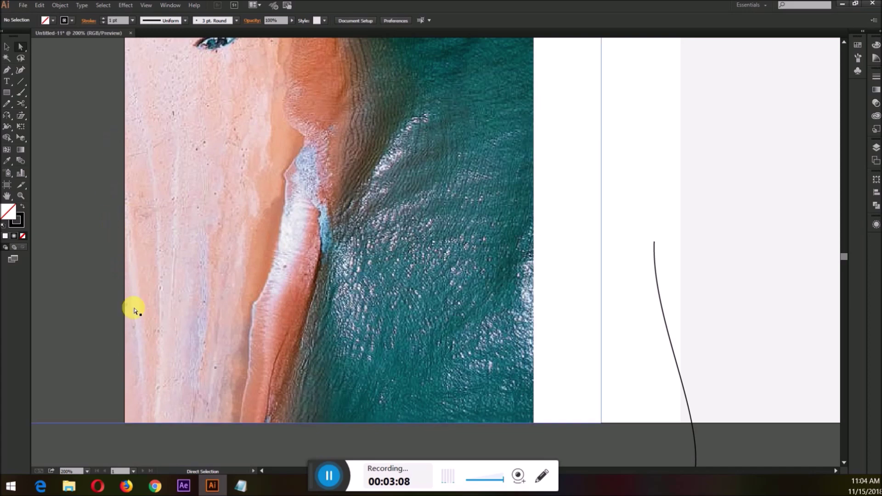
scroll(115, 166, up, 3)
scroll(115, 166, up, 4)
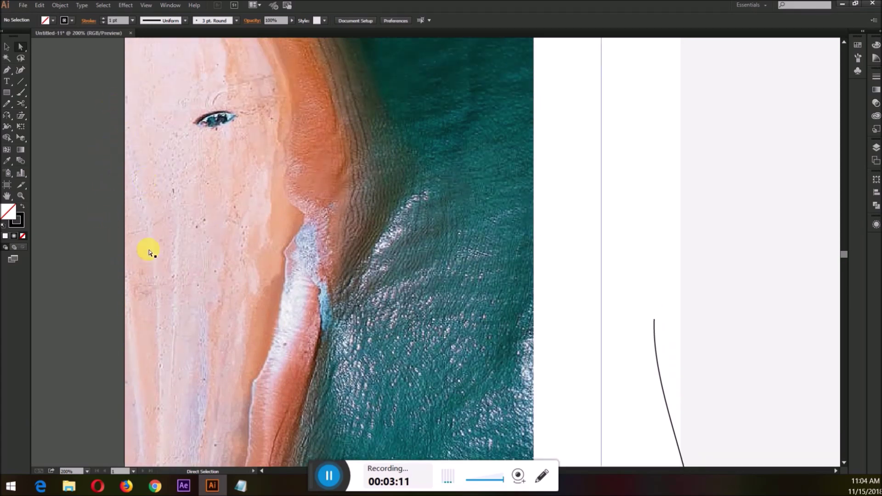
scroll(173, 246, down, 2)
scroll(179, 246, down, 2)
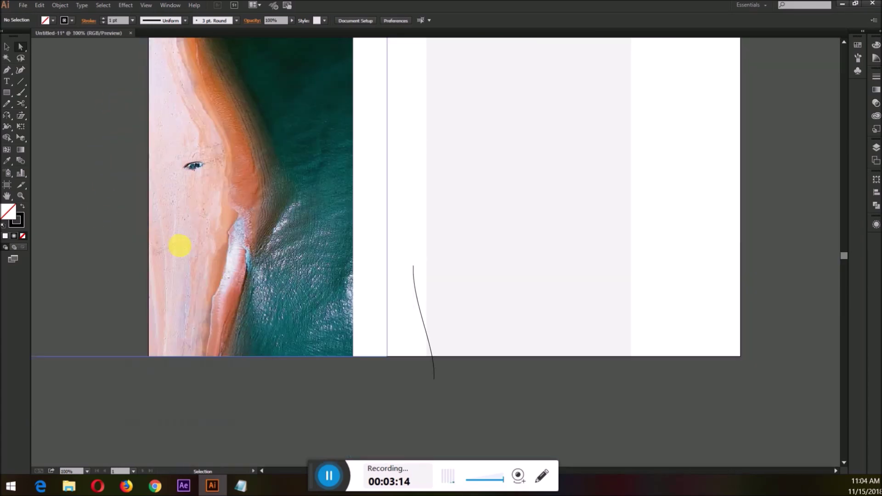
Step: Draw a second, longer S-curve with the Pen tool from just outside the rectangle's left edge to below the artboard
scroll(400, 202, down, 1)
key(p)
drag(390, 177, 392, 243)
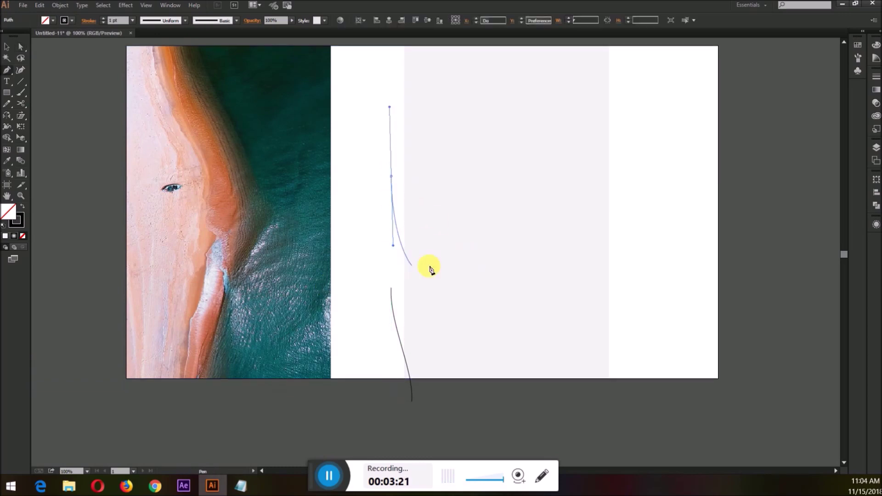
scroll(434, 312, down, 3)
drag(437, 365, 436, 439)
ctrl+click(482, 379)
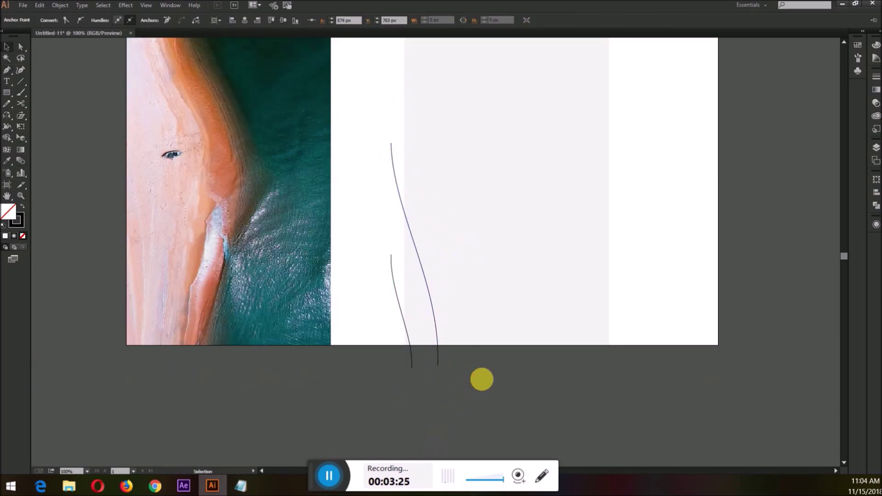
scroll(482, 377, up, 3)
scroll(467, 292, up, 4)
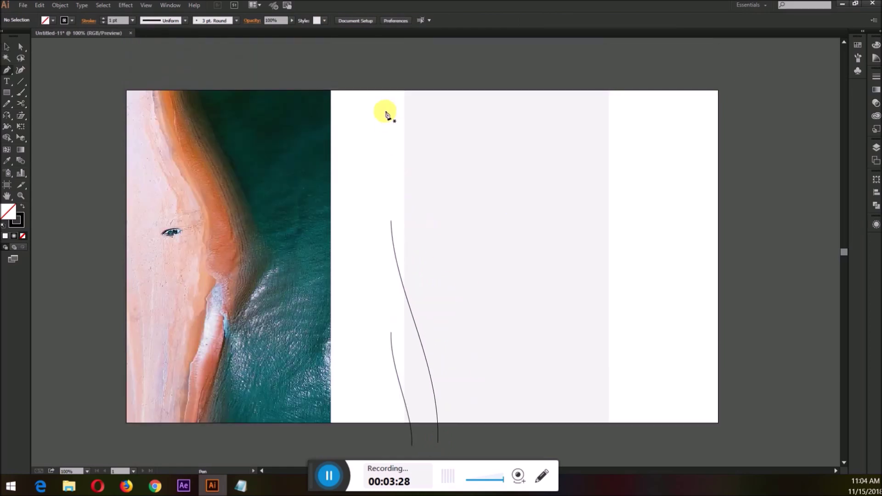
drag(384, 160, 384, 160)
scroll(472, 250, down, 3)
key(ctrl+z)
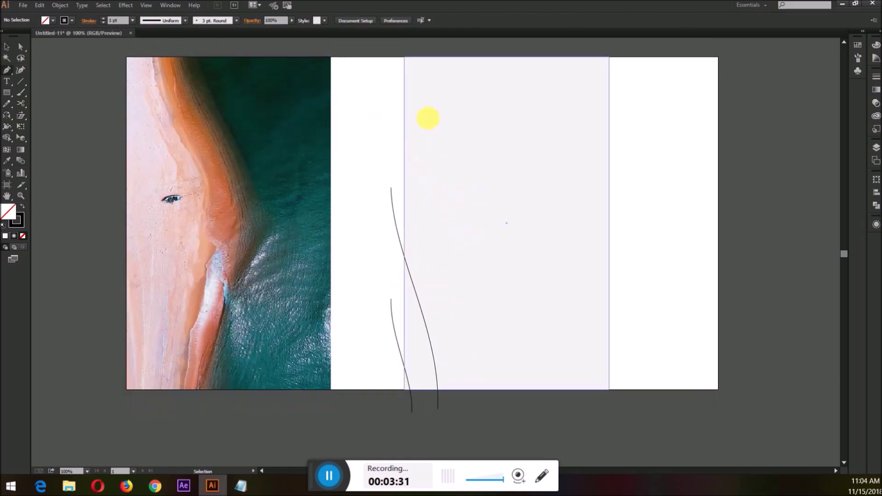
Step: Draw a third curve with the Pen tool from the rectangle's top-left corner down past its bottom edge, beside the second curve
scroll(428, 119, up, 2)
drag(404, 79, 399, 130)
scroll(448, 207, down, 3)
scroll(453, 240, up, 2)
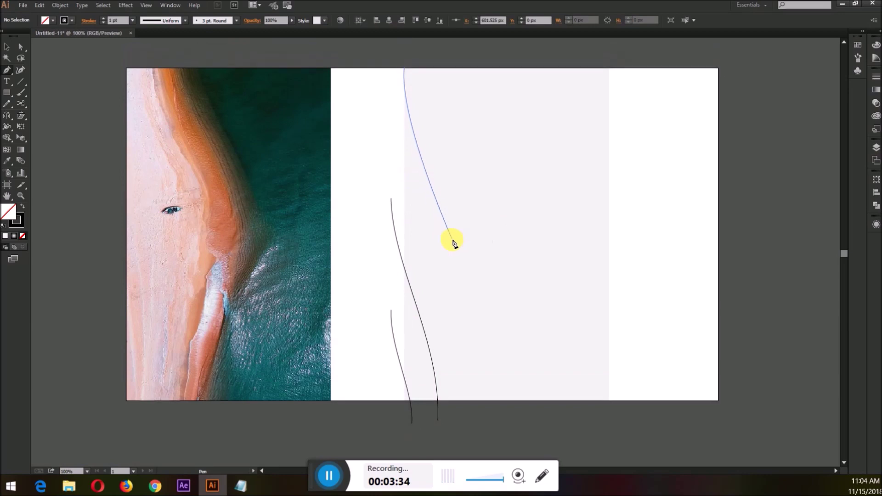
scroll(457, 241, right, 2)
scroll(439, 326, down, 3)
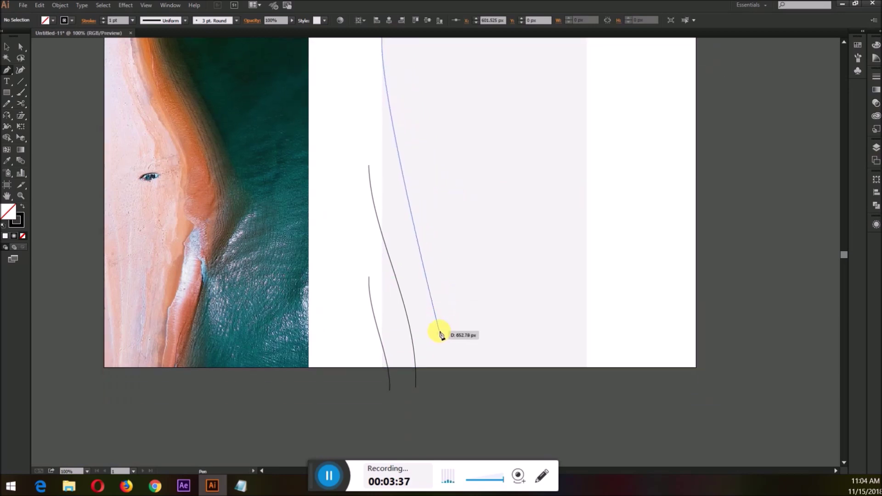
drag(428, 373, 414, 444)
key(v)
click(476, 413)
scroll(480, 395, up, 3)
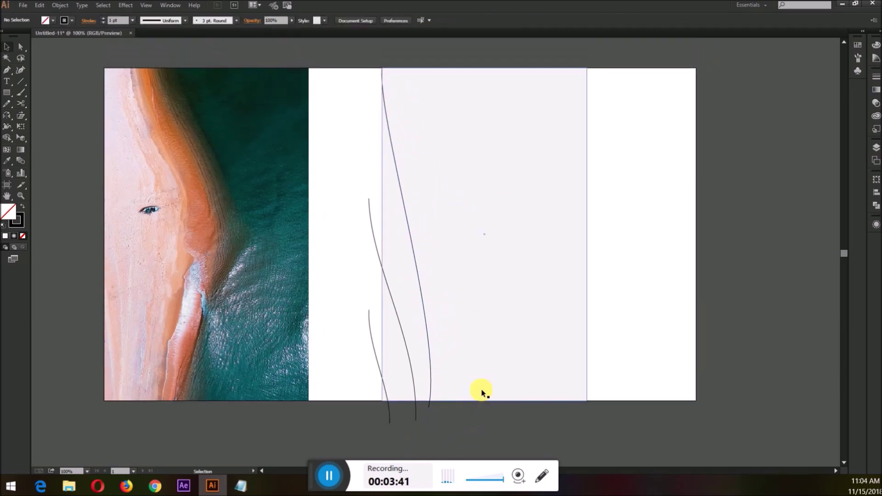
Step: Draw a fourth curve from above the artboard, bulging toward the rectangle's centre and ending below the artboard beside the third curve
key(p)
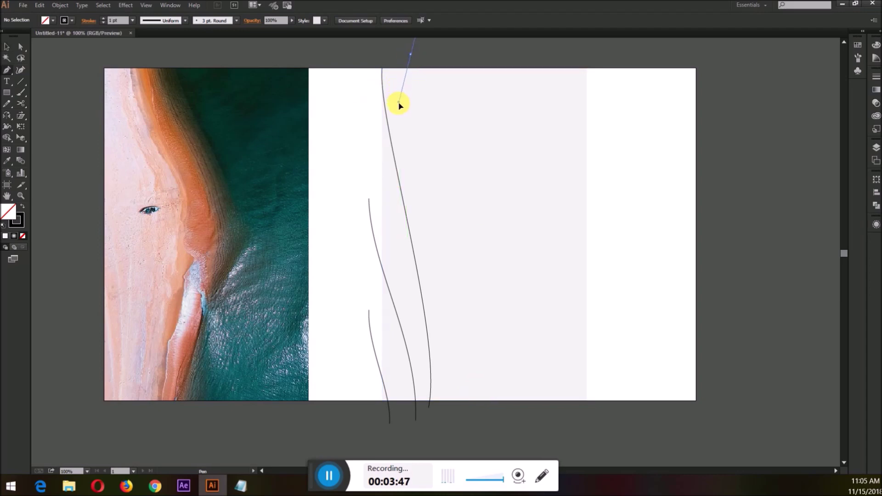
drag(398, 102, 399, 102)
drag(474, 247, 478, 310)
drag(484, 340, 484, 340)
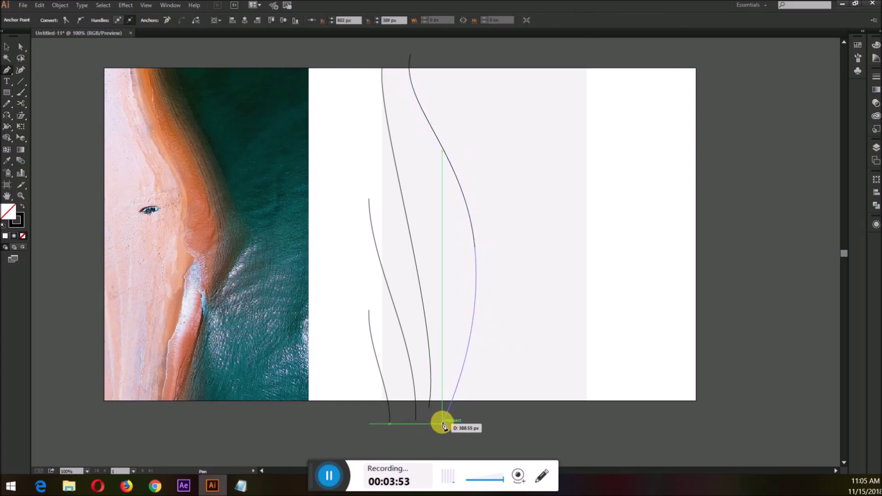
click(442, 416)
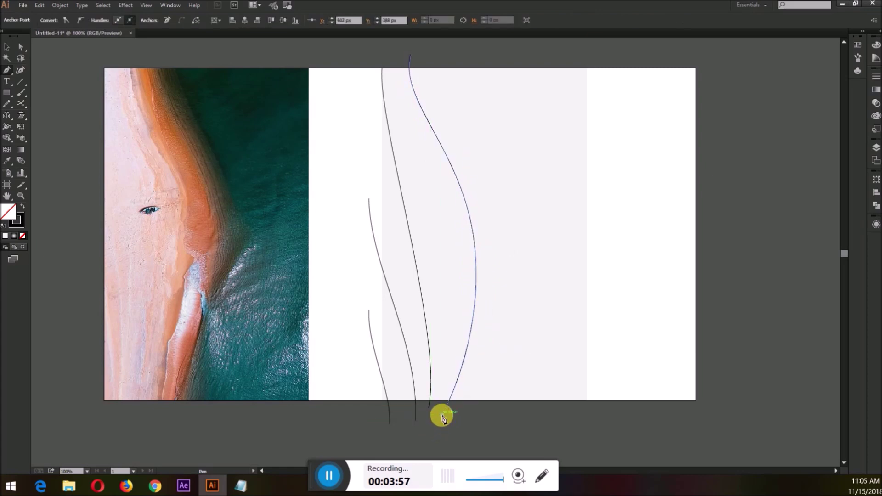
key(v)
click(528, 416)
Step: Draw a fifth curve from above the artboard, bulging right alongside the fourth curve and ending just beside its lower end
scroll(527, 417, up, 1)
key(p)
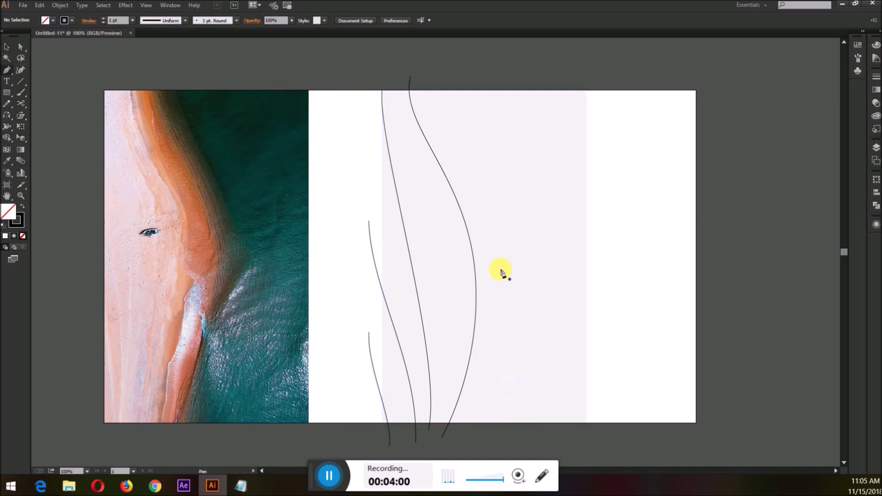
drag(428, 101, 428, 102)
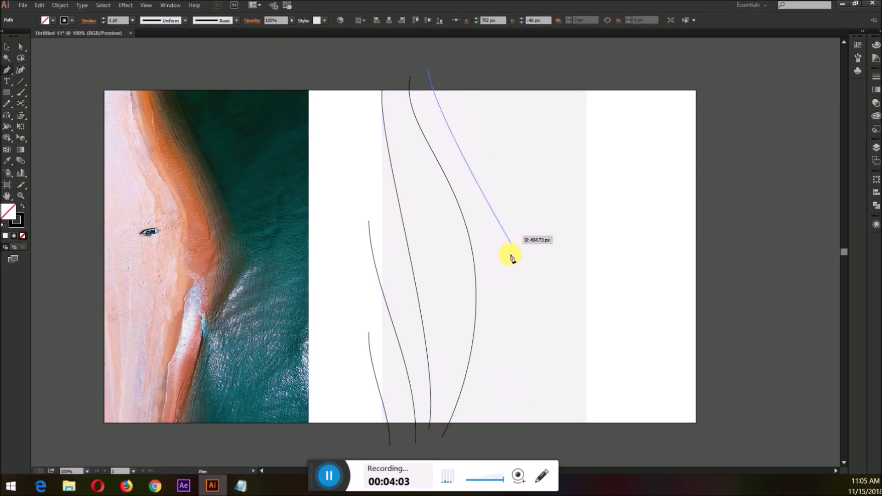
scroll(505, 236, down, 1)
drag(508, 235, 517, 327)
click(455, 423)
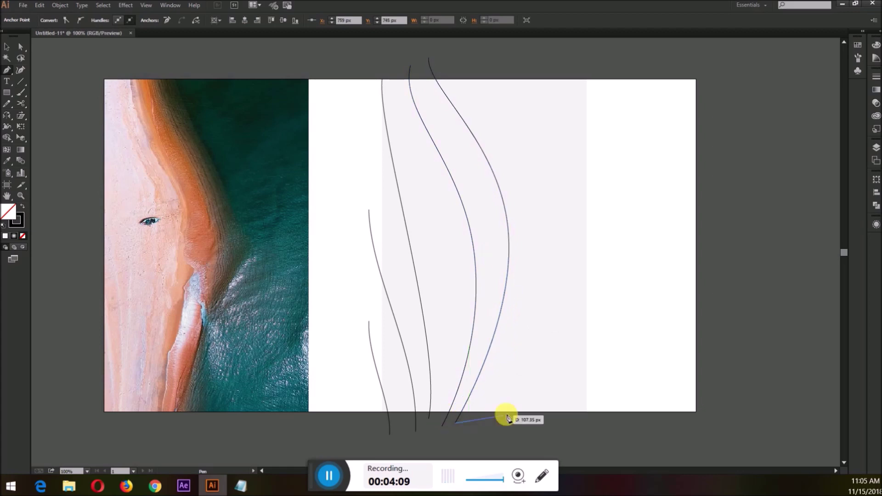
Step: Draw a sixth three-anchor curve from above the artboard, bulging near the rectangle's right edge and ending below the artboard beside the fifth curve
drag(496, 76, 497, 90)
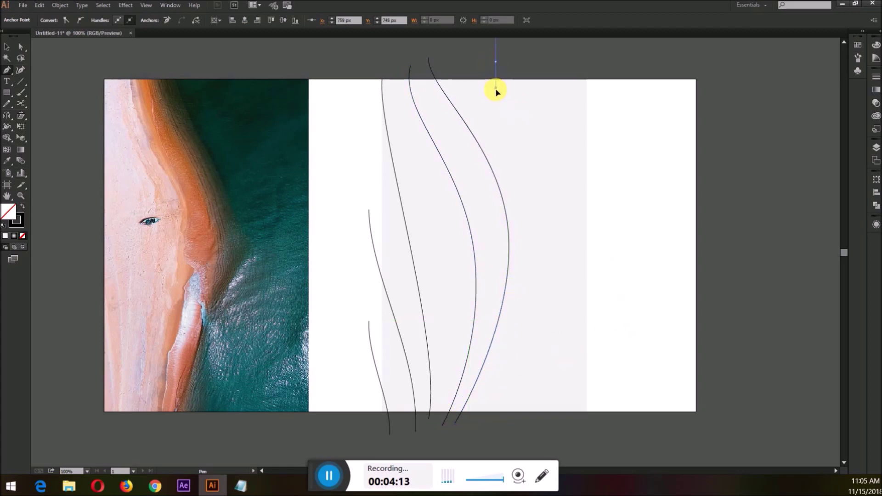
drag(541, 238, 536, 350)
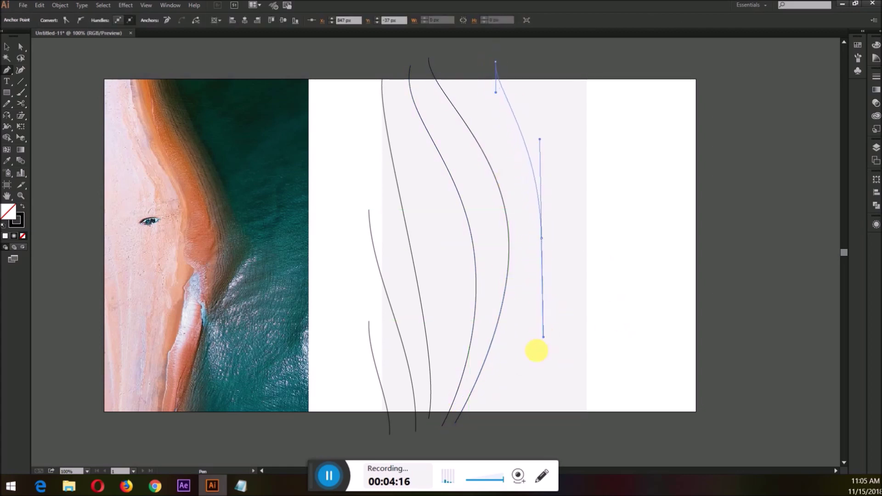
scroll(547, 304, down, 2)
click(475, 374)
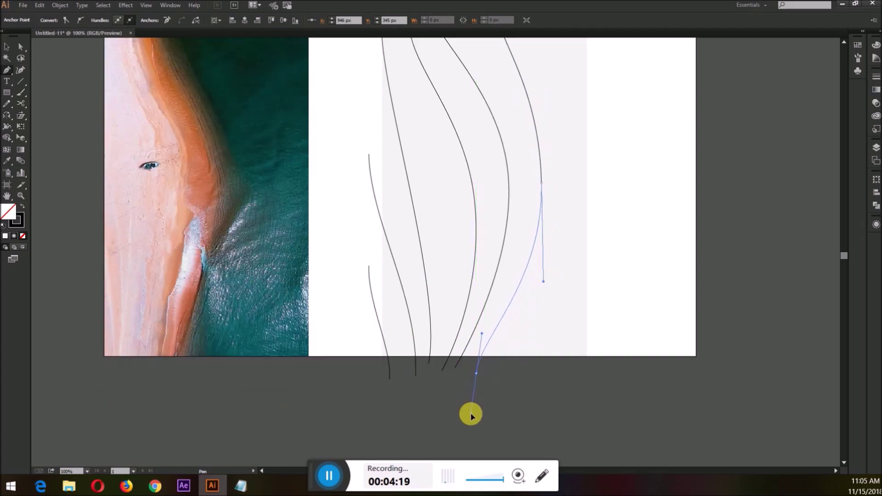
Step: Draw a seventh three-anchor curve from above the artboard, bulging at the rectangle's right edge and ending on its bottom edge beside the sixth curve
scroll(470, 414, up, 3)
drag(560, 68, 555, 116)
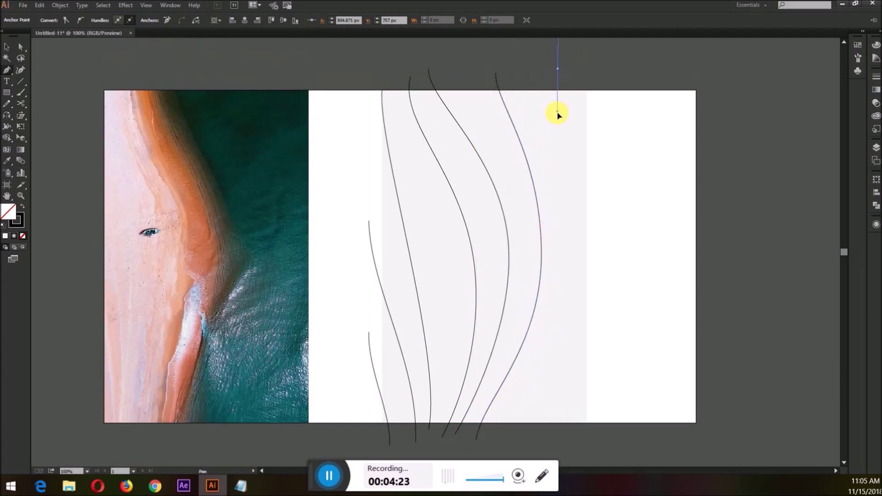
scroll(578, 235, down, 1)
drag(586, 228, 585, 295)
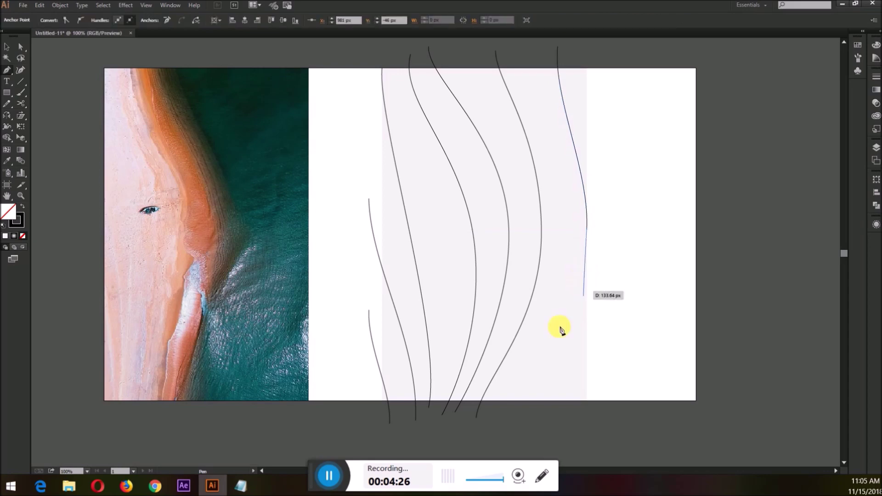
scroll(529, 370, down, 2)
drag(512, 379, 510, 423)
key(m)
key(p)
click(630, 280)
scroll(629, 281, up, 4)
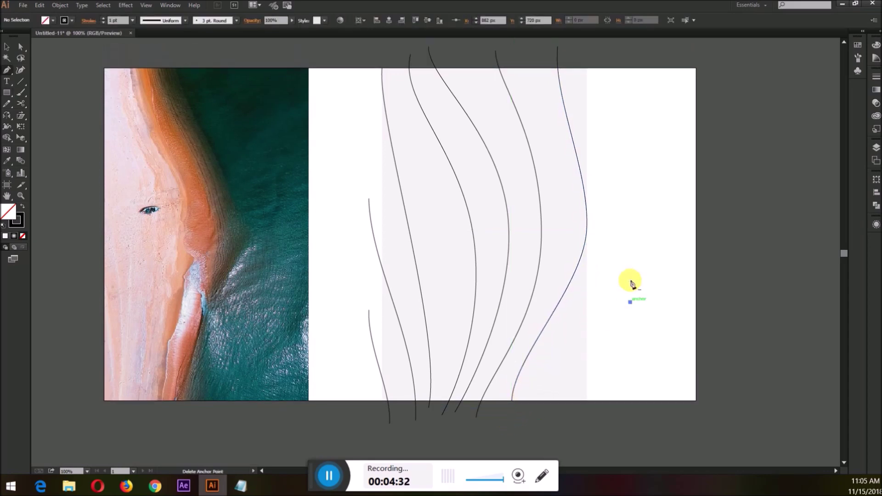
key(ctrl+z)
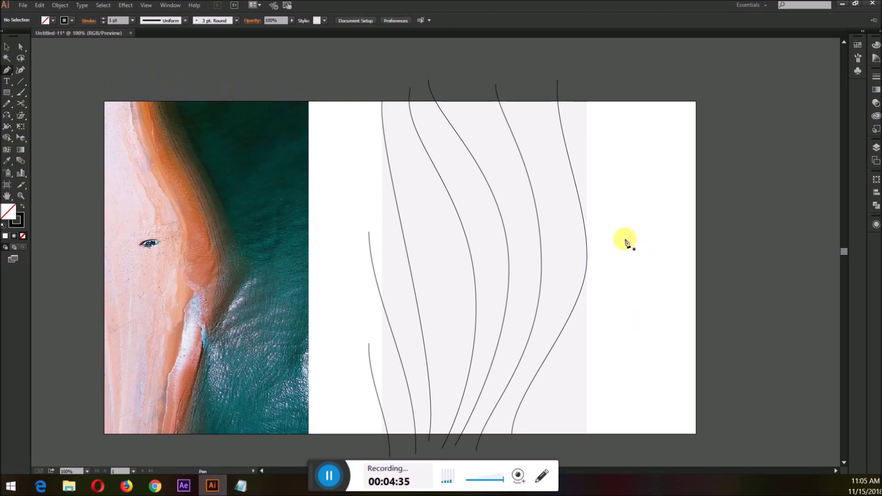
Step: Shift the seventh curve's middle anchor slightly left so its bulge sits just inside the rectangle's right edge
scroll(626, 242, up, 1)
key(a)
drag(587, 274, 582, 275)
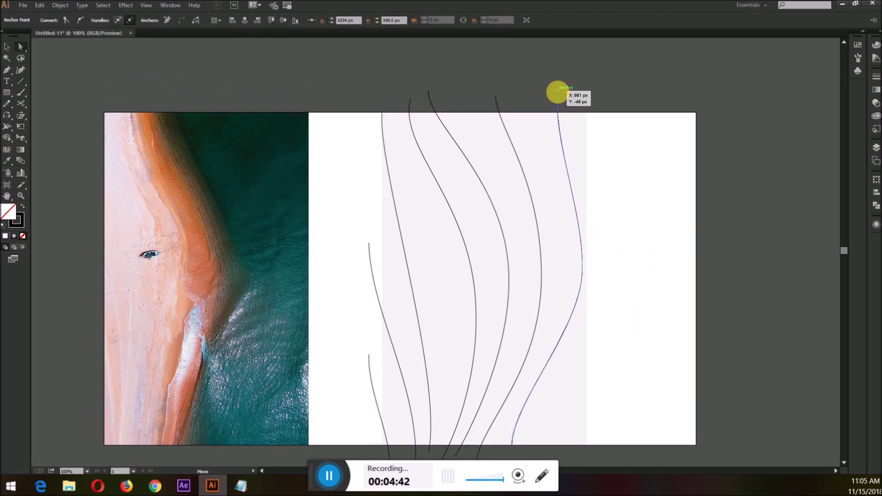
Step: Try to bring up the direction handles of the seventh curve by selecting its top and middle anchors with the Direct Selection tool
click(573, 163)
click(584, 270)
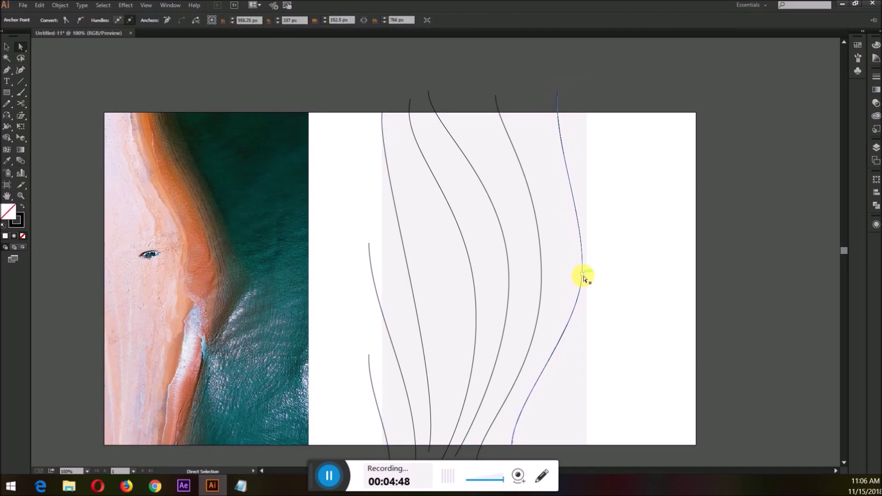
click(581, 279)
drag(575, 41, 512, 105)
click(7, 46)
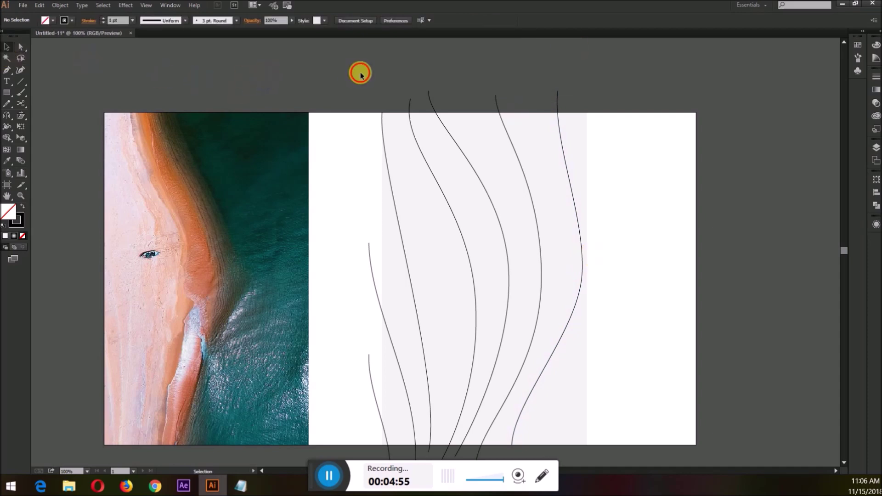
key(a)
click(557, 94)
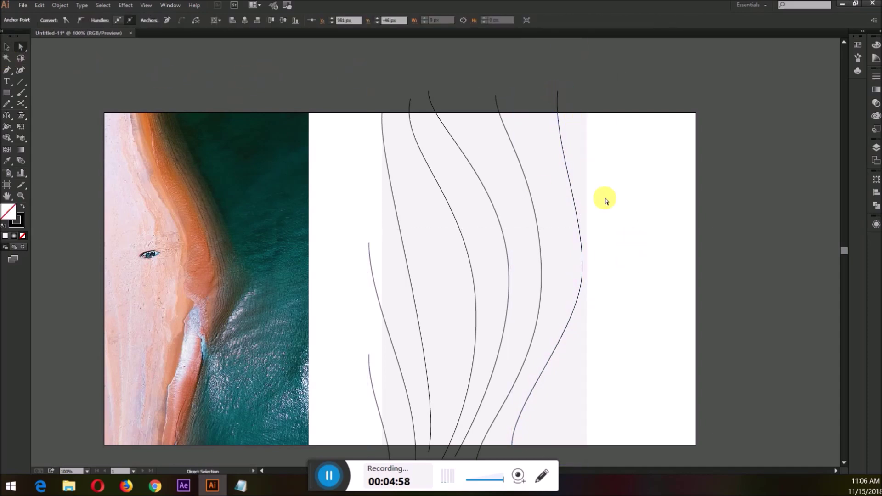
click(143, 6)
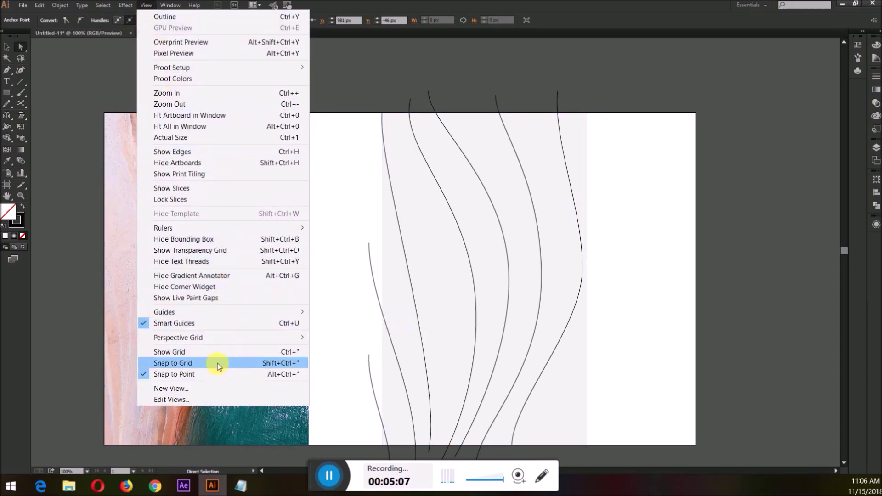
click(514, 72)
drag(597, 67, 493, 97)
click(556, 102)
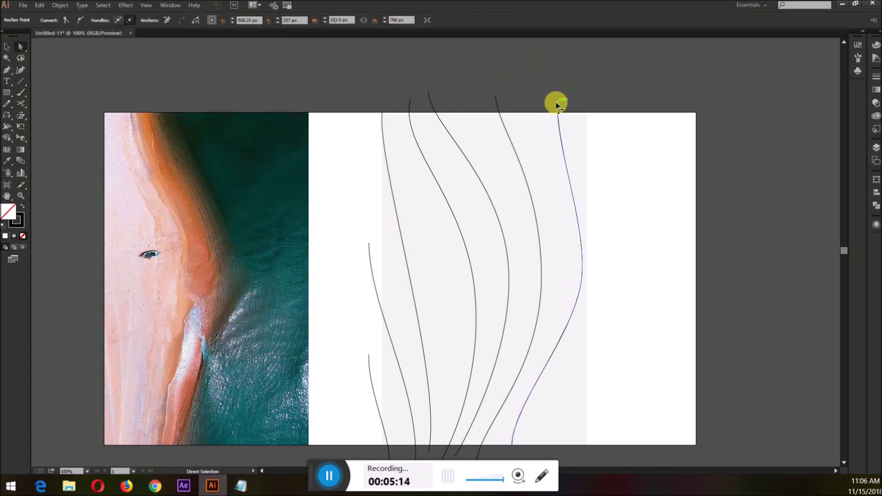
Step: Turn the display of selection edges back on and check it by selecting the anchor at the rectangle's top-left corner
key(v)
click(393, 191)
key(a)
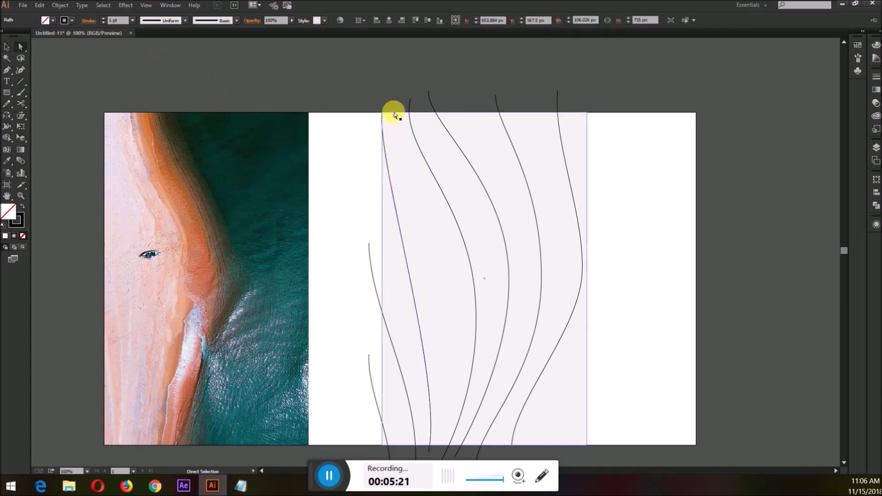
click(383, 113)
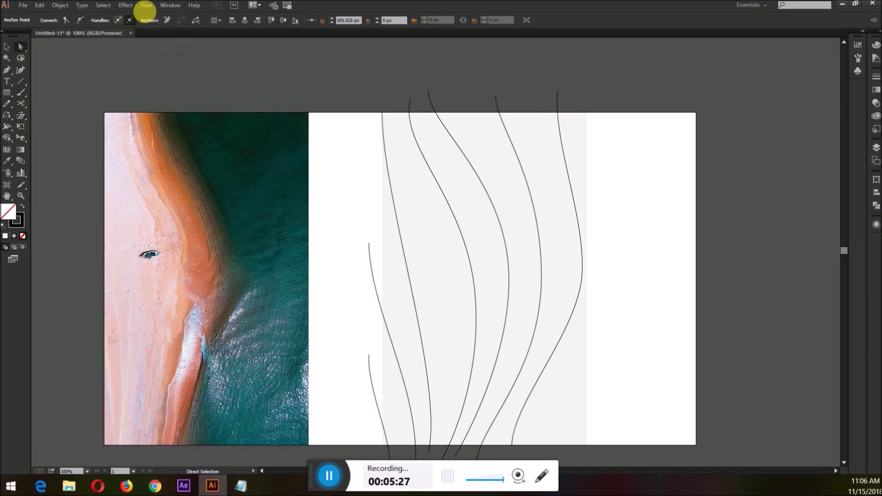
click(146, 6)
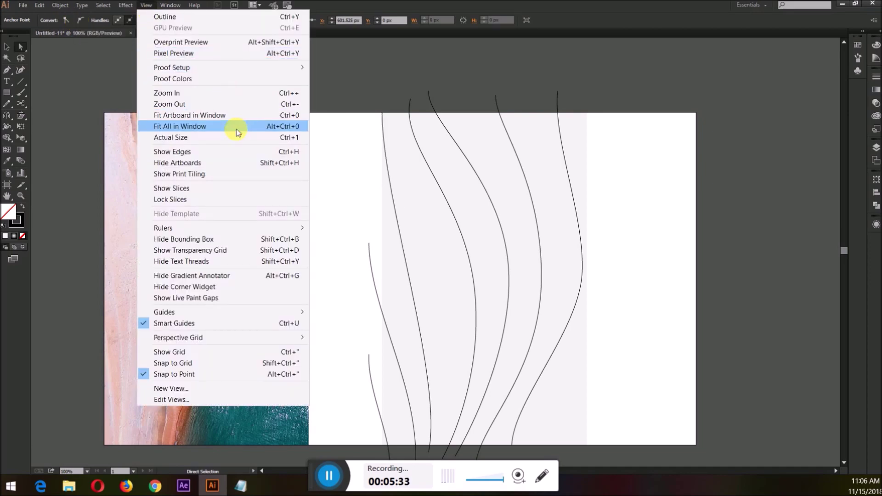
mouse_move(274, 230)
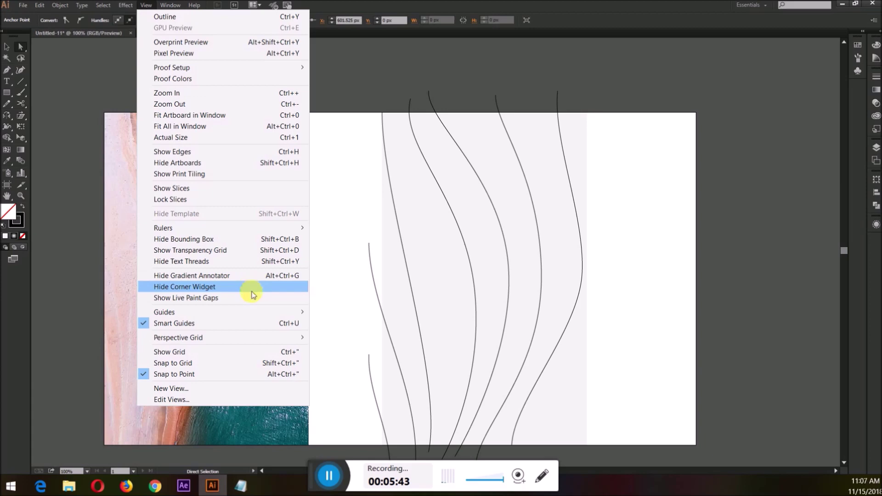
click(257, 152)
click(384, 114)
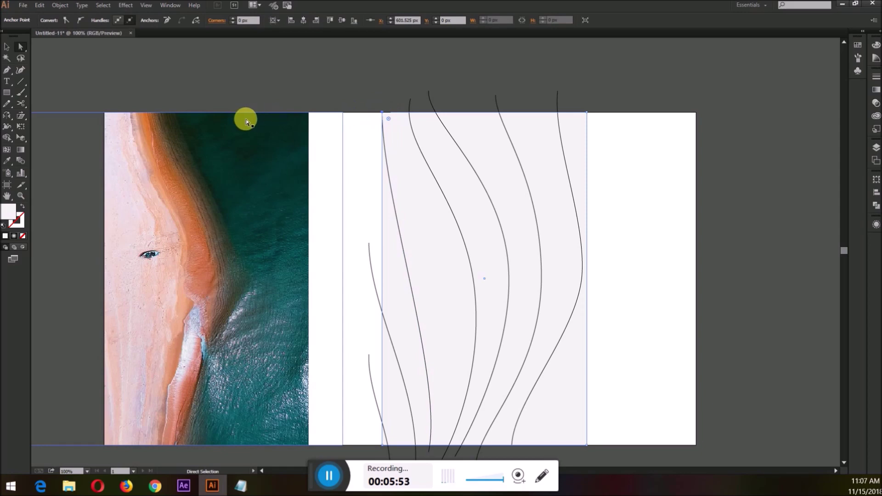
click(89, 43)
click(145, 5)
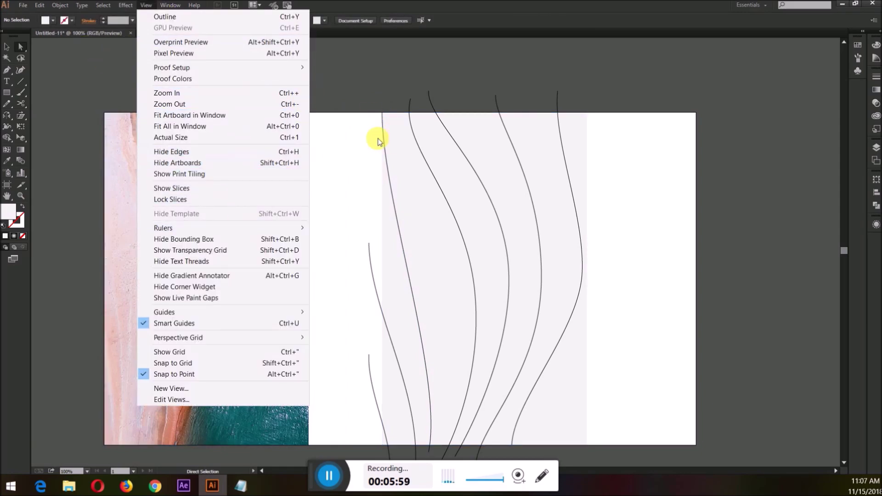
click(379, 112)
click(383, 112)
click(355, 164)
drag(382, 188, 379, 237)
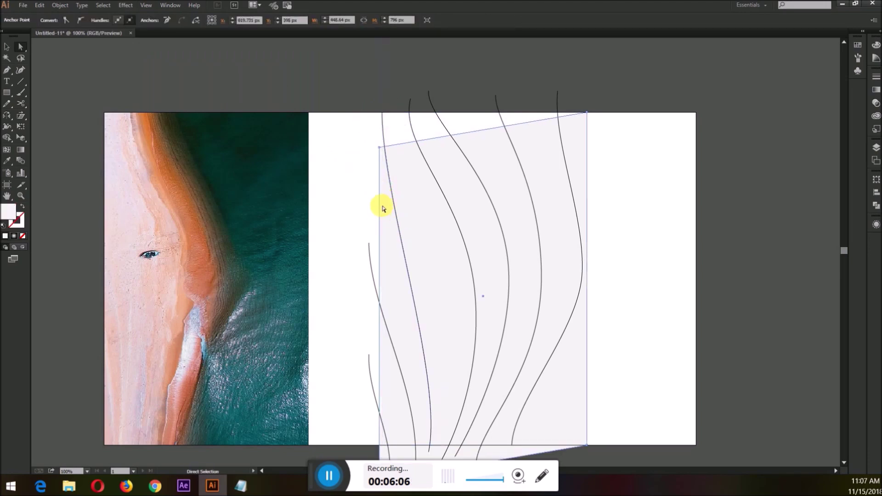
key(ctrl+z)
Step: Reshape the third curve, which starts at the rectangle's top-left corner, into a stronger S-bend by adjusting its upper and lower direction handles
click(382, 113)
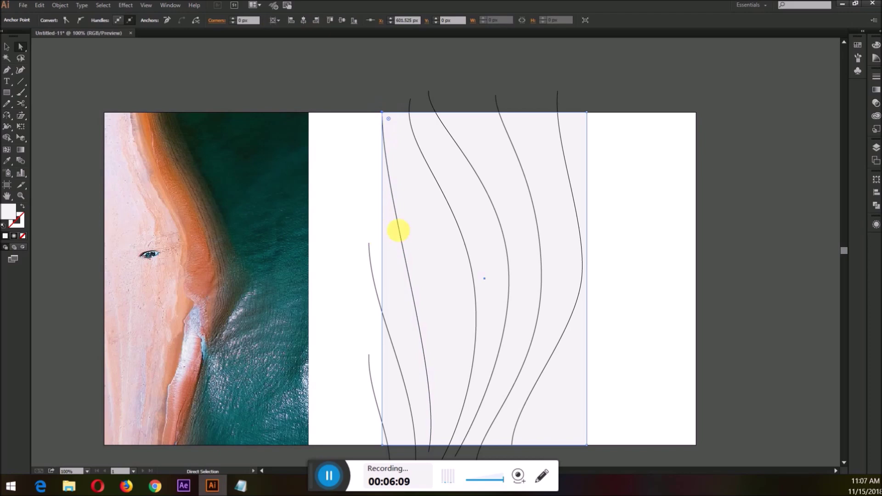
click(399, 230)
drag(383, 197, 382, 237)
drag(446, 382, 462, 298)
click(621, 278)
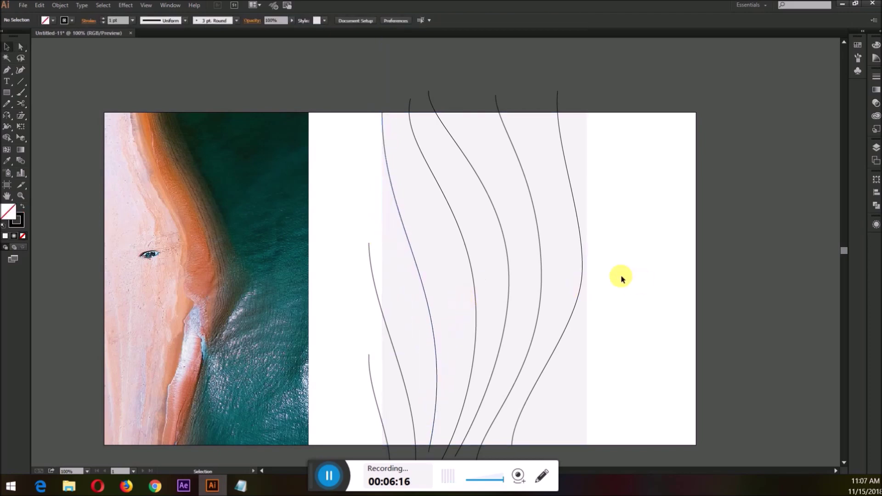
Step: Smooth the seventh curve's bulge by adjusting its middle anchor's direction handles, and undo the leftward shift of that anchor
click(581, 286)
drag(582, 275, 589, 189)
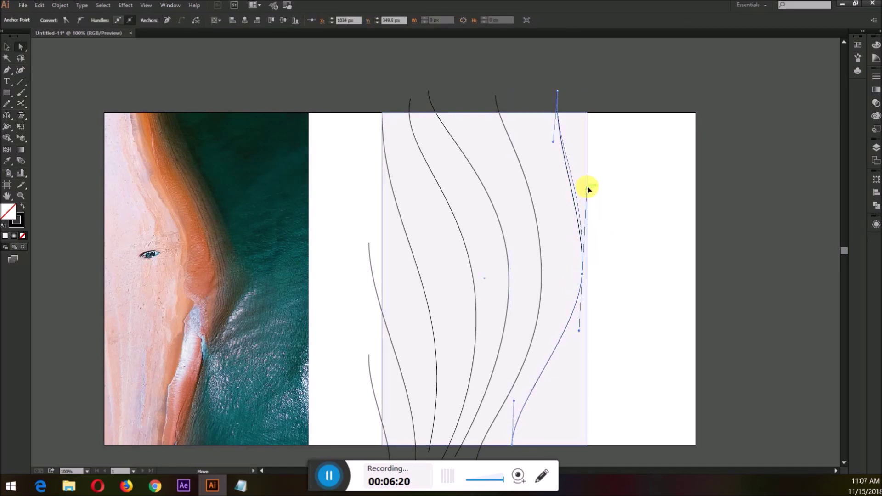
click(583, 276)
drag(583, 275, 577, 274)
click(608, 266)
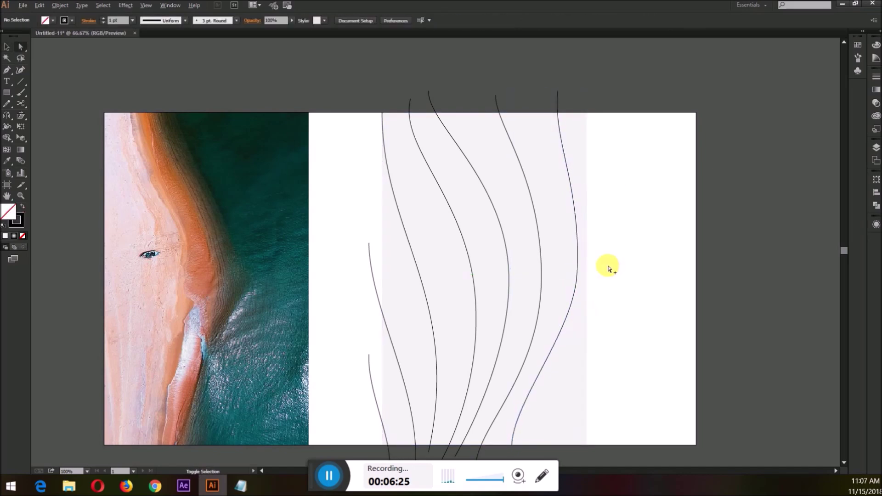
scroll(608, 266, down, 1)
key(ctrl+z)
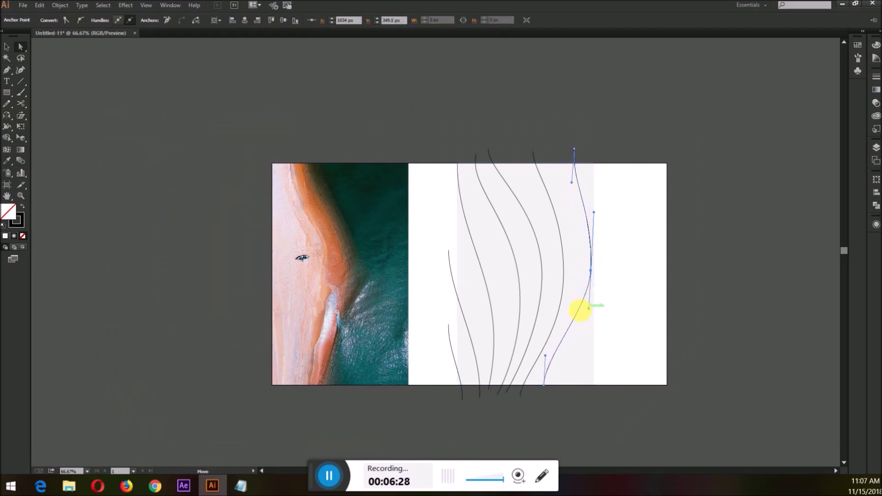
key(v)
click(630, 274)
click(592, 241)
click(620, 277)
Step: Draw an eighth, shorter curve with the Pen tool from outside the rectangle's right edge down to its bottom edge, beside the seventh curve
key(p)
scroll(607, 280, down, 1)
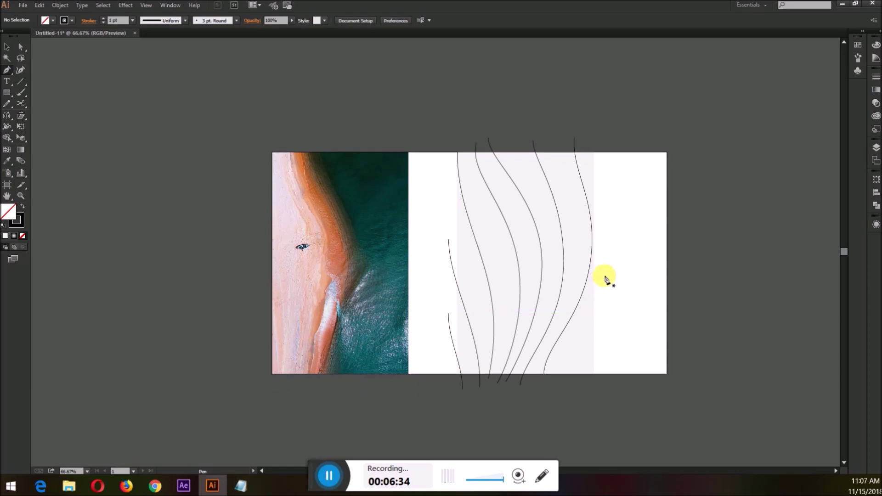
drag(563, 376, 565, 426)
key(v)
click(631, 342)
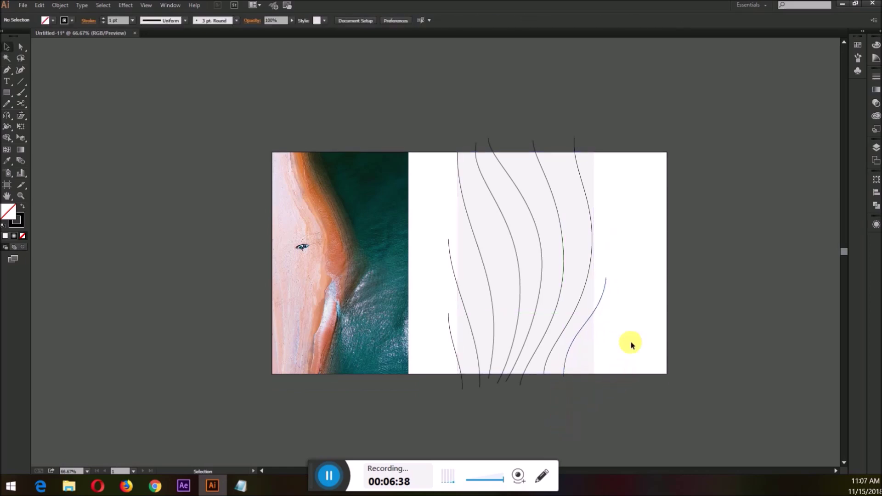
Step: Draw a ninth short curve from outside the rectangle's right edge to just below its bottom-right corner, beside the eighth curve
scroll(632, 345, down, 2)
click(606, 303)
drag(581, 359, 582, 381)
key(ctrl)
click(602, 357)
scroll(591, 328, up, 2)
Step: Fine-tune the bend of the curves near the rectangle's bottom-right corner with the Direct Selection tool
key(a)
click(623, 272)
drag(589, 333, 589, 309)
key(v)
click(645, 324)
scroll(645, 324, down, 2)
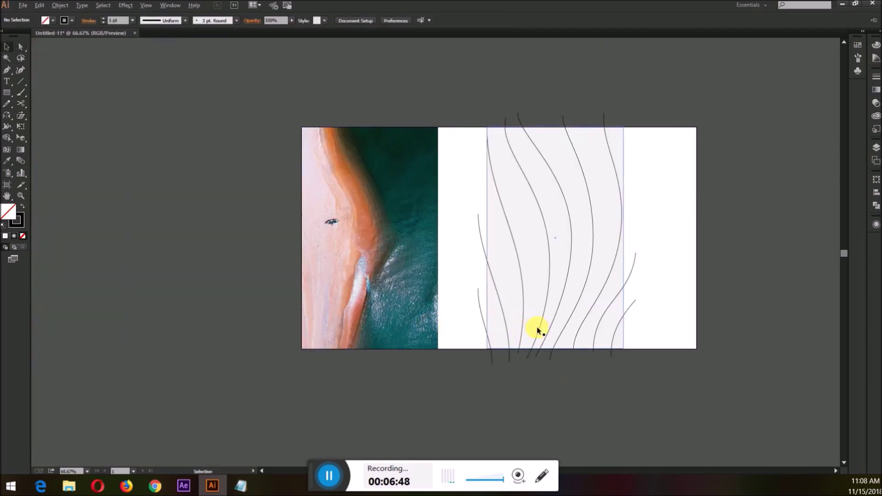
Step: Move the third curve's top anchor slightly up and left, just outside the rectangle's top-left corner
scroll(525, 324, up, 2)
scroll(492, 335, up, 3)
scroll(492, 333, down, 1)
scroll(521, 285, up, 2)
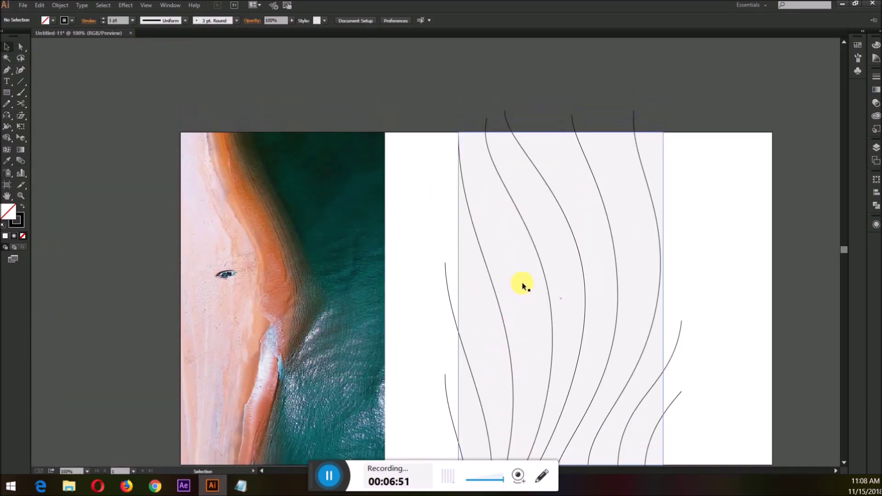
scroll(467, 86, down, 2)
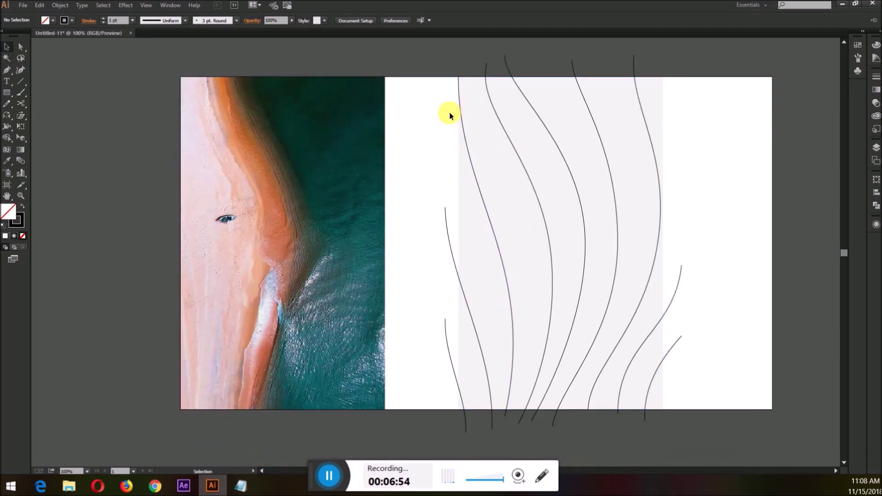
scroll(629, 187, up, 1)
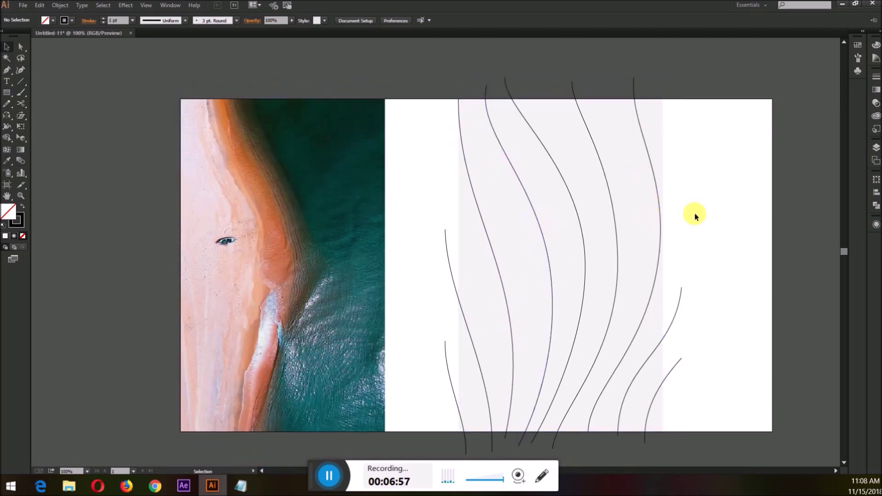
key(a)
drag(459, 99, 453, 93)
click(468, 86)
scroll(467, 85, down, 1)
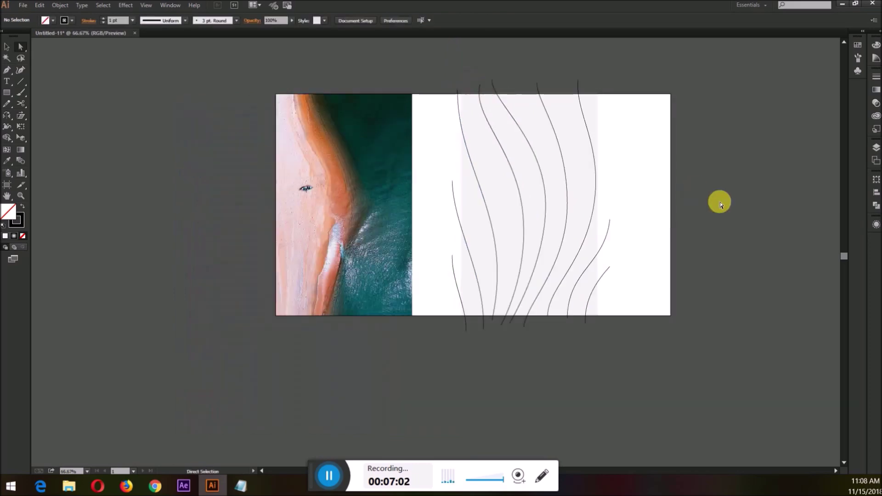
click(499, 141)
drag(518, 149, 519, 159)
key(ctrl+z)
key(v)
click(675, 164)
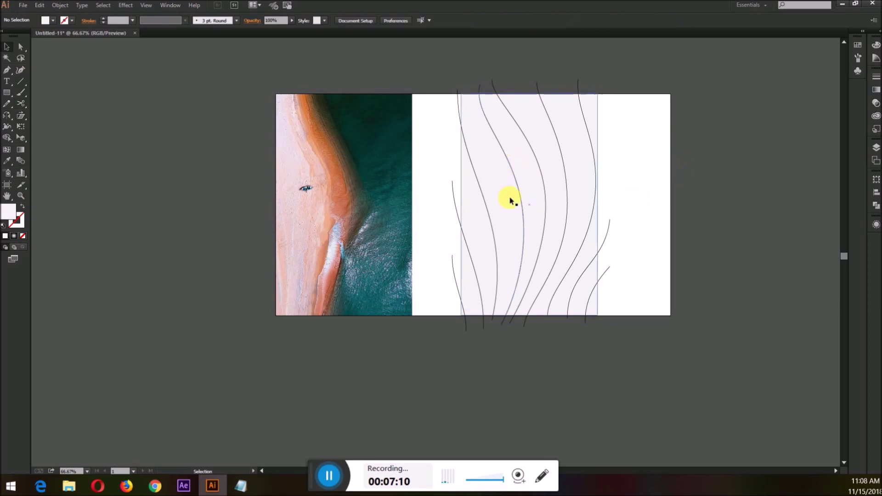
Step: Set the Blend tool's spacing to Specified Steps with 3 steps
scroll(478, 229, left, 1)
scroll(482, 225, up, 2)
scroll(481, 225, up, 1)
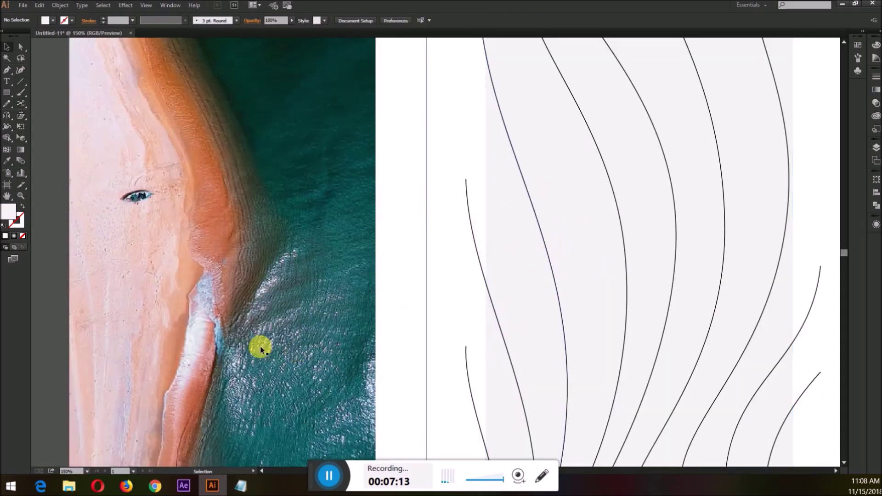
scroll(253, 274, down, 1)
scroll(235, 271, left, 2)
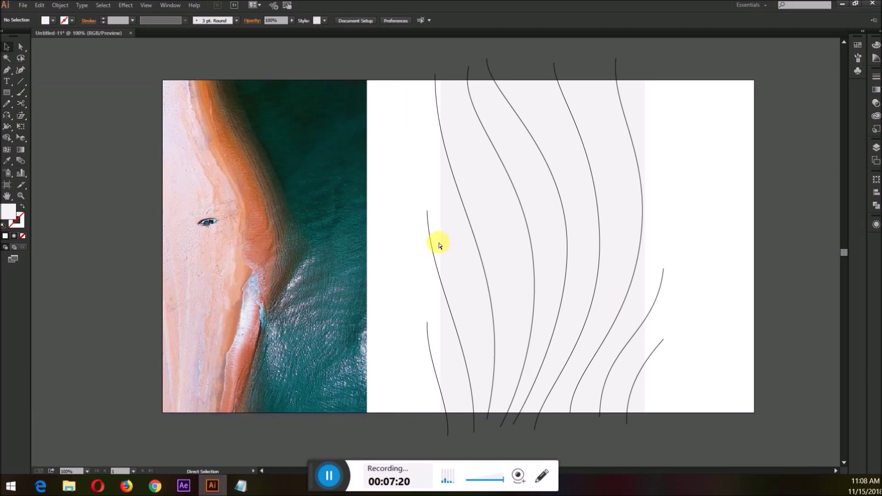
scroll(437, 242, right, 1)
click(21, 160)
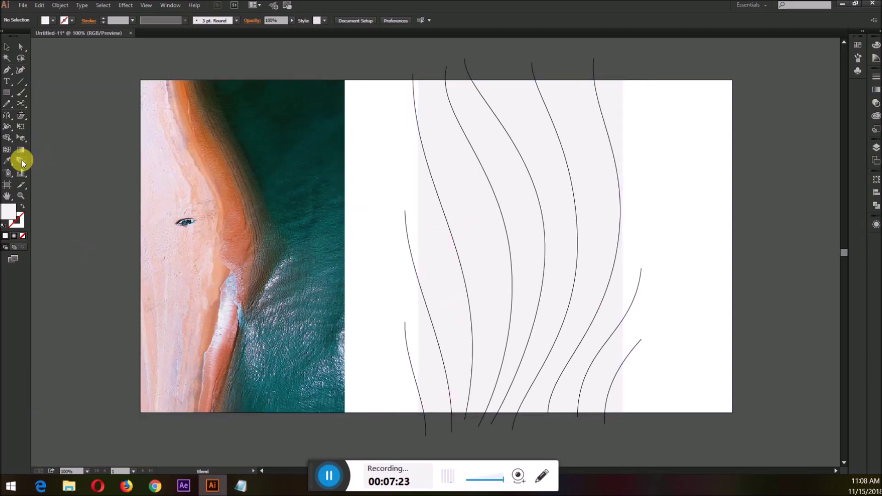
drag(150, 181, 241, 105)
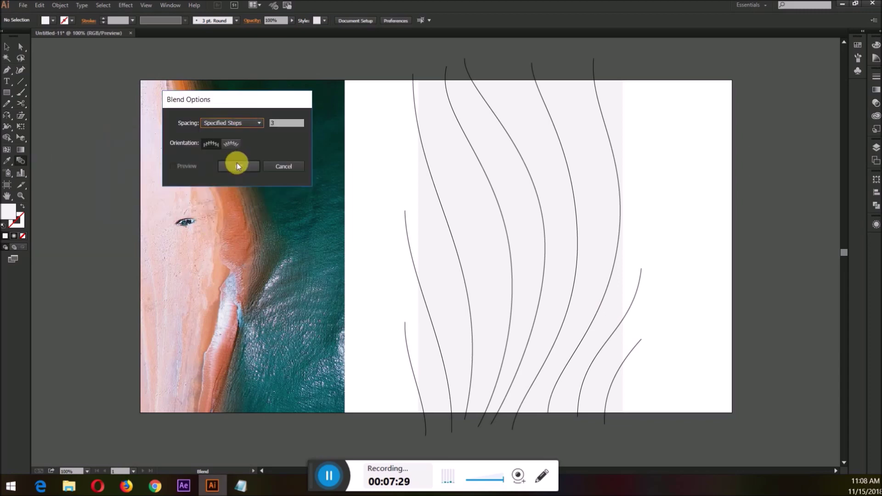
click(236, 162)
scroll(425, 424, up, 1)
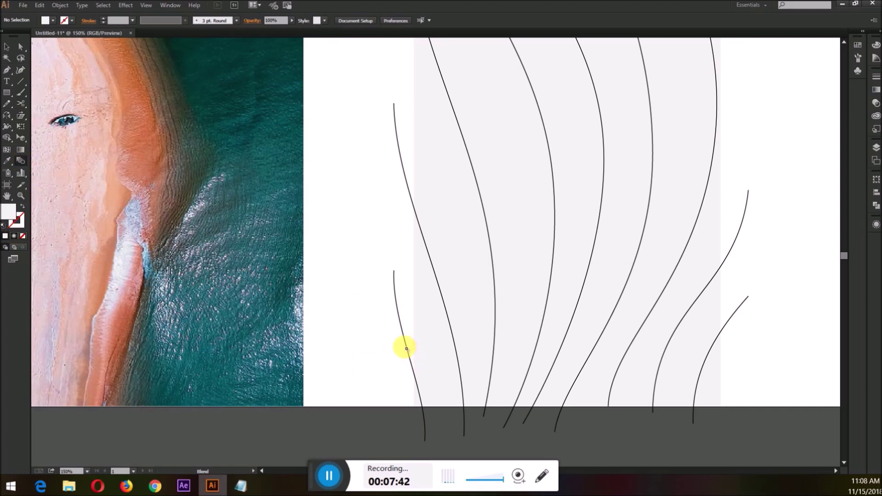
Step: Blend the first short curve to the second, and continue the blend through the third and fourth curves
click(441, 292)
scroll(435, 299, up, 4)
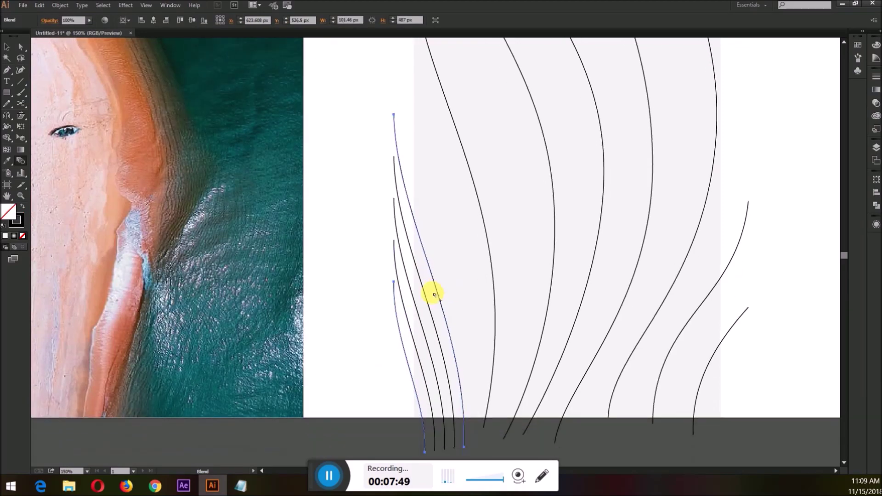
scroll(434, 234, right, 2)
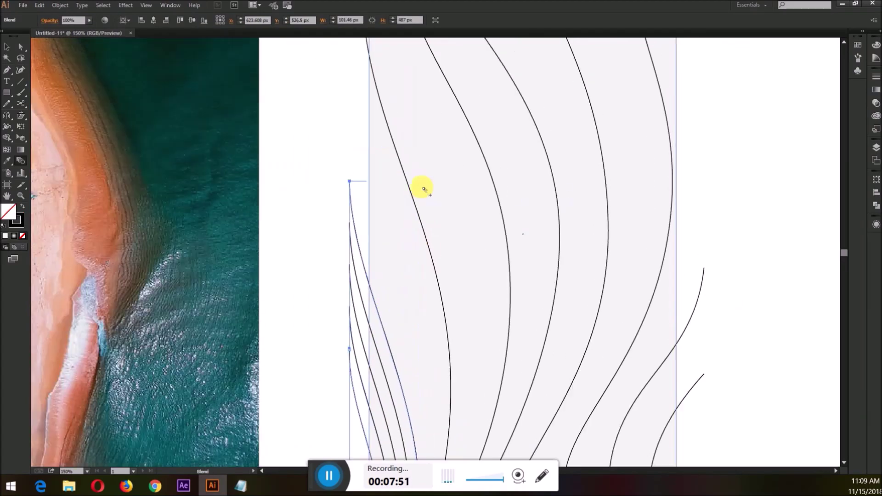
click(382, 98)
scroll(404, 115, up, 3)
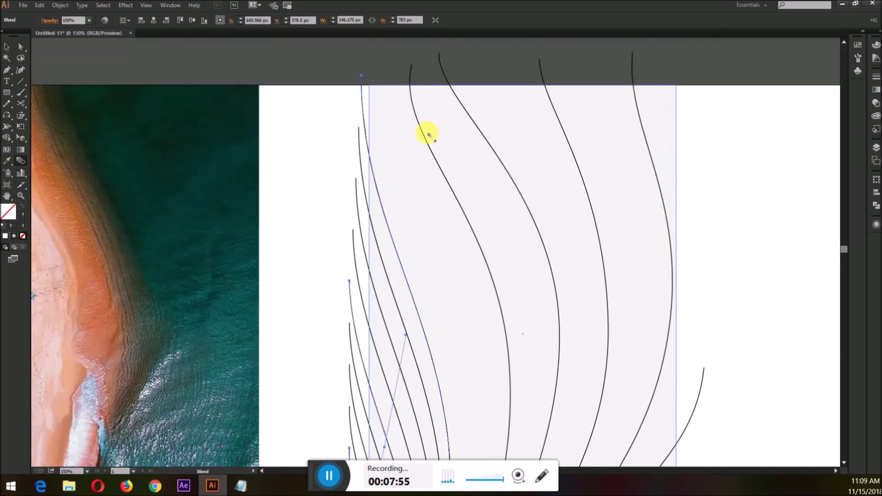
click(421, 126)
Step: Extend the blend from the fourth curve across the fifth, sixth and seventh curves
click(482, 133)
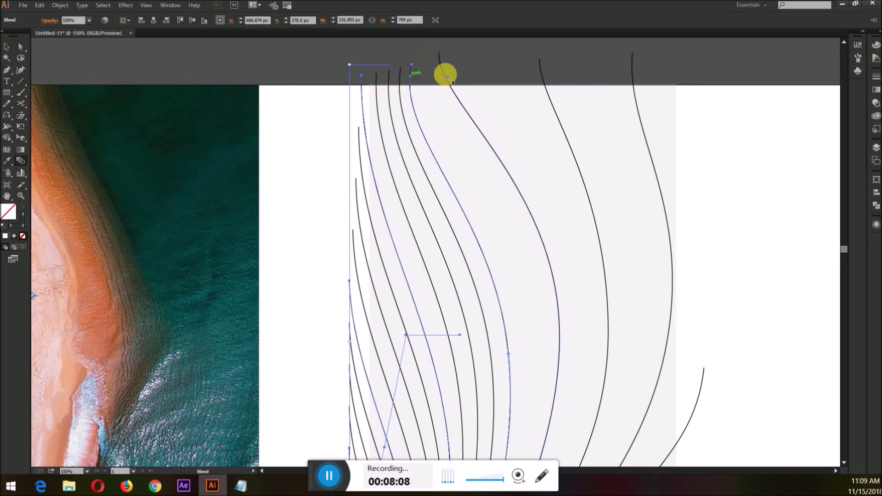
ctrl+click(447, 67)
ctrl+click(409, 76)
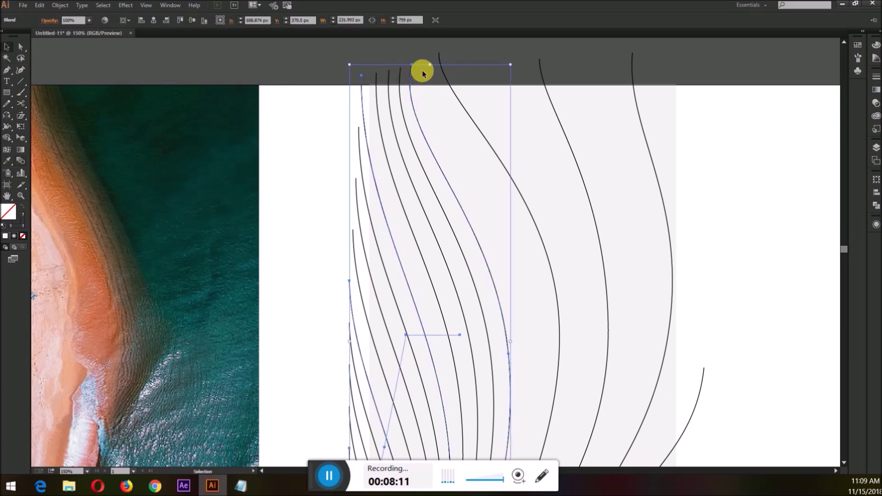
click(446, 75)
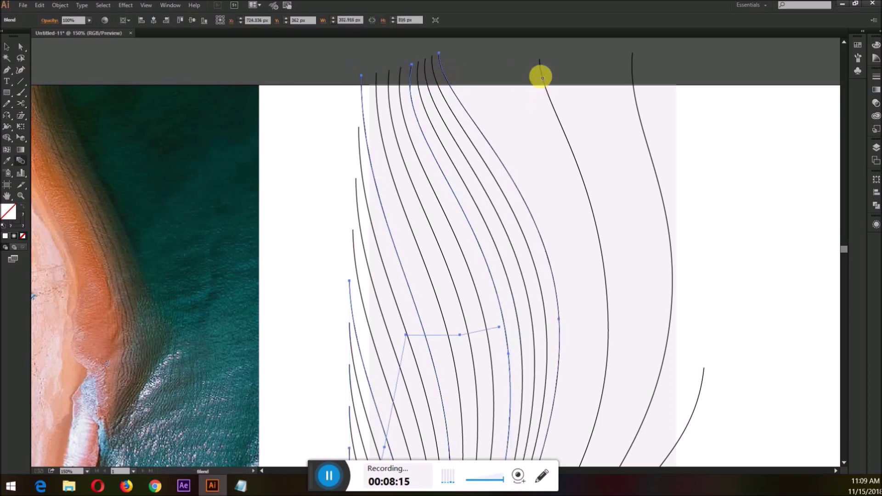
click(544, 77)
click(633, 78)
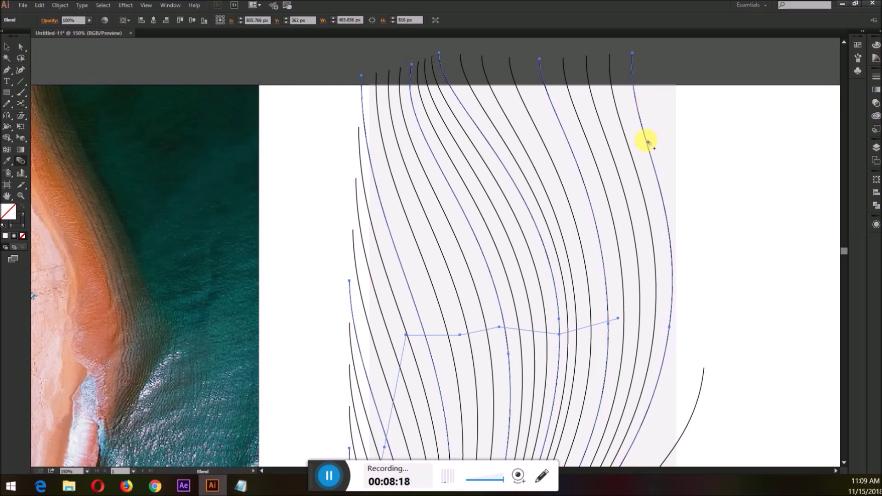
scroll(671, 152, down, 3)
ctrl+click(714, 189)
scroll(714, 188, down, 2)
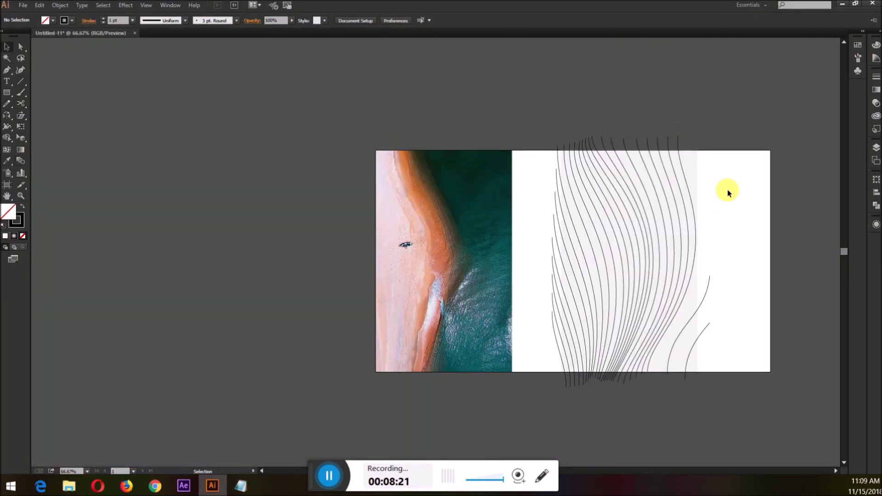
Step: Extend the eighth curve upward from its upper end, bulging past the rectangle's right edge and ending just above its top edge
key(p)
drag(687, 276, 698, 236)
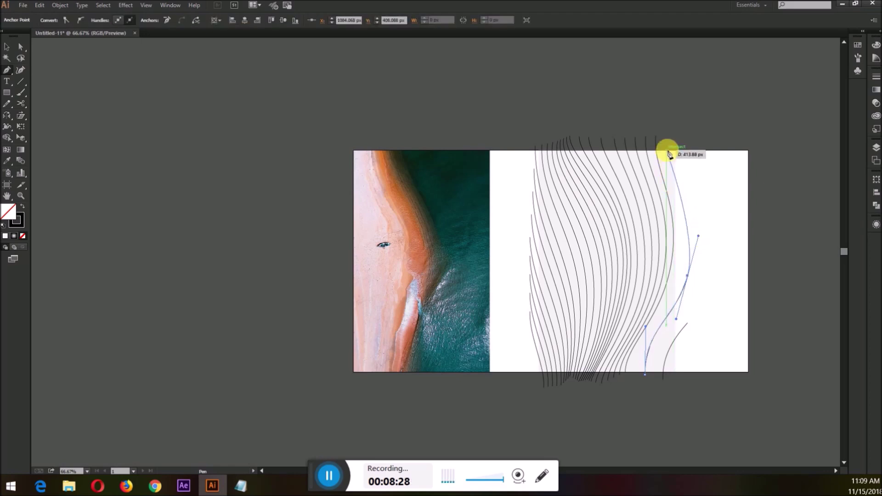
drag(666, 137, 674, 100)
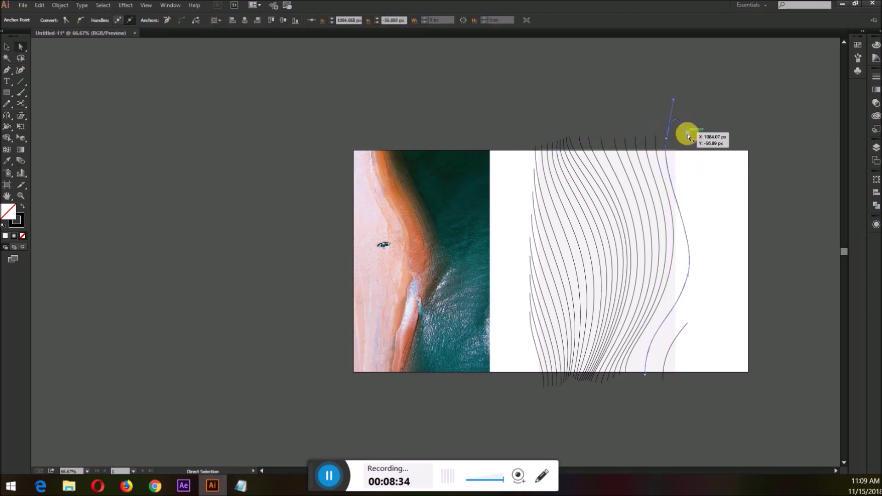
click(687, 133)
click(705, 249)
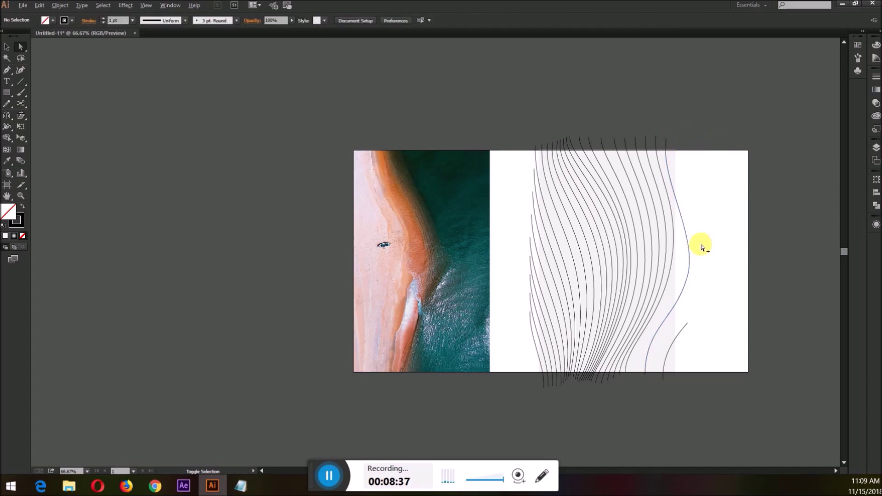
Step: Extend the ninth curve upward in a wider bulge to just above the rectangle's top edge, and shift it slightly right
scroll(705, 248, up, 1)
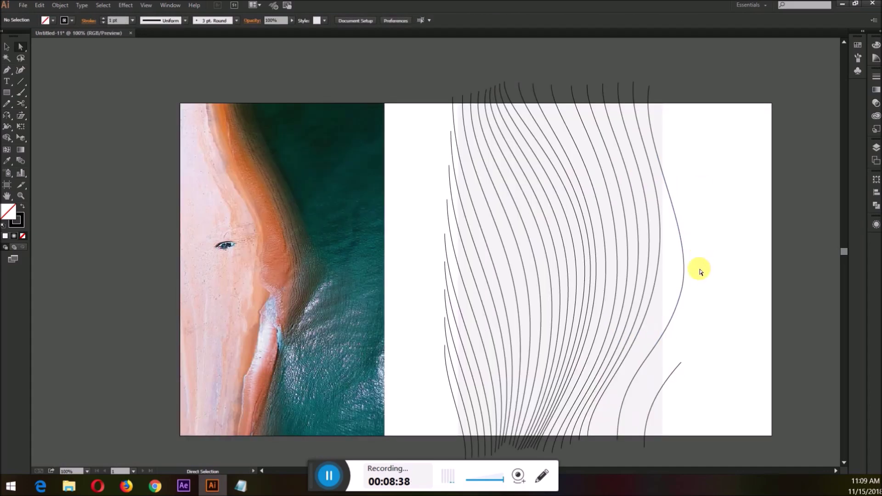
click(681, 362)
drag(718, 273, 721, 212)
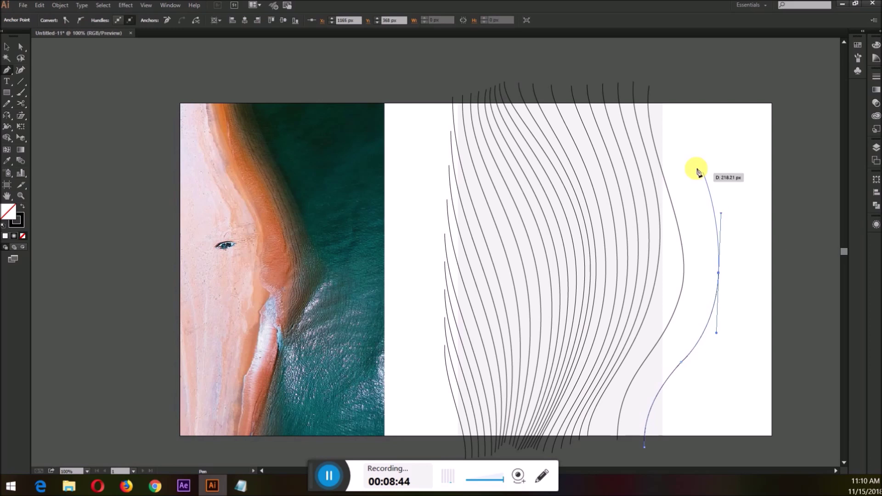
click(655, 84)
scroll(650, 34, up, 2)
key(v)
drag(668, 195, 679, 195)
scroll(696, 208, down, 1)
click(739, 347)
scroll(716, 353, up, 1)
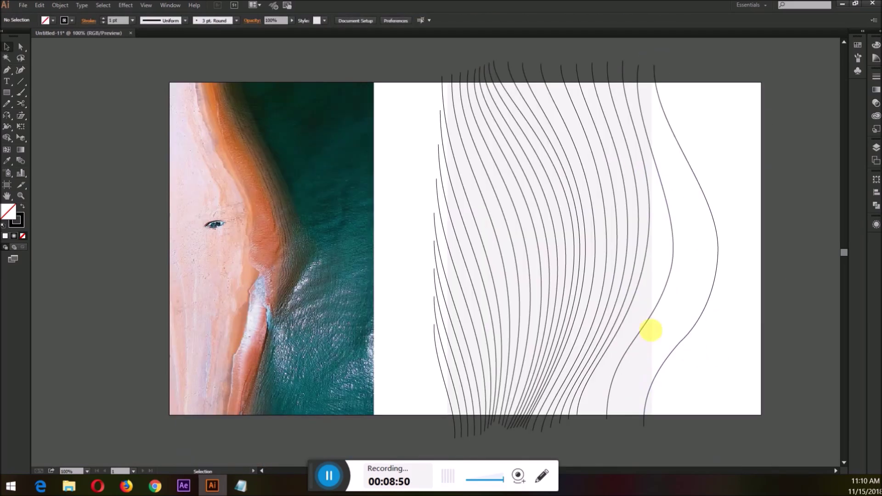
key(w)
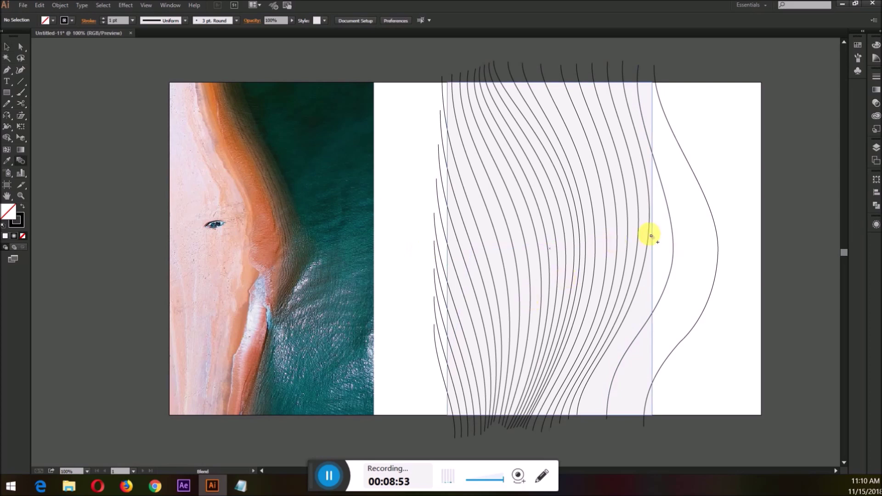
key(c)
click(672, 233)
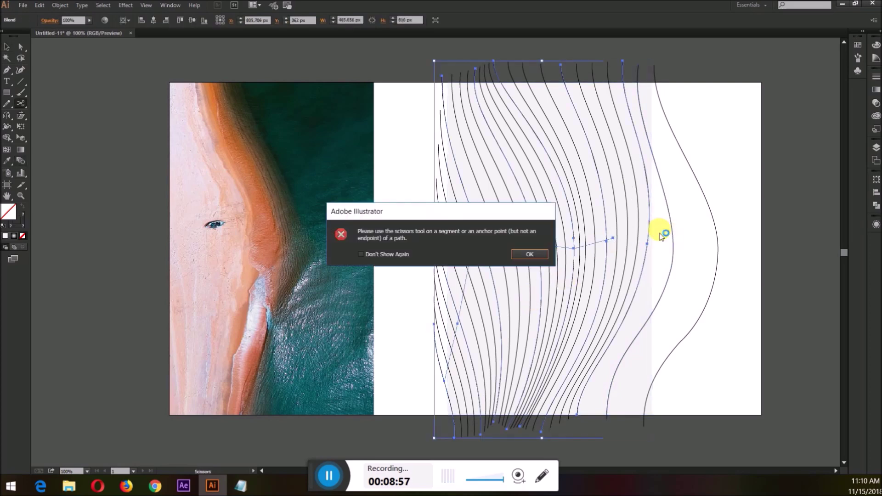
key(Return)
key(v)
click(659, 233)
Step: Blend the seventh curve to the eighth, and continue the blend to the ninth curve
click(648, 231)
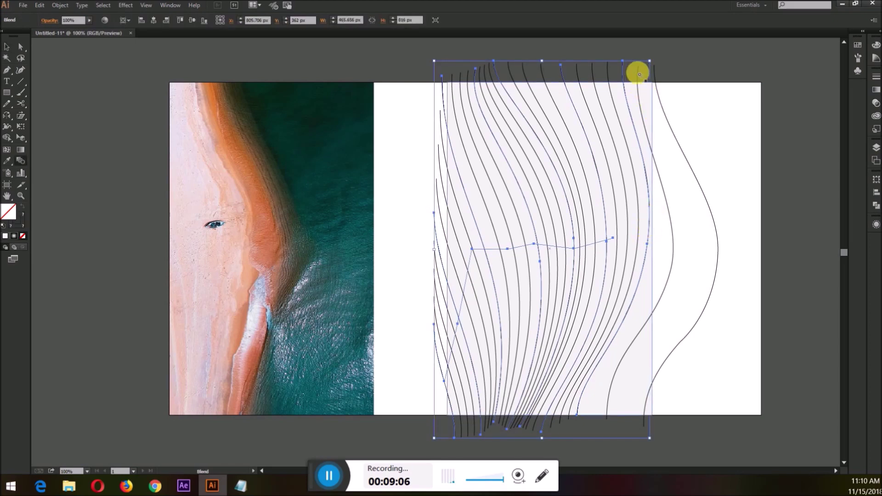
drag(629, 71, 623, 73)
key(v)
click(657, 63)
key(w)
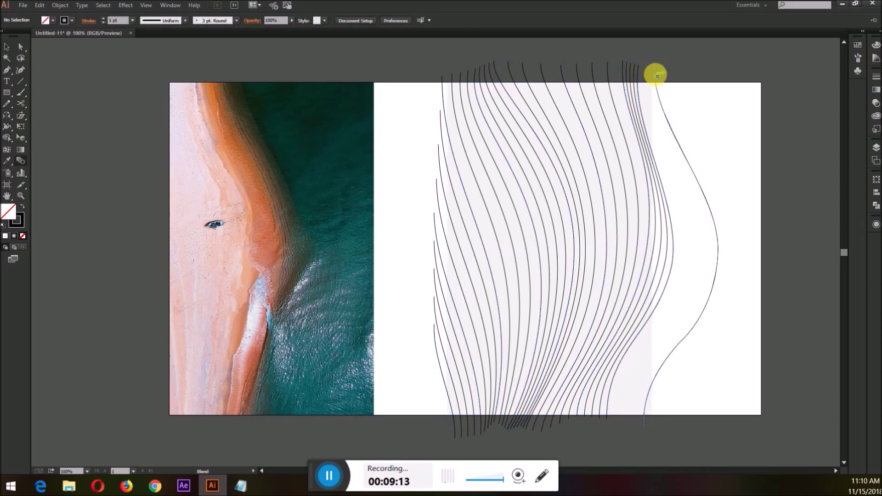
click(643, 76)
key(v)
click(688, 83)
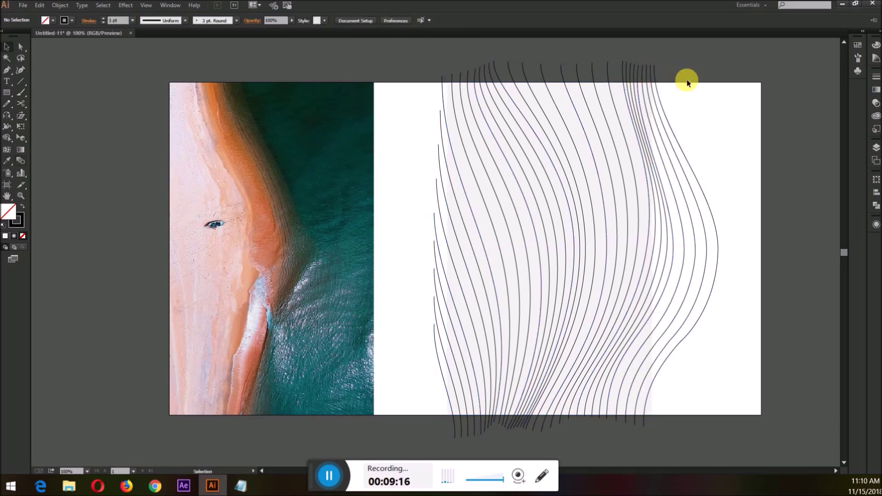
Step: Change the background rectangle's fill to a darker grey swatch so the lines stand out
scroll(686, 72, down, 1)
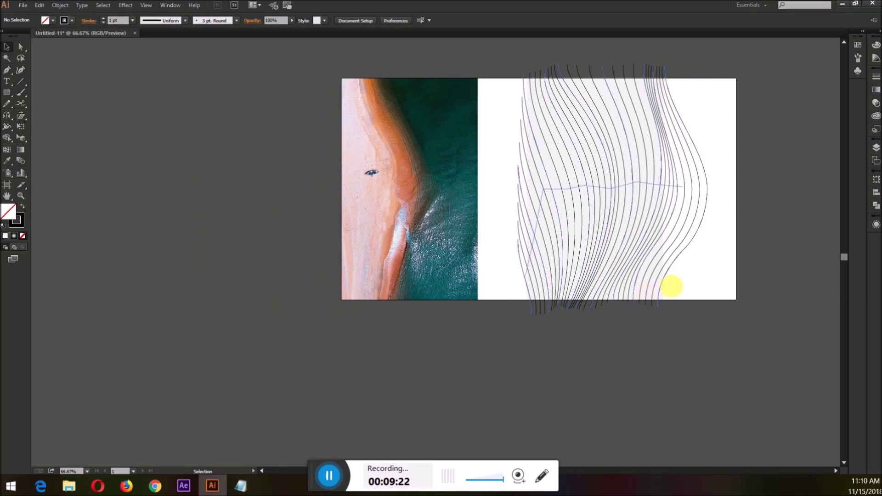
click(662, 296)
scroll(643, 153, up, 1)
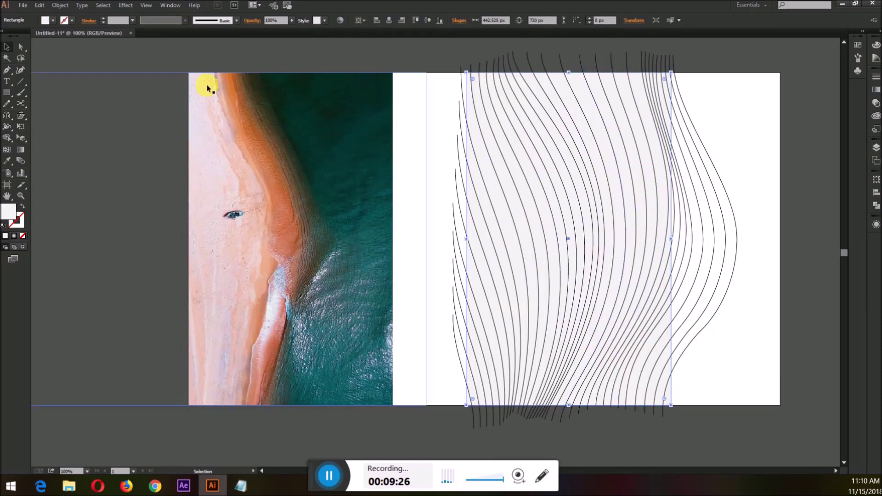
click(46, 21)
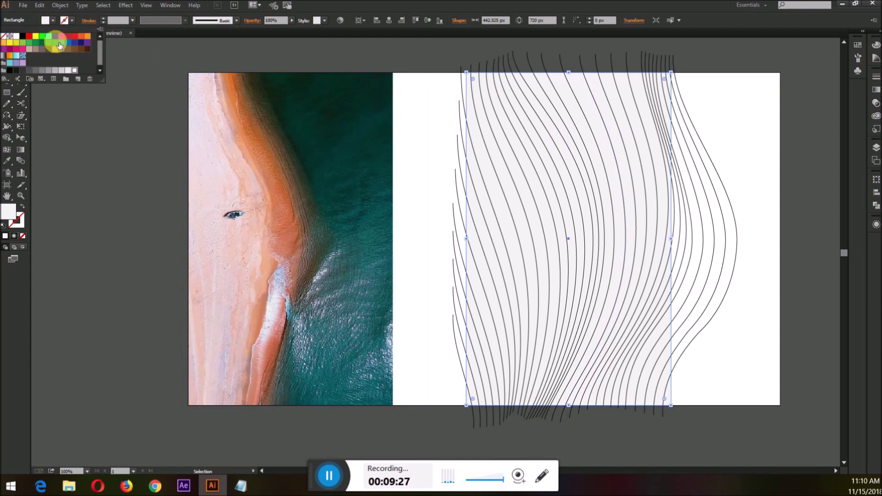
click(68, 71)
click(55, 70)
mouse_move(708, 74)
mouse_down()
mouse_move(580, 297)
mouse_move(504, 367)
mouse_up()
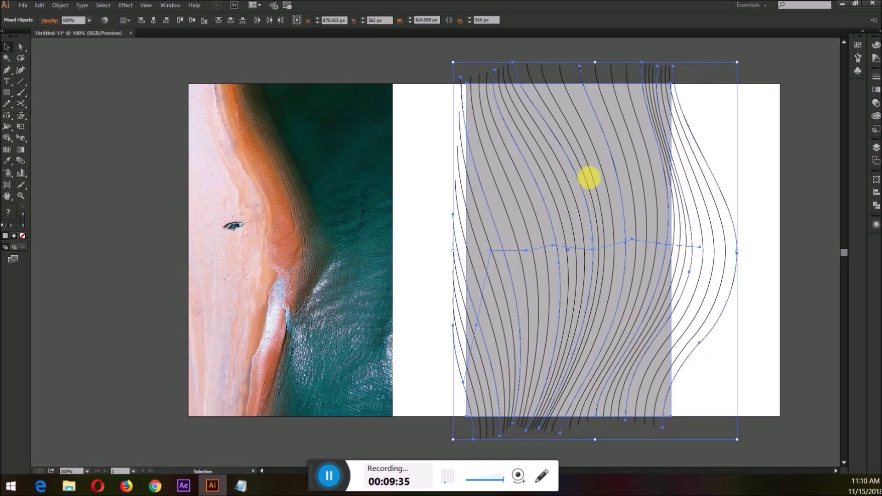
key(a)
Step: Draw a 45 px square left of the beach photo and fill it with a pale sand colour sampled from the photo
scroll(501, 186, left, 2)
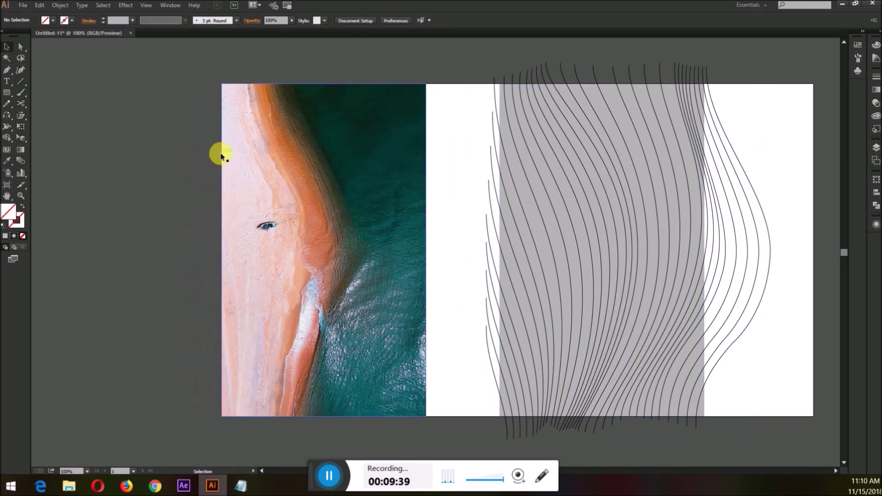
click(7, 92)
drag(183, 118, 204, 139)
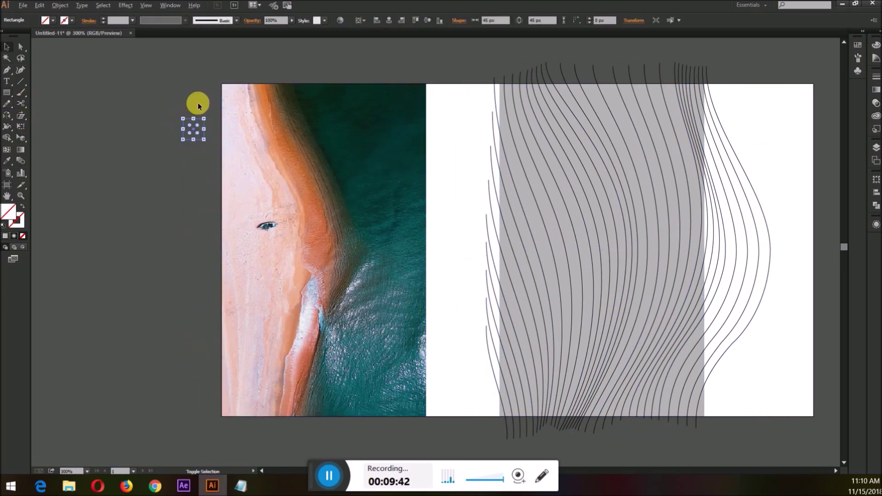
scroll(197, 103, up, 3)
key(i)
click(342, 211)
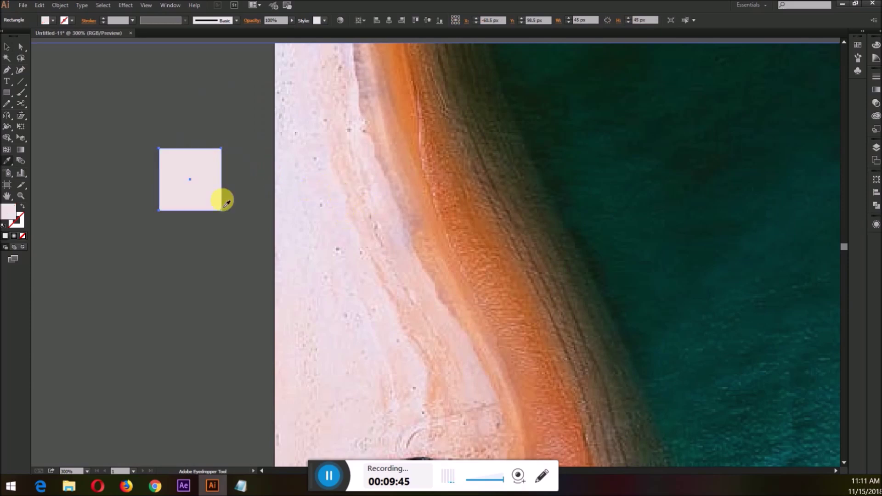
key(v)
click(223, 198)
Step: Duplicate the pale square directly below it and fill the copy with a light pink sampled from the sand
scroll(193, 173, down, 2)
drag(187, 105, 187, 182)
key(i)
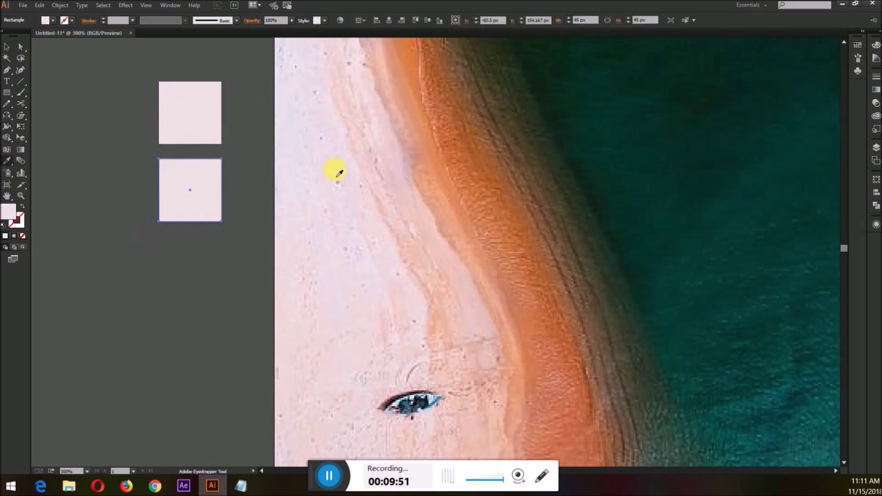
click(363, 154)
Step: Duplicate the pink square below it and fill the copy with a pale peach sampled from the sand
drag(208, 178, 211, 258)
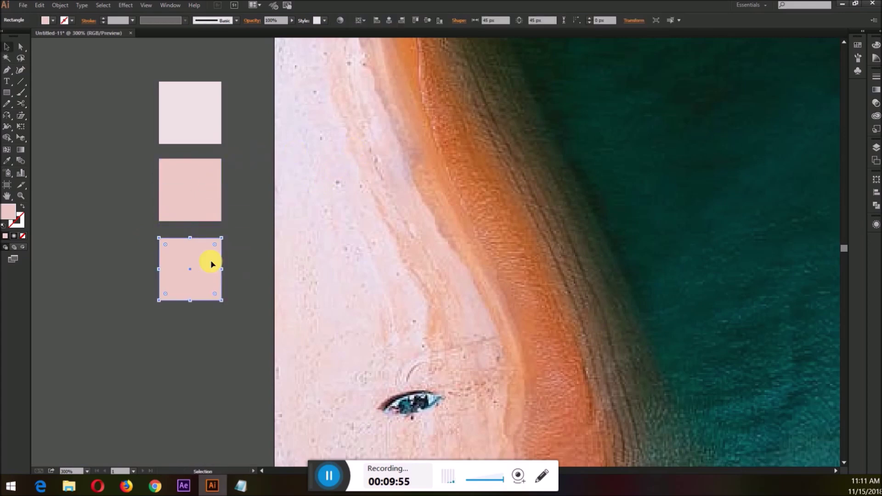
key(i)
scroll(311, 216, down, 1)
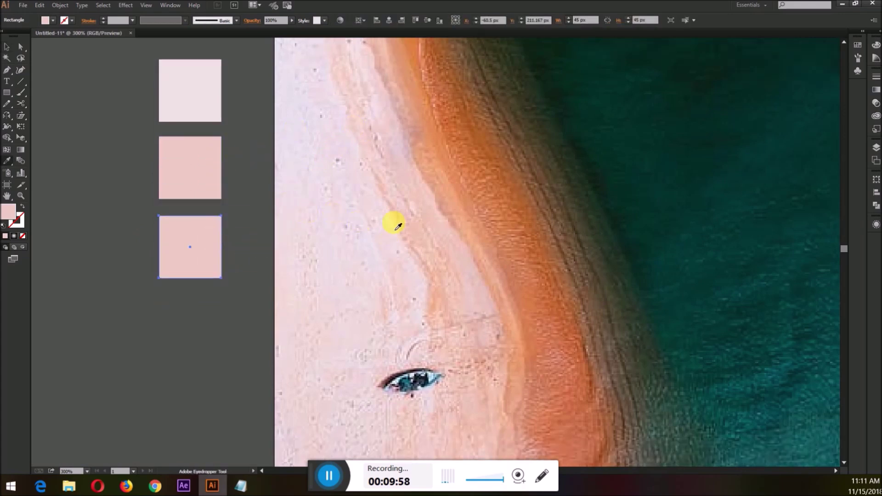
scroll(252, 201, down, 1)
Step: Duplicate the pale peach square below it and fill the copy with a light orange sampled from the sand streak
key(v)
drag(205, 213, 211, 291)
key(i)
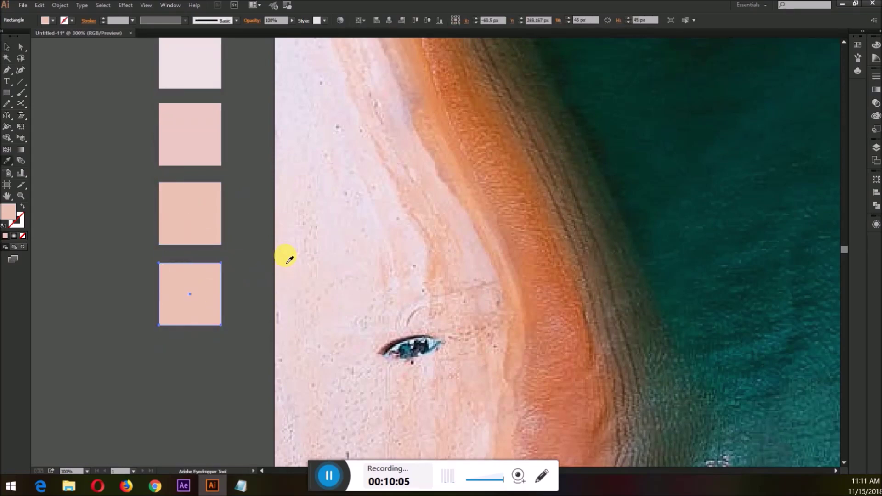
scroll(291, 260, down, 1)
click(434, 235)
Step: Duplicate the light orange square below it and fill the copy with a tan orange sampled from the inner shoreline
key(v)
scroll(230, 214, down, 1)
drag(214, 207, 215, 284)
key(i)
scroll(293, 250, down, 2)
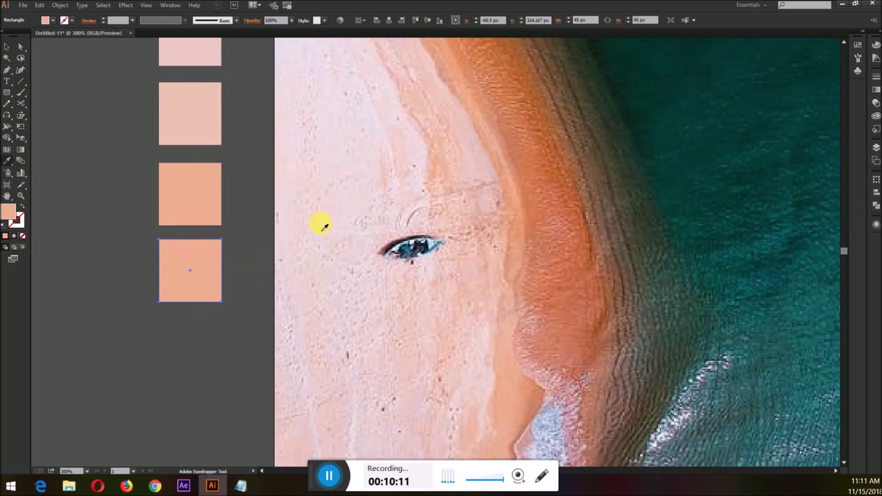
click(516, 234)
Step: Duplicate the tan orange square below it and fill the copy with a deeper orange sampled from the wet shoreline band
key(v)
click(235, 271)
scroll(235, 252, down, 1)
scroll(235, 254, down, 1)
drag(206, 252, 205, 326)
key(i)
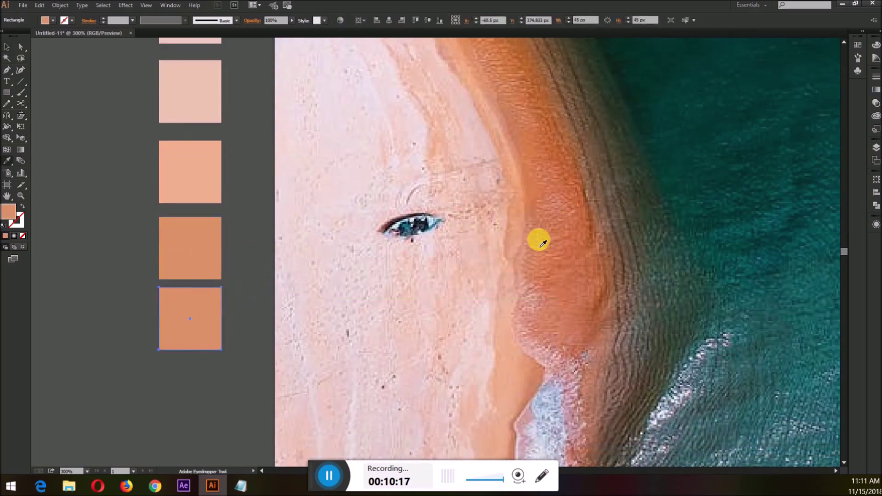
click(528, 188)
Step: Duplicate the deep orange square below it and fill the copy with a reddish brown sampled from the shoreline's outer edge
key(v)
scroll(257, 250, down, 2)
drag(191, 240, 191, 321)
key(i)
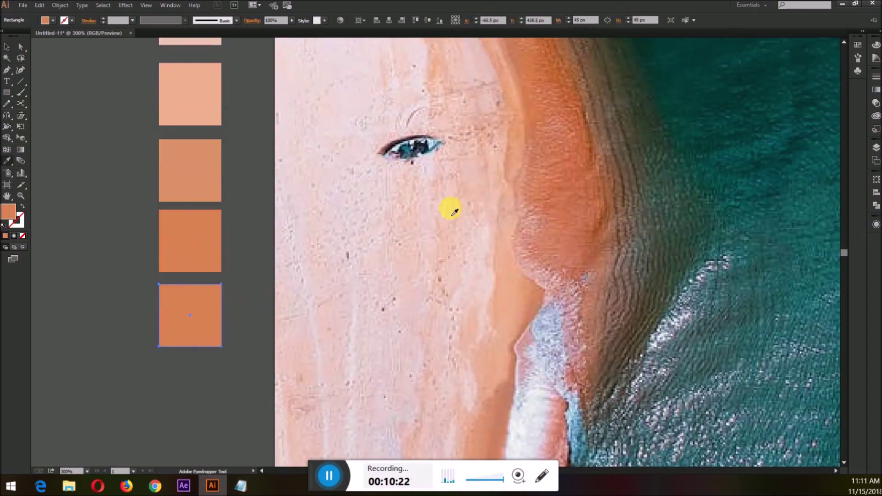
click(592, 215)
key(v)
click(222, 267)
scroll(232, 268, down, 2)
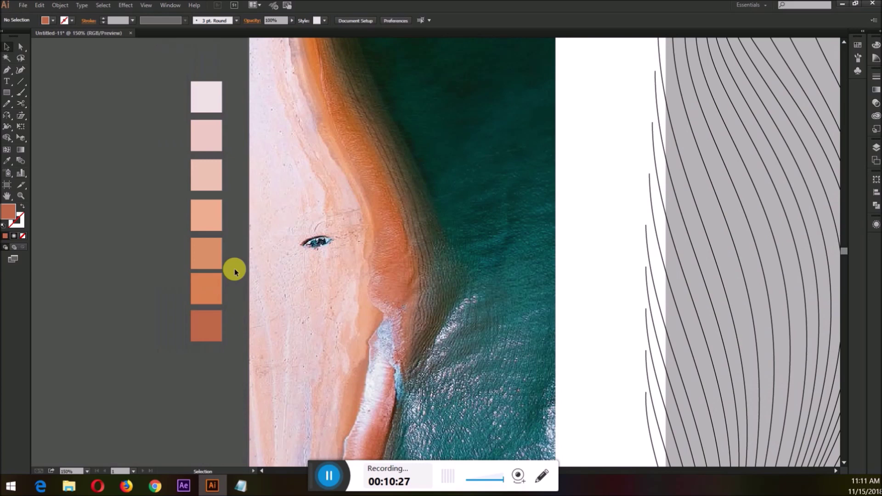
scroll(234, 271, down, 1)
drag(166, 85, 232, 358)
click(61, 212)
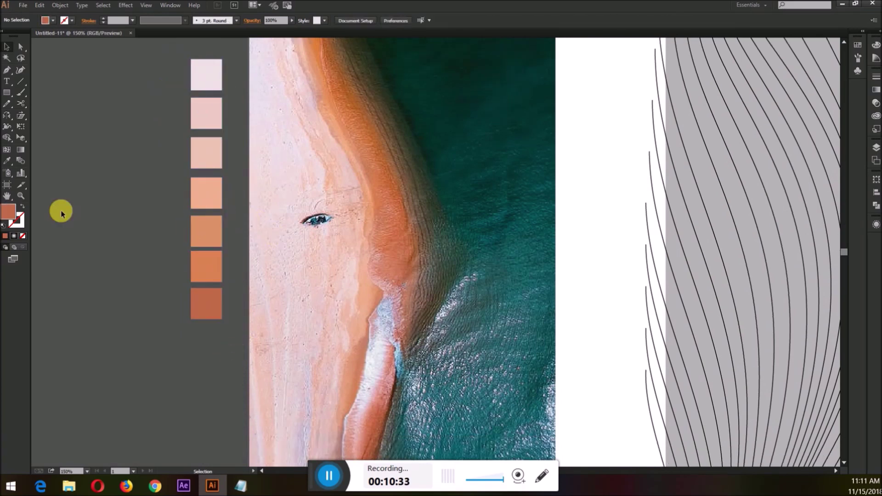
drag(193, 345, 198, 356)
click(197, 356)
scroll(179, 110, left, 2)
drag(230, 211, 237, 341)
click(186, 330)
scroll(184, 270, up, 2)
scroll(184, 270, down, 1)
scroll(197, 259, left, 1)
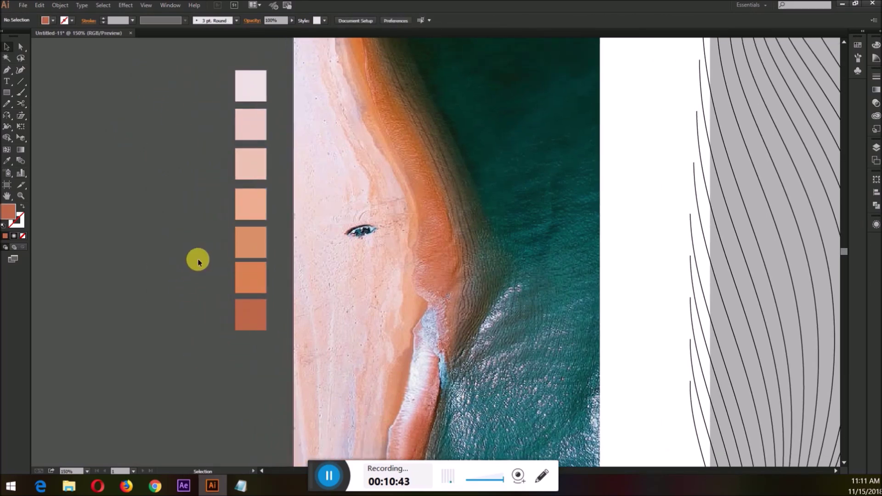
scroll(197, 258, down, 2)
drag(218, 131, 252, 356)
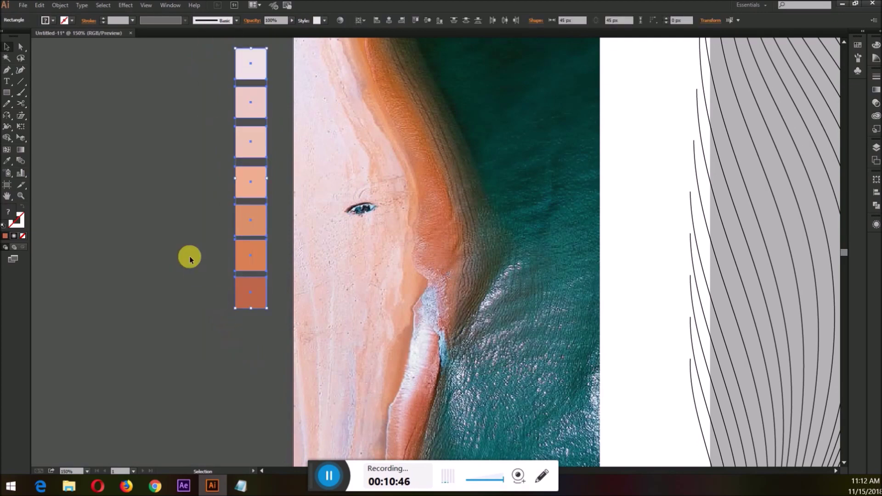
click(189, 252)
Step: Duplicate the reddish brown square below it and fill the copy with a muted brown sampled from the photo's shoreline edge
scroll(274, 199, down, 3)
scroll(296, 225, up, 1)
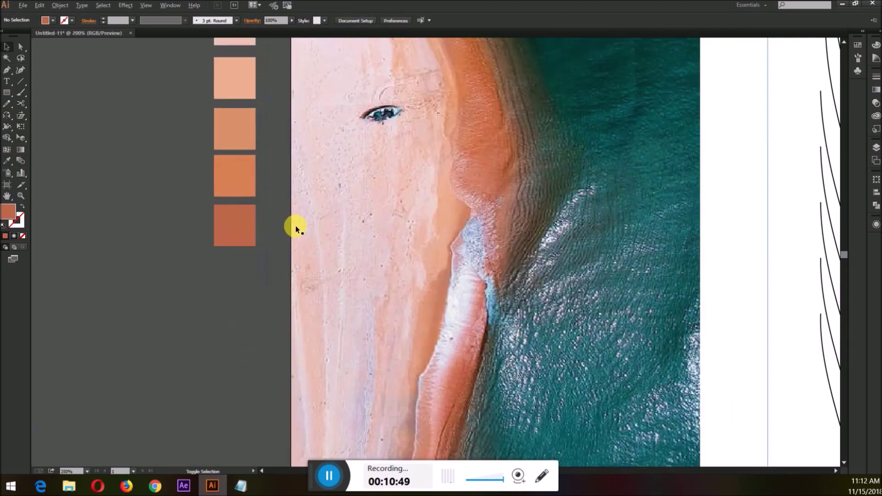
drag(241, 236, 240, 288)
scroll(436, 241, up, 10)
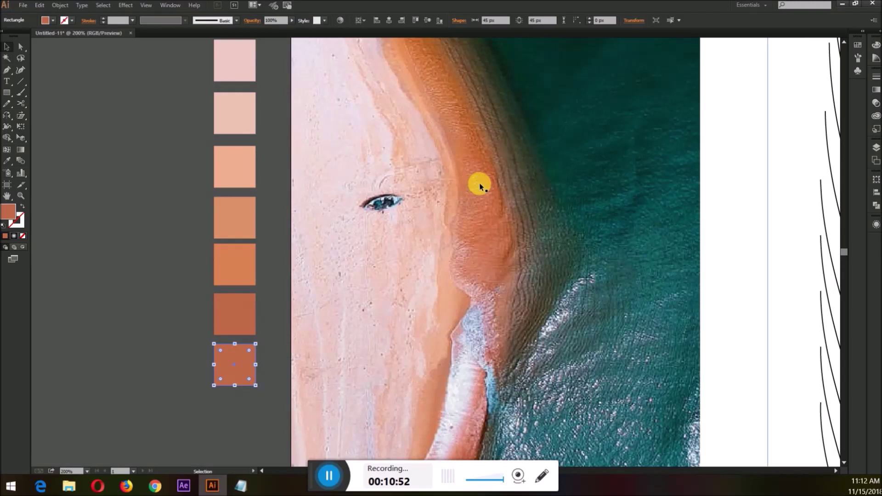
key(i)
scroll(404, 337, down, 2)
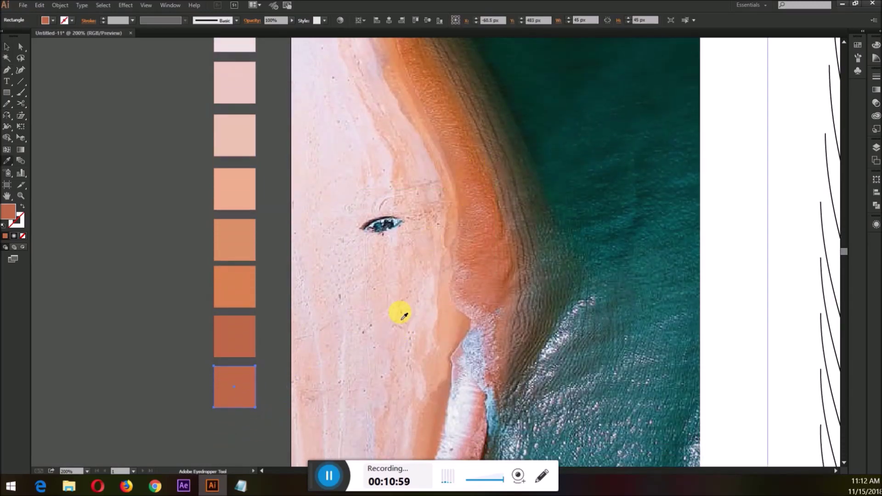
click(486, 159)
key(v)
Step: Duplicate the muted brown square below it and fill the copy with a dark brown sampled from the shoreline's ripple lines
scroll(486, 159, down, 3)
drag(241, 347, 239, 408)
key(i)
scroll(500, 132, up, 2)
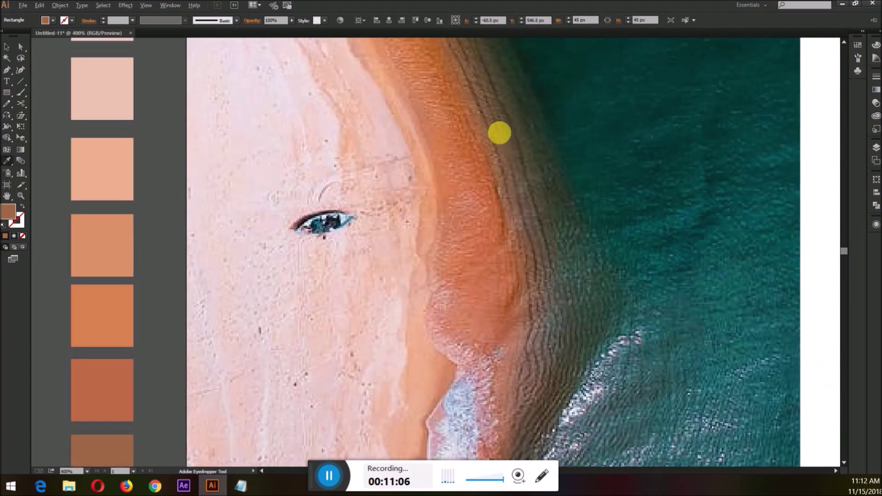
scroll(500, 133, up, 1)
click(489, 155)
scroll(334, 240, down, 2)
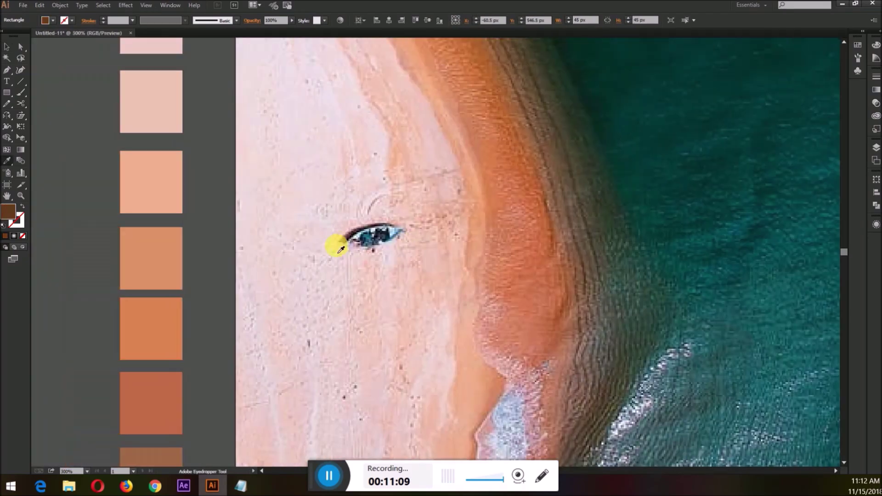
key(v)
scroll(271, 249, down, 4)
scroll(196, 336, down, 2)
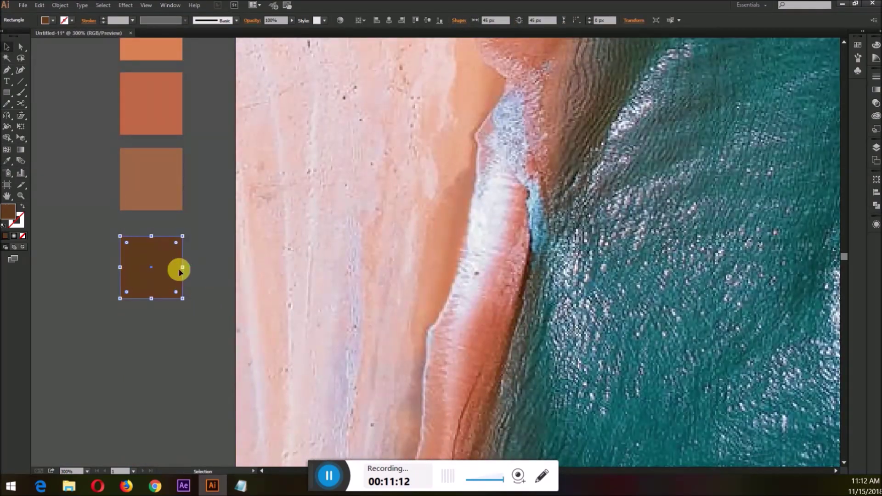
Step: Duplicate the whole column of nine colour squares as a second column to its right
scroll(178, 266, down, 1)
scroll(177, 266, up, 2)
scroll(177, 214, up, 3)
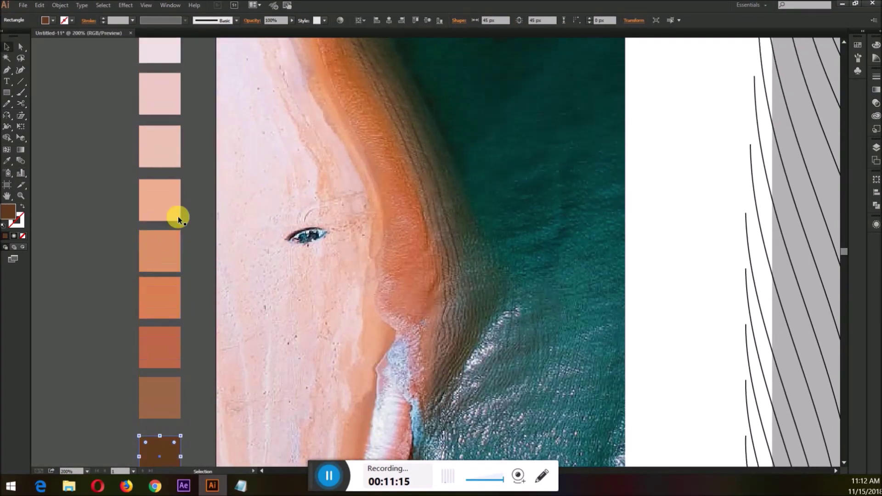
scroll(165, 204, down, 1)
drag(182, 314, 223, 385)
click(63, 193)
Step: Fill the first square of the second column with a dark olive sampled from the shallow water beside the shoreline
click(213, 89)
click(212, 90)
scroll(344, 163, up, 2)
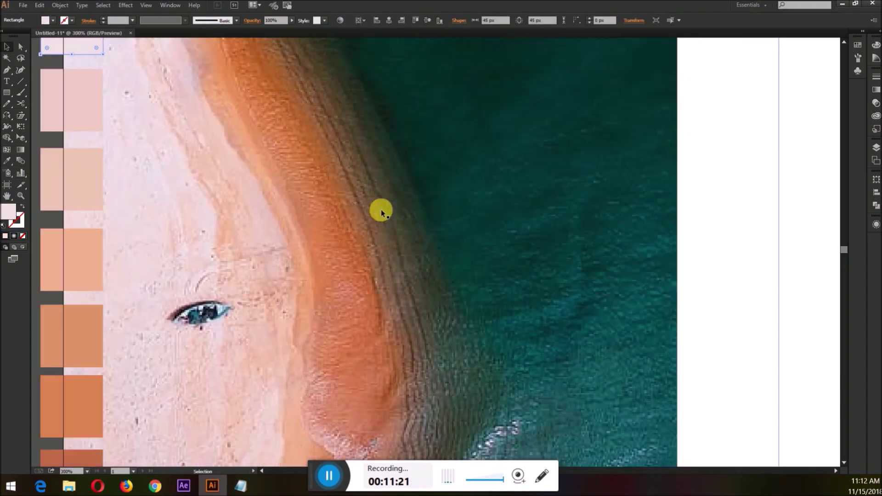
key(i)
scroll(400, 219, up, 1)
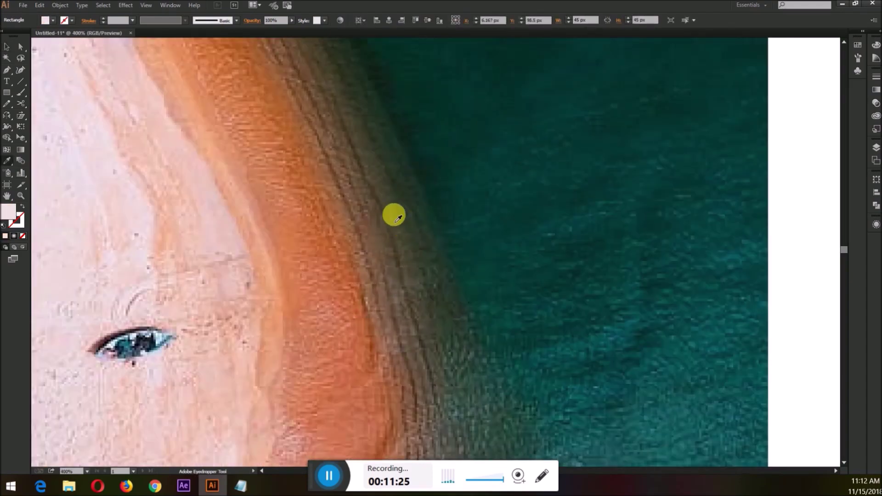
click(398, 223)
scroll(397, 222, down, 1)
key(v)
Step: Fill the second square of the second column with a darker olive sampled from the dark ripples beside the shoreline
scroll(206, 199, up, 1)
scroll(159, 150, left, 2)
click(159, 150)
key(i)
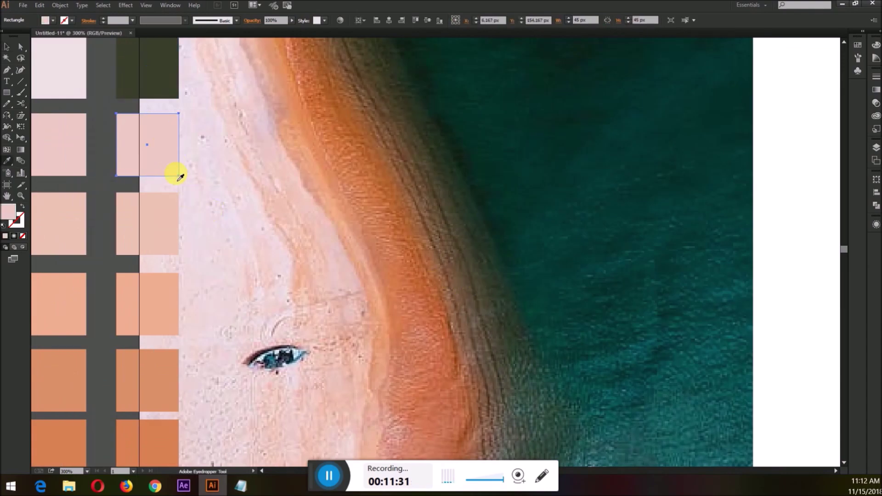
scroll(473, 273, up, 3)
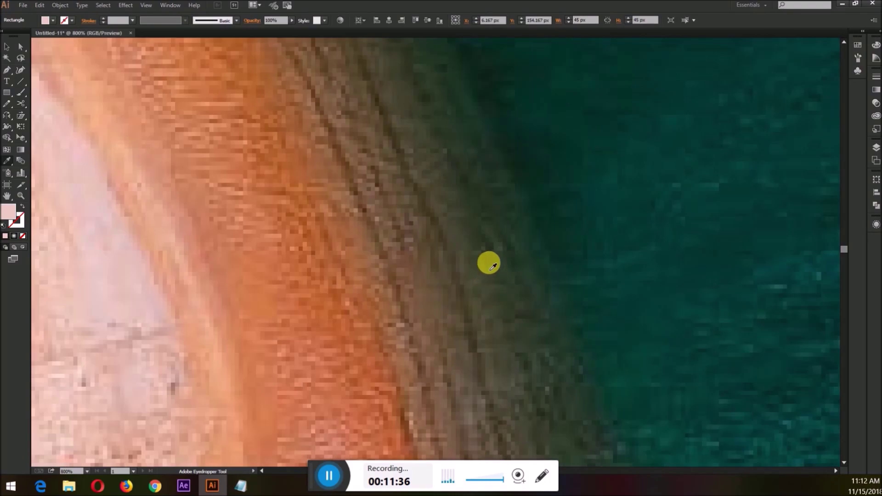
click(471, 273)
scroll(429, 263, down, 3)
key(v)
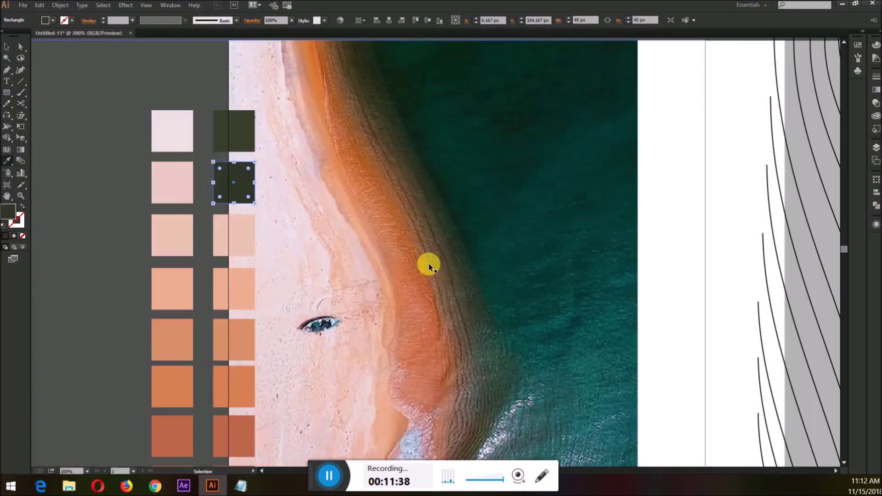
Step: Fill the third square of the second column with a very dark green sampled where the shallows meet deep water
scroll(428, 263, left, 1)
click(288, 233)
key(i)
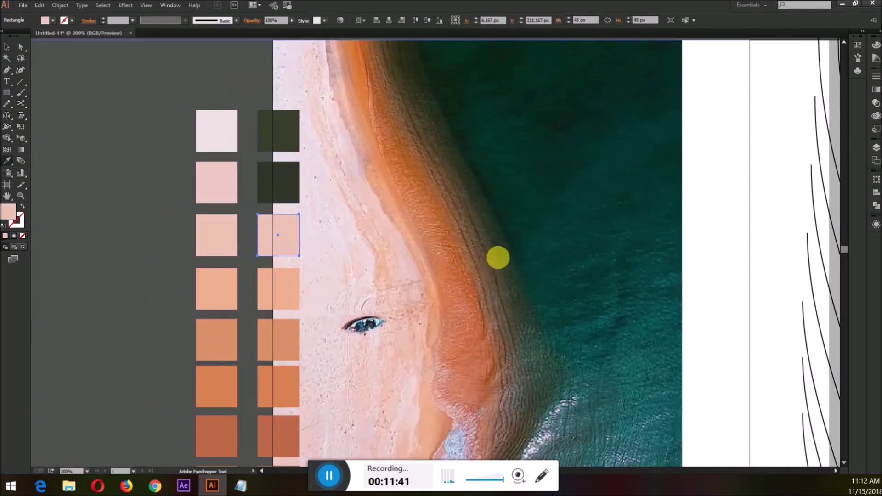
scroll(498, 256, up, 2)
scroll(479, 250, down, 1)
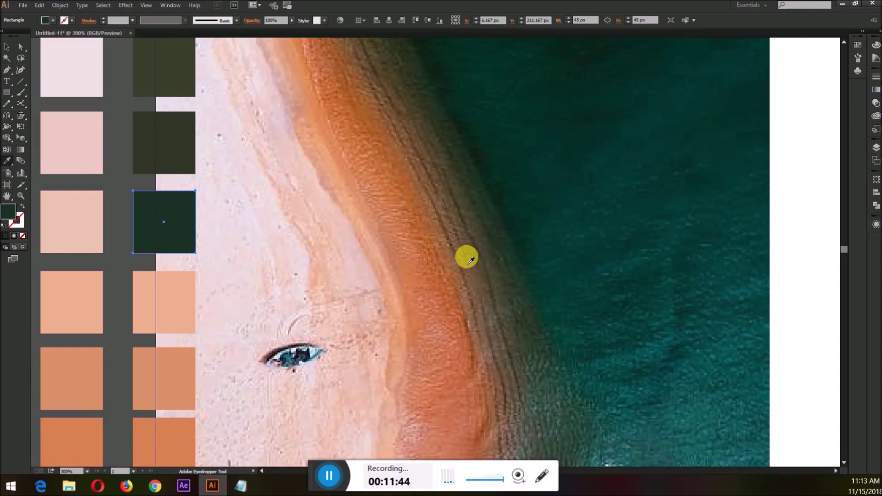
scroll(506, 214, down, 1)
key(v)
Step: Fill the fourth square of the second column with a dark teal sampled from the deep water
click(211, 287)
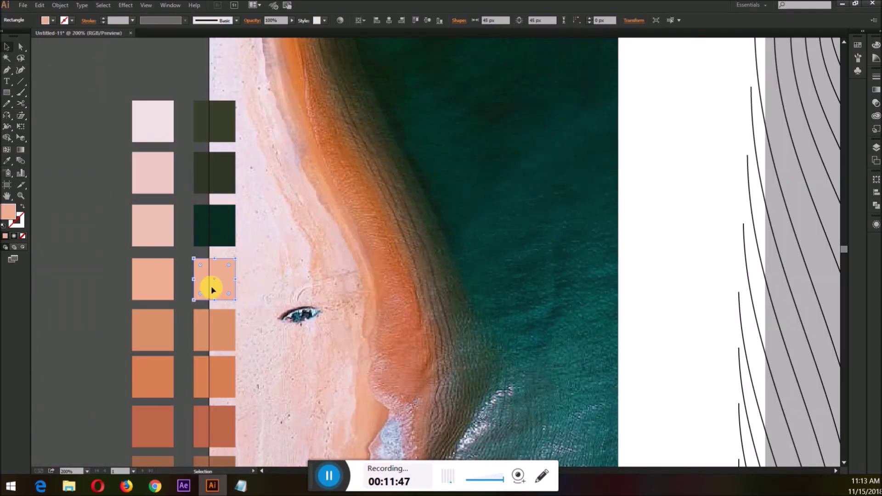
key(i)
click(466, 202)
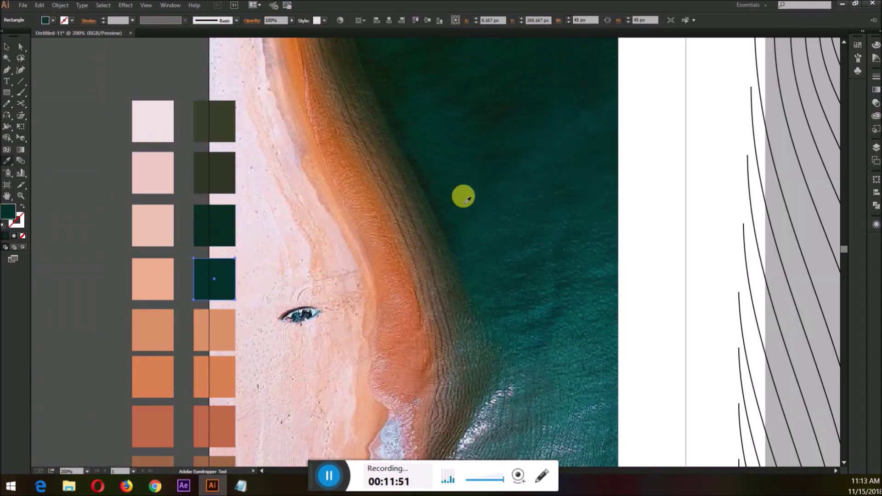
key(v)
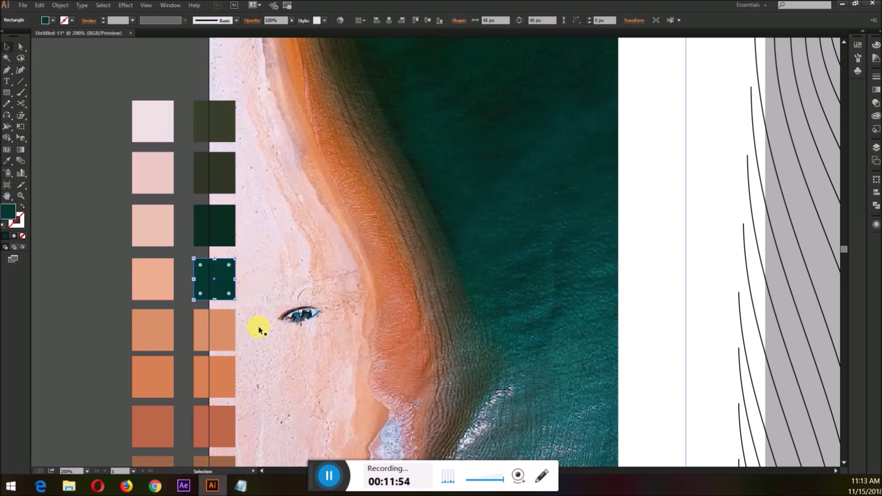
Step: Fill the fifth square of the second column with a brighter teal green sampled from the lighter water
click(229, 320)
key(i)
scroll(325, 327, down, 1)
click(511, 317)
Step: Fill the sixth square of the second column with a greyish blue sampled from the glinting water
ctrl+click(205, 356)
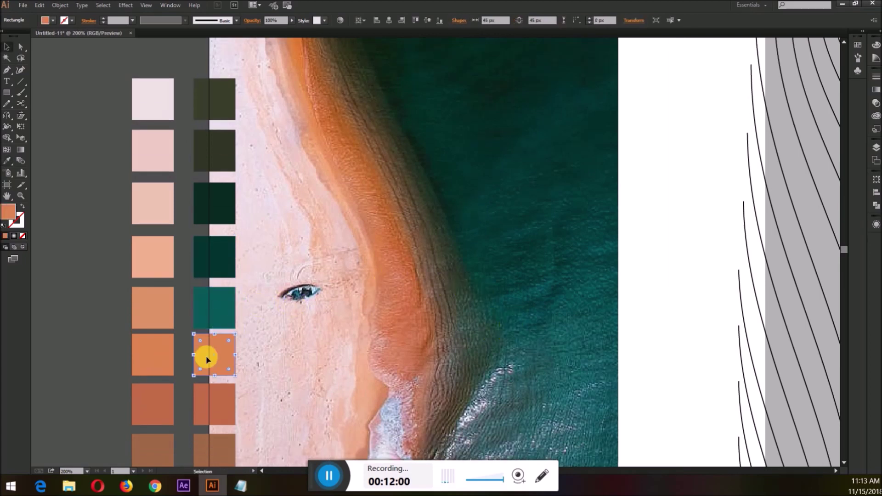
scroll(468, 314, down, 3)
click(532, 299)
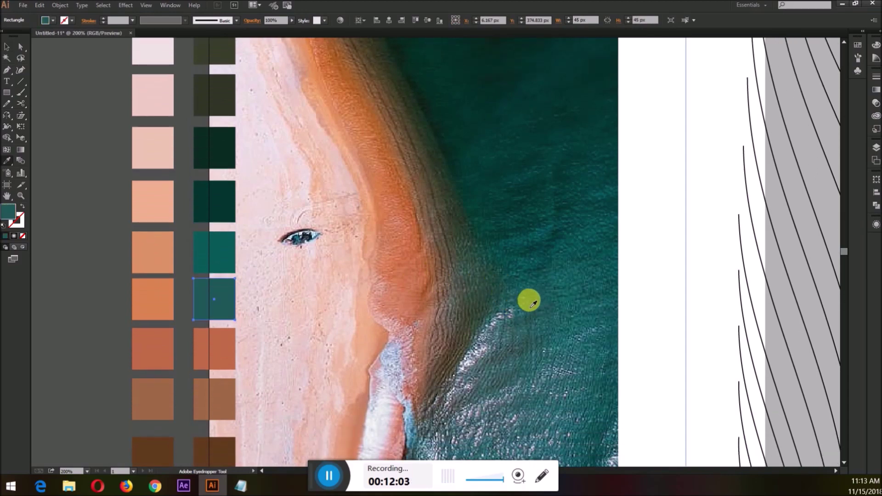
click(537, 331)
click(563, 365)
click(538, 380)
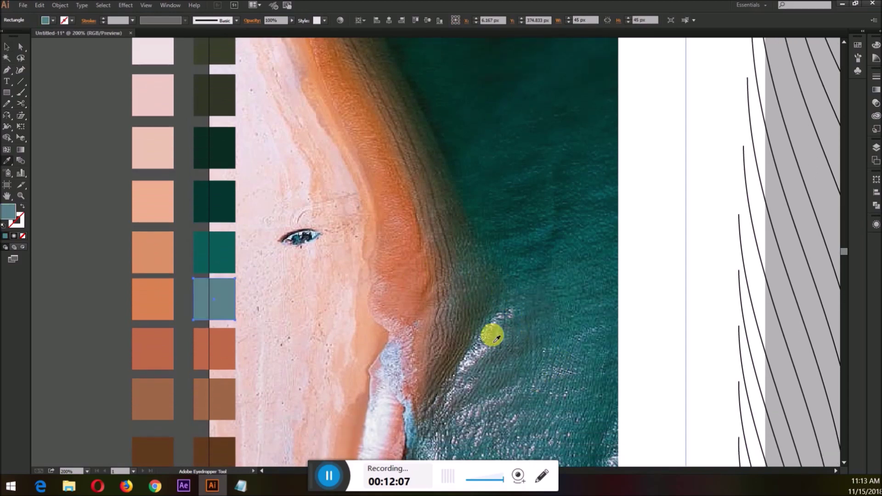
key(v)
Step: Fill the seventh square of the second column with a light blue sampled from the edge of the foam
scroll(204, 334, down, 1)
scroll(206, 334, left, 1)
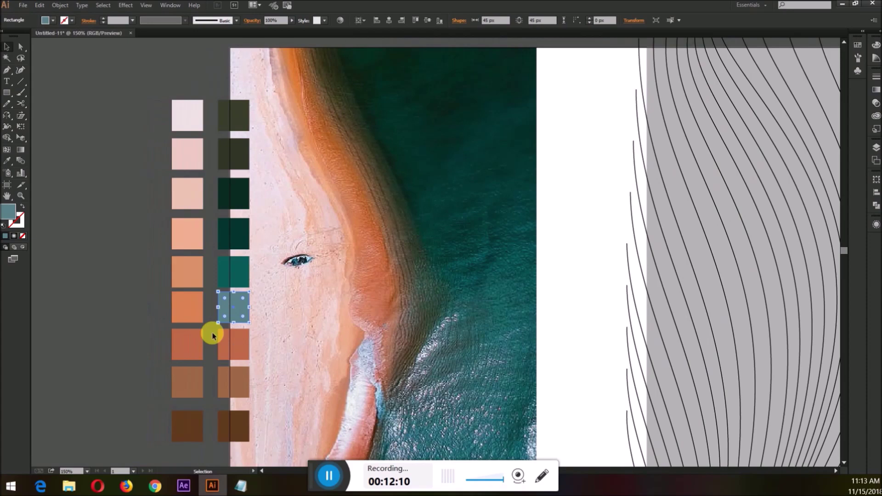
click(237, 341)
key(i)
scroll(441, 351, down, 2)
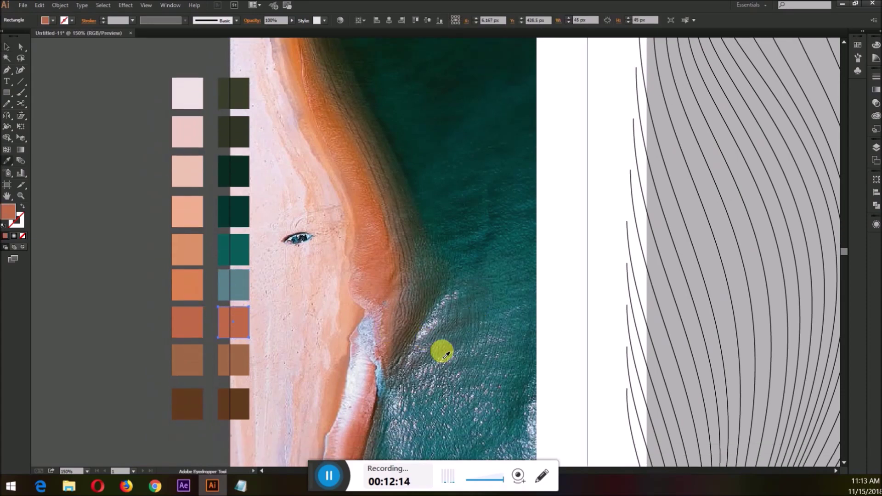
click(384, 354)
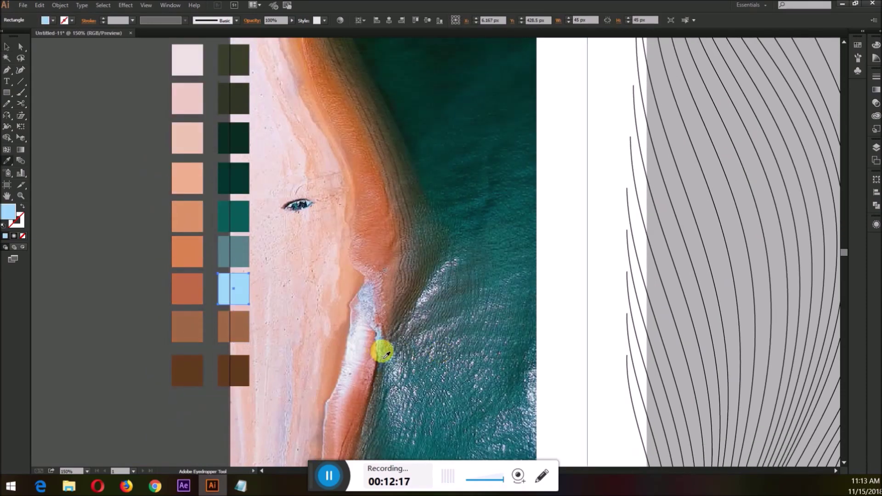
key(v)
click(92, 290)
scroll(125, 291, up, 1)
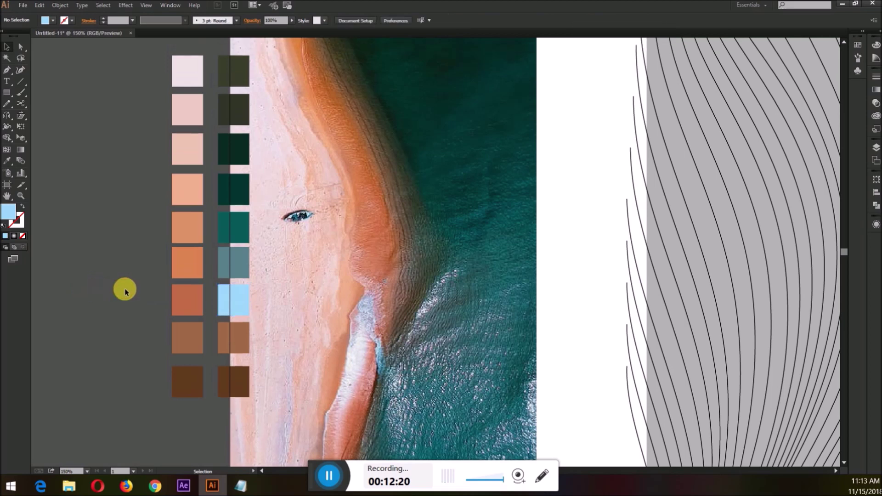
Step: Fill the eighth square of the second column with an off-white sampled from the white foam
click(233, 337)
key(i)
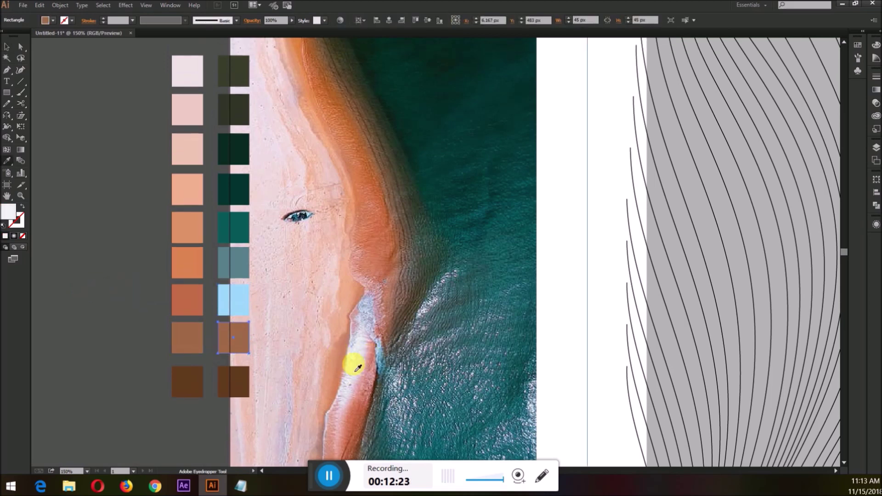
click(354, 365)
key(v)
click(138, 380)
Step: Fill the last square of the second column with a deep teal sampled from the sea, trying several spots
click(233, 381)
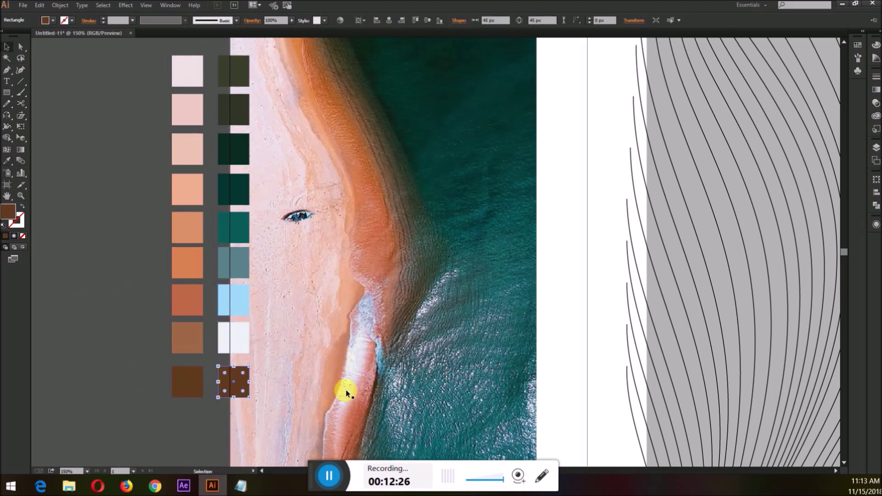
key(i)
click(509, 302)
click(523, 377)
click(529, 398)
click(517, 389)
click(521, 391)
key(v)
click(69, 296)
Step: Move both columns of colour squares together off the photo, onto the empty area beside the artboard
key(ctrl+1)
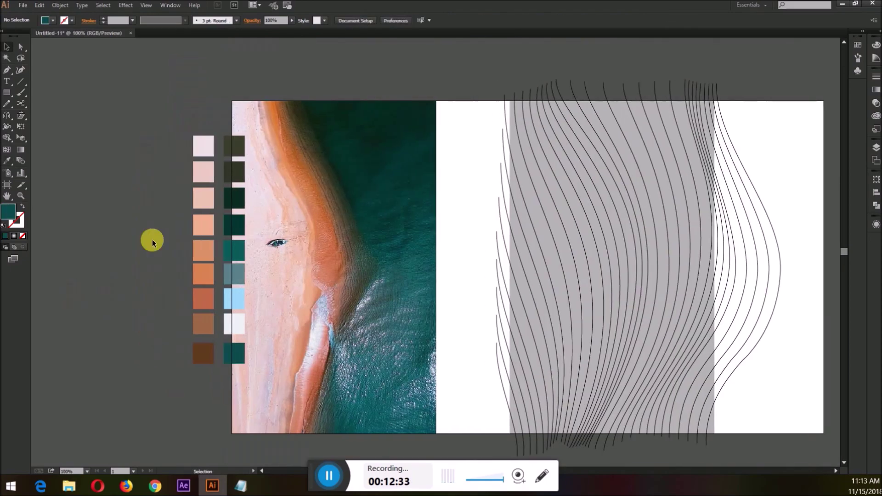
drag(225, 365, 188, 353)
click(168, 398)
scroll(168, 398, left, 1)
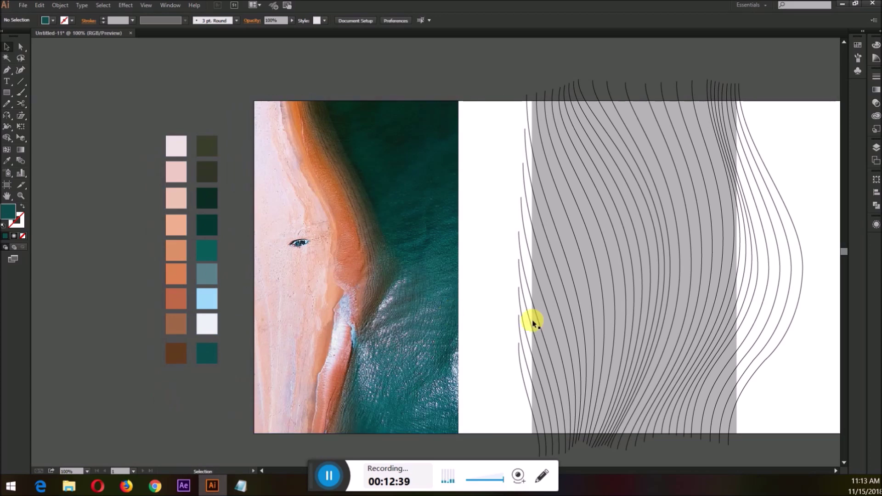
Step: Select all the blended wavy curves together with the grey rectangle behind them
drag(791, 96, 488, 426)
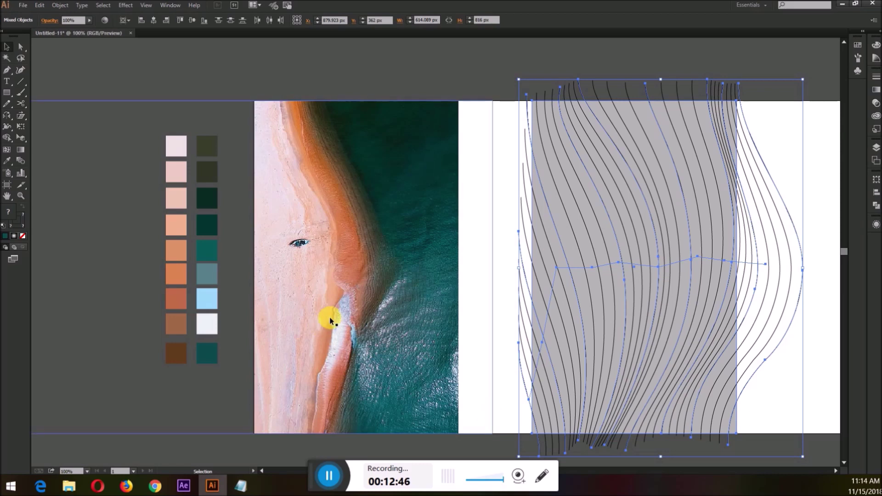
scroll(410, 291, right, 1)
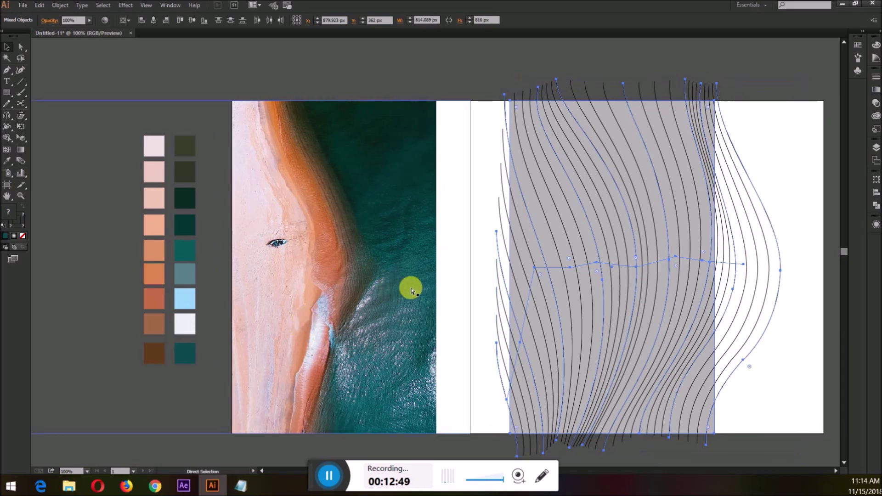
scroll(684, 130, down, 1)
scroll(735, 138, right, 1)
key(a)
click(771, 145)
drag(545, 307, 464, 407)
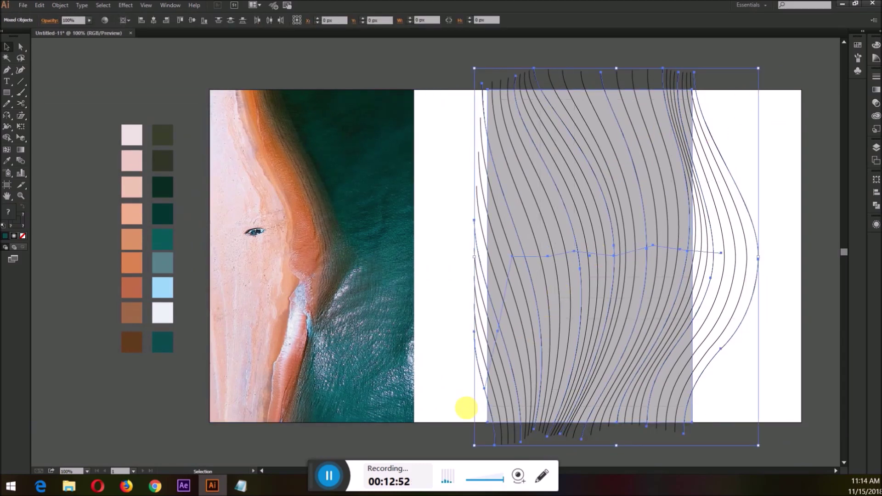
scroll(672, 90, up, 2)
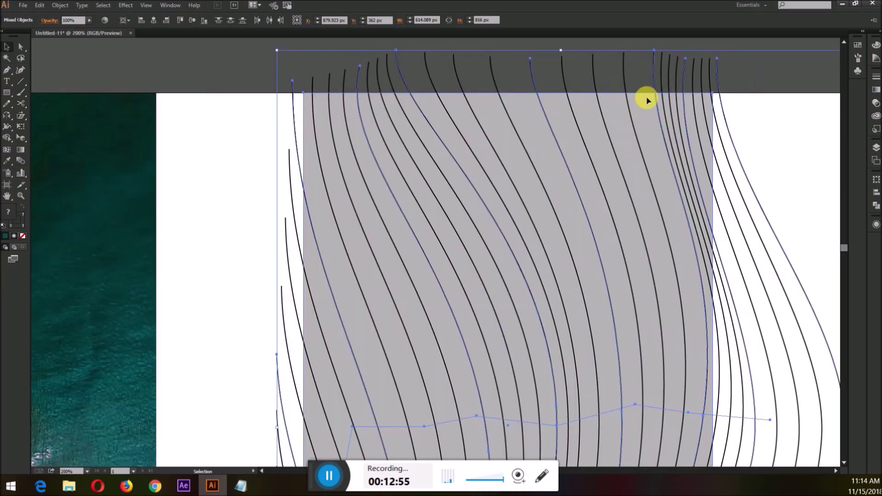
scroll(642, 141, down, 1)
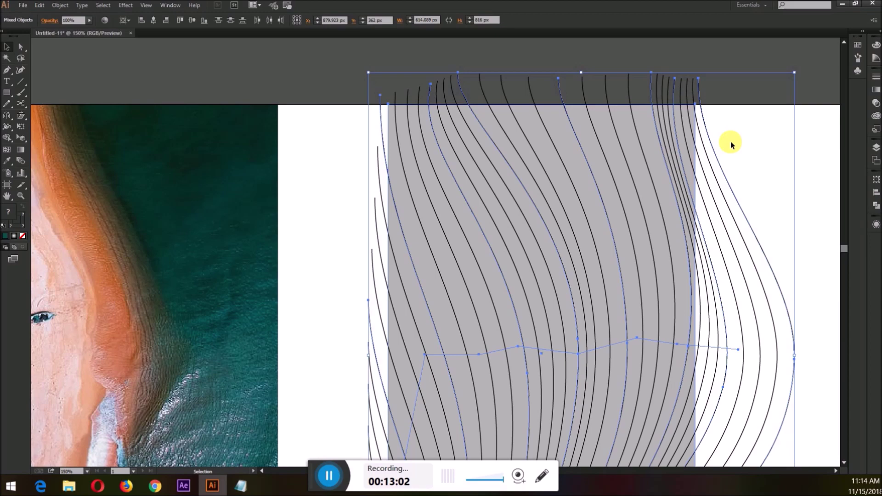
Step: Expand the selected blended curves and grey rectangle with only the Object option enabled
scroll(732, 145, down, 1)
scroll(528, 294, down, 1)
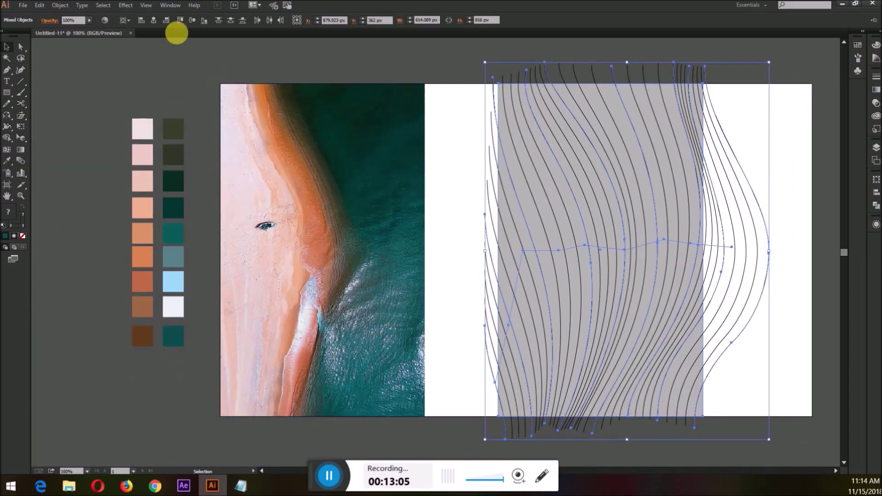
click(59, 5)
click(79, 112)
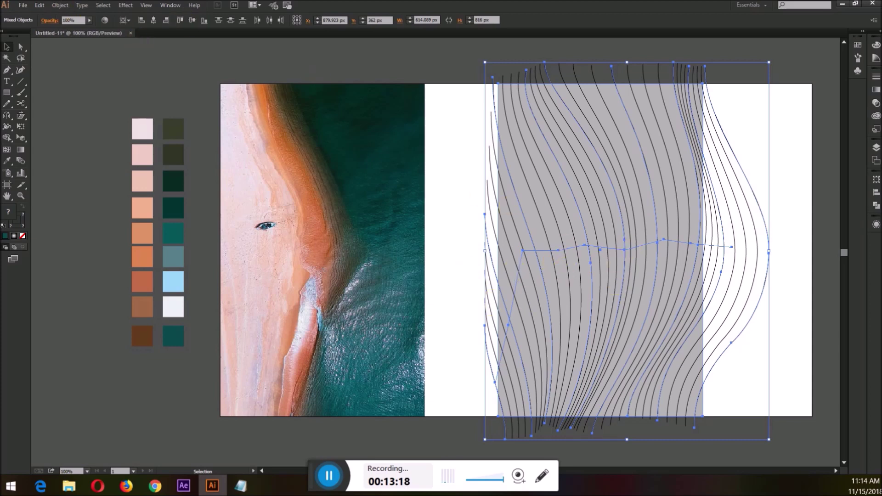
click(440, 225)
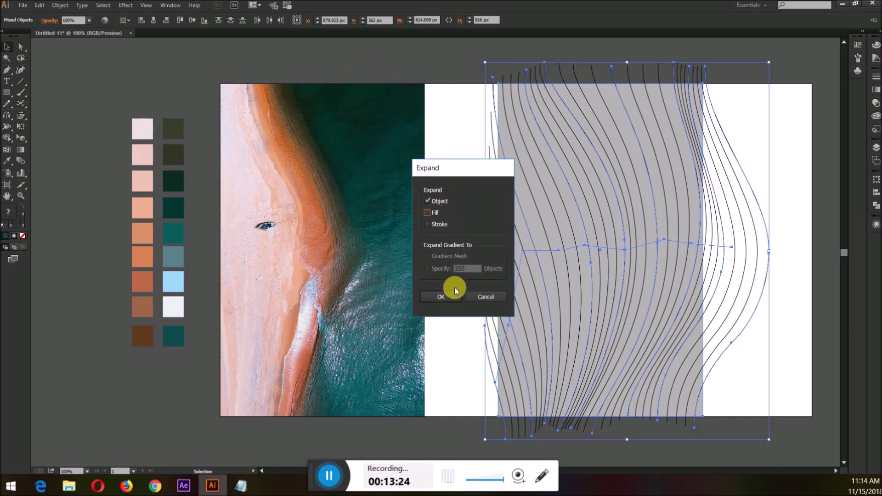
click(444, 299)
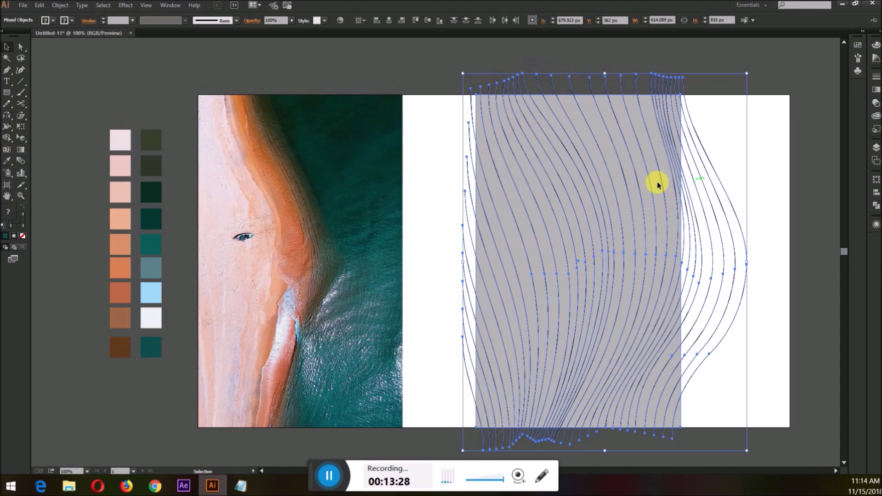
Step: Select the expanded curves together with the grey rectangle and split them into separate bands with Pathfinder Divide
scroll(661, 211, up, 2)
scroll(616, 238, down, 2)
scroll(617, 238, down, 2)
scroll(620, 238, right, 2)
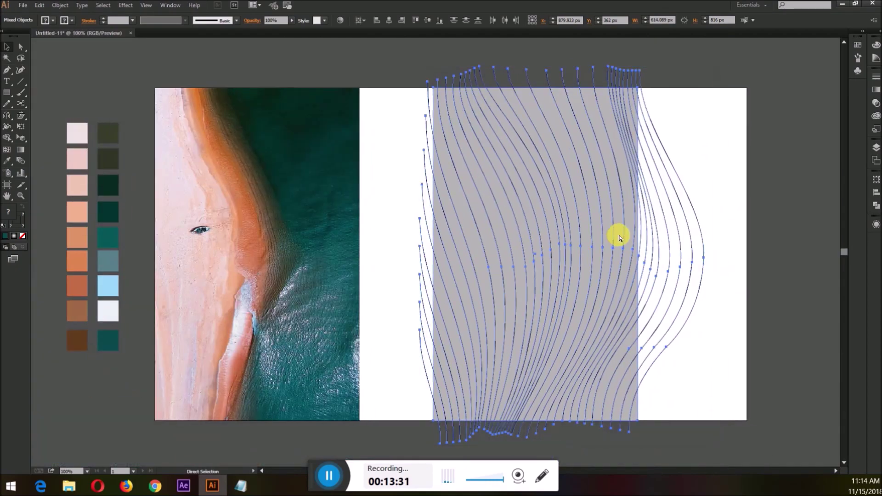
click(668, 248)
click(670, 248)
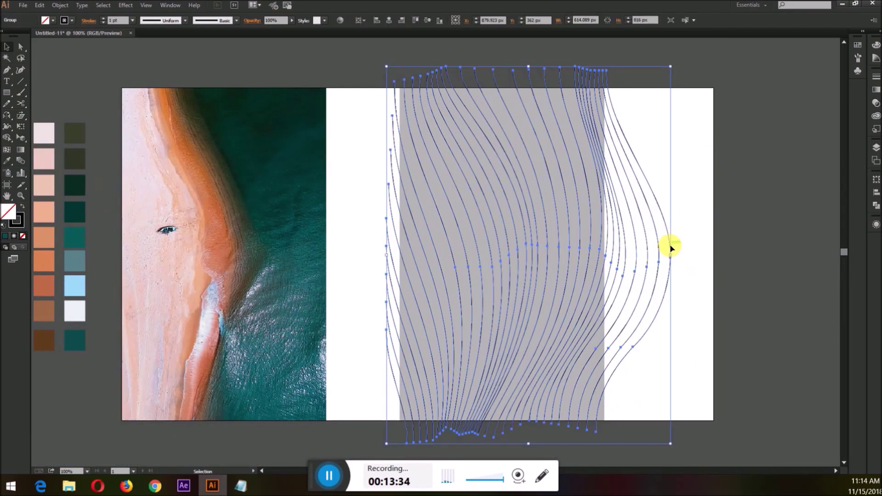
shift+click(496, 251)
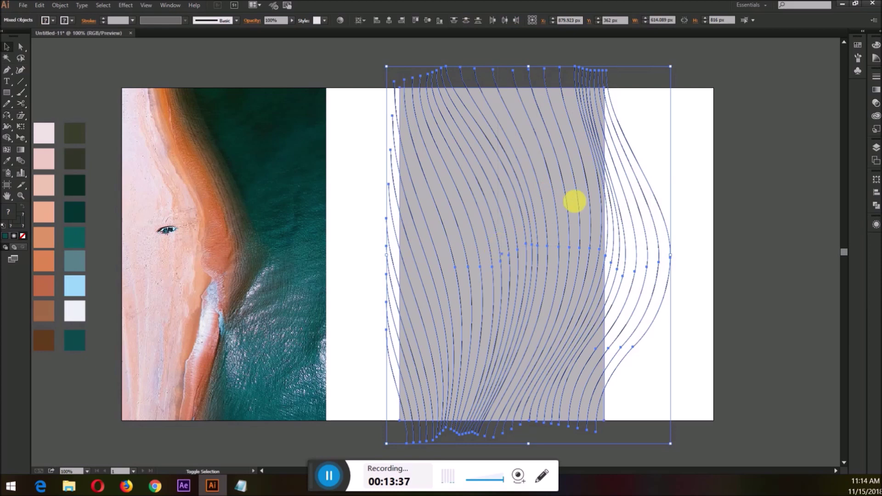
click(875, 207)
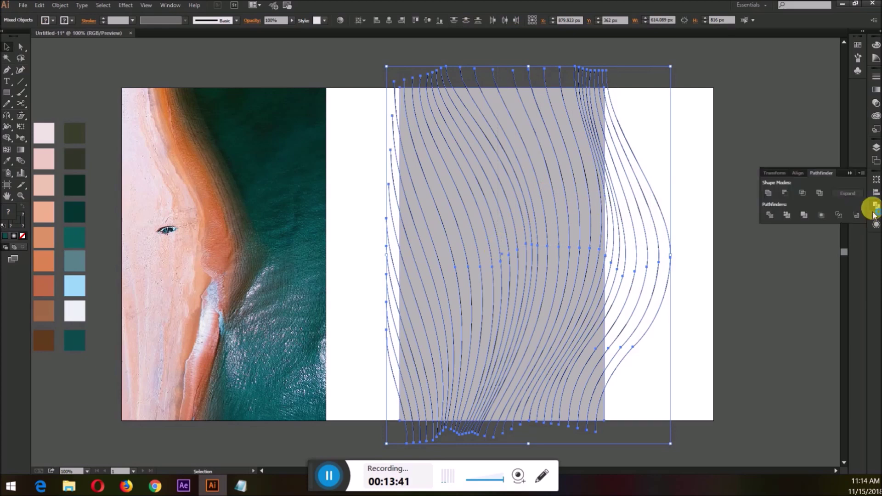
click(765, 216)
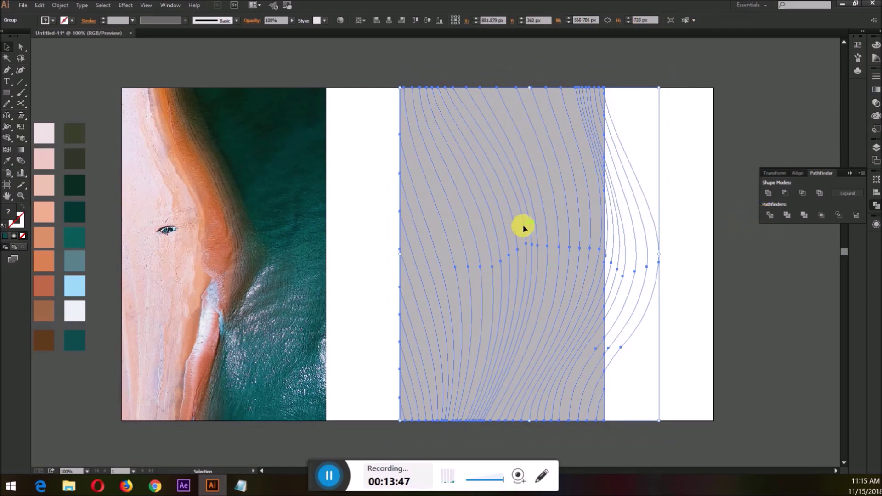
Step: Isolate the divided group and delete the curved pieces sticking out past the rectangle's right edge
double_click(648, 209)
drag(680, 167, 606, 231)
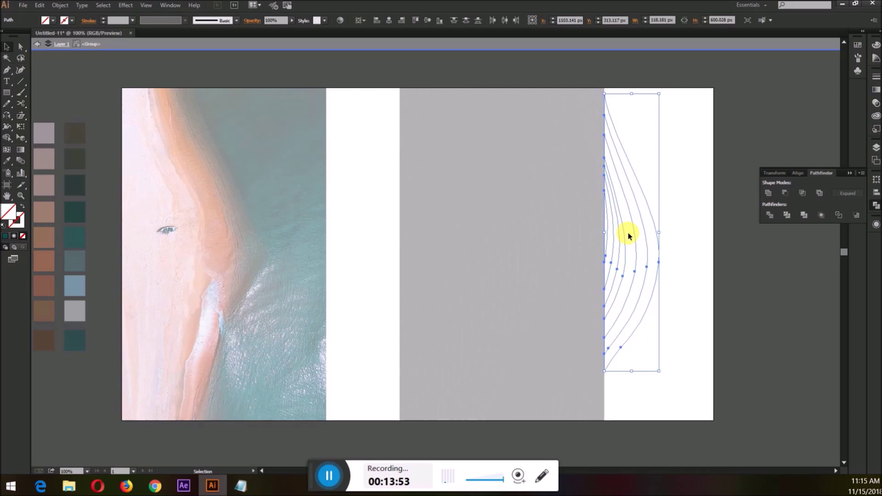
key(Delete)
key(Escape)
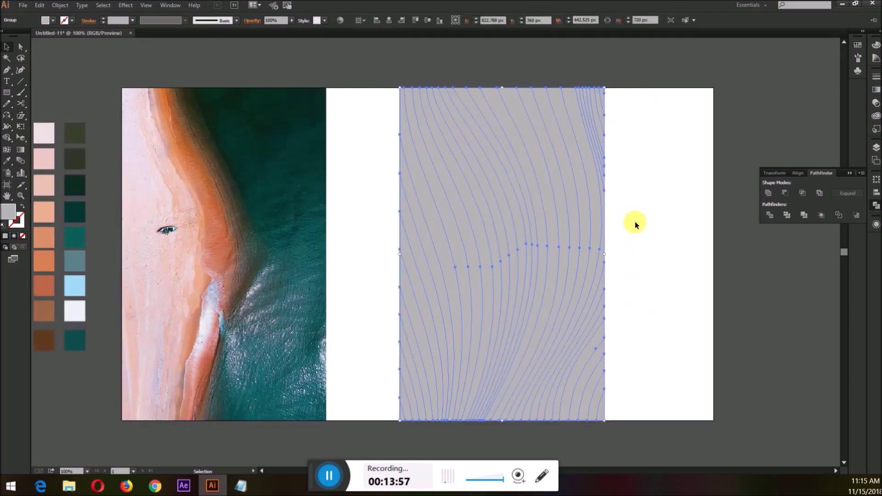
Step: Move both columns of colour squares onto the artboard, between the photo and the divided rectangle
scroll(448, 234, left, 2)
drag(70, 103, 132, 353)
drag(123, 216, 425, 239)
click(472, 220)
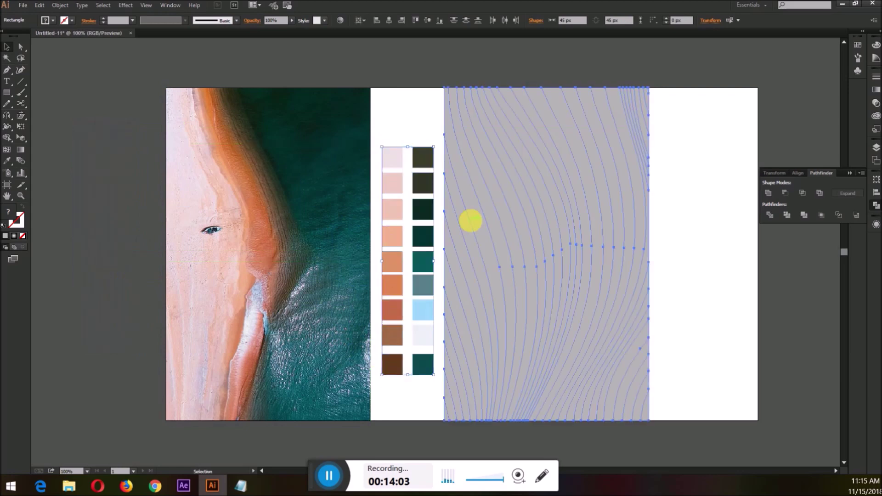
click(718, 274)
Step: Make the divided shape a Live Paint group and fill its lower-left corner band with the palest pink from the palette
click(601, 277)
scroll(705, 286, right, 1)
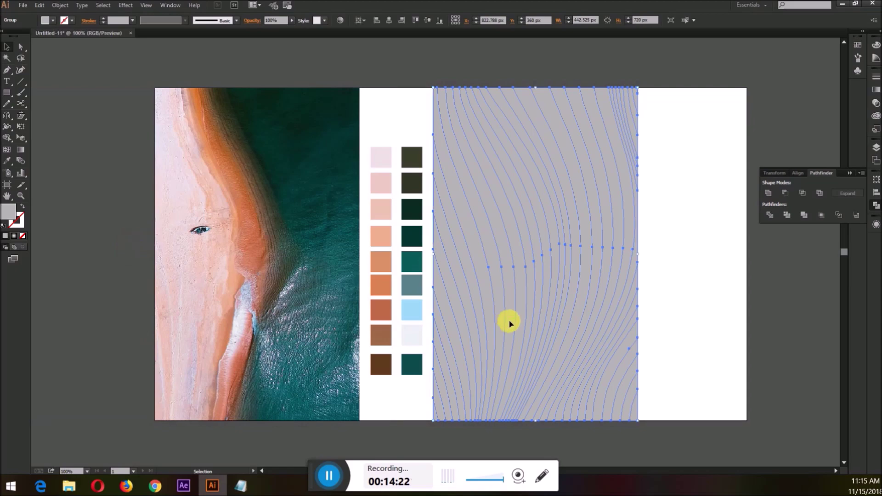
scroll(507, 341, up, 1)
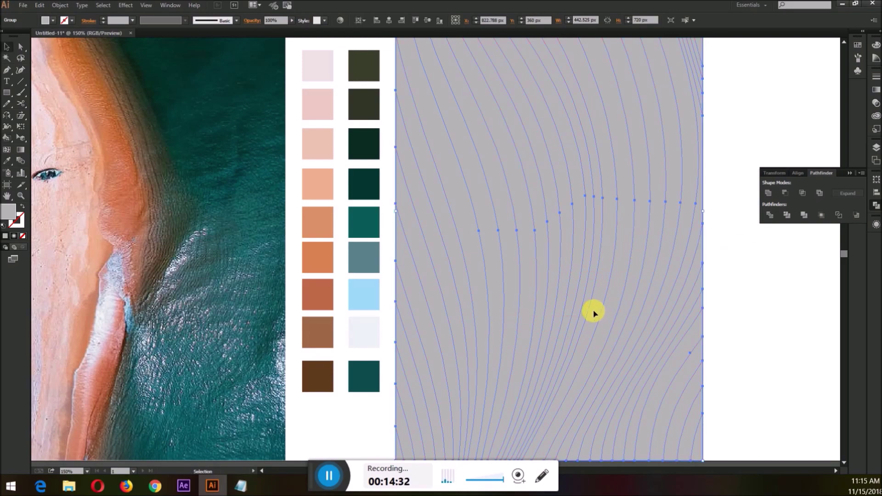
key(k)
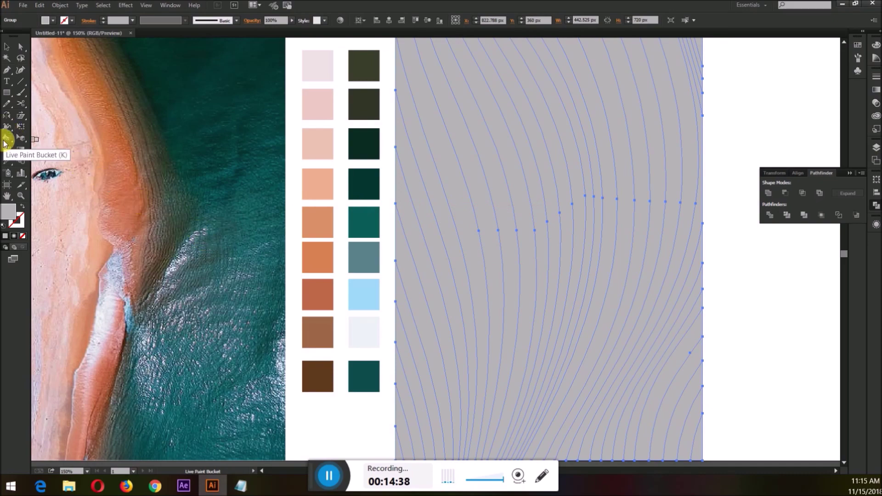
scroll(407, 150, up, 1)
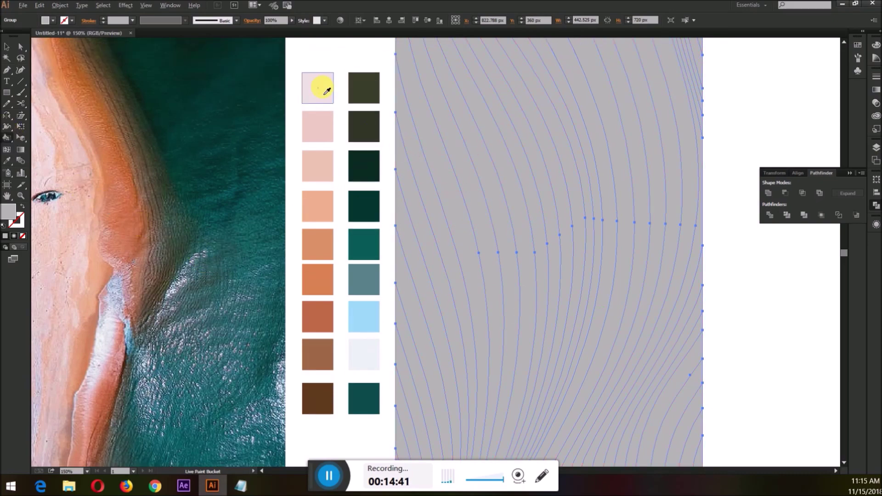
alt+click(322, 88)
scroll(384, 147, down, 4)
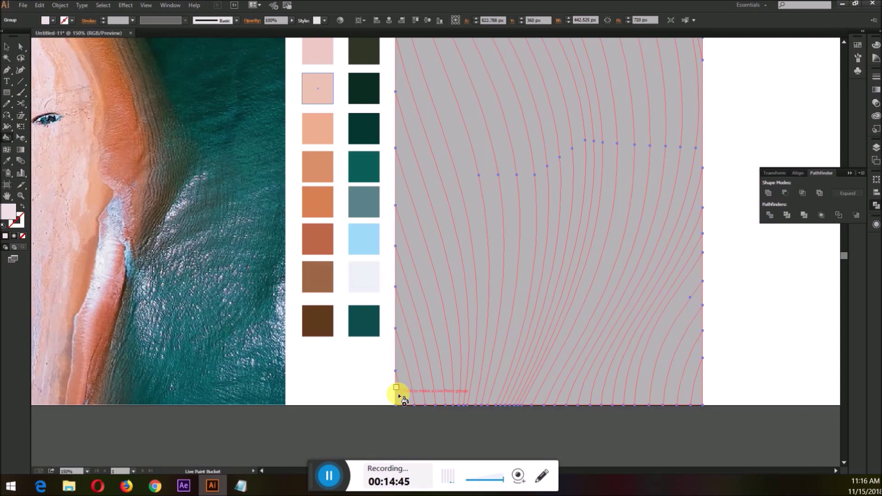
click(399, 395)
Step: Live Paint the next three bands from the lower-left corner with the pink, light peach and peach-orange palette colours
scroll(374, 223, up, 4)
scroll(337, 130, down, 2)
click(403, 436)
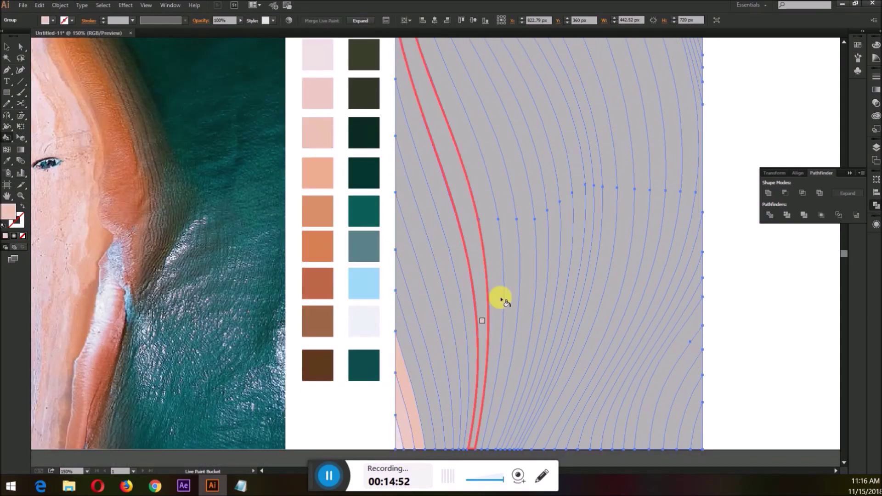
alt+click(318, 173)
click(414, 381)
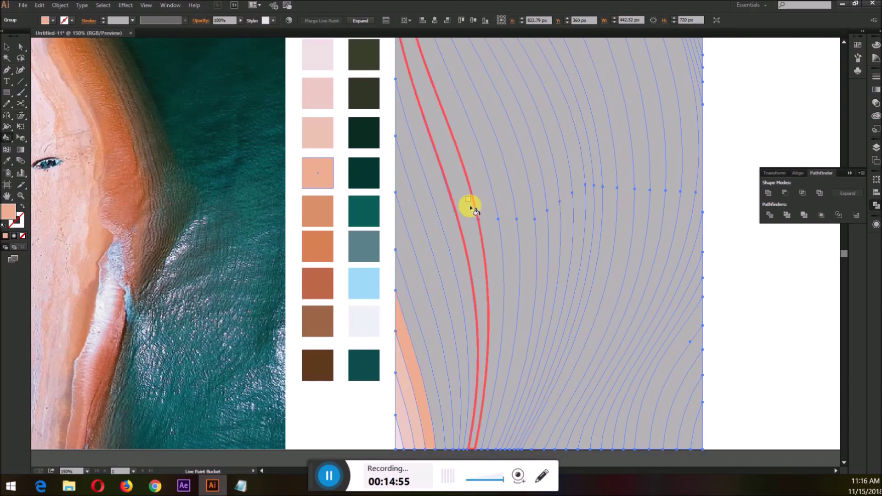
Step: Fill the following three bands with pale pink, pink and light peach, sampling from the already painted bands
scroll(440, 405, down, 1)
scroll(441, 401, up, 1)
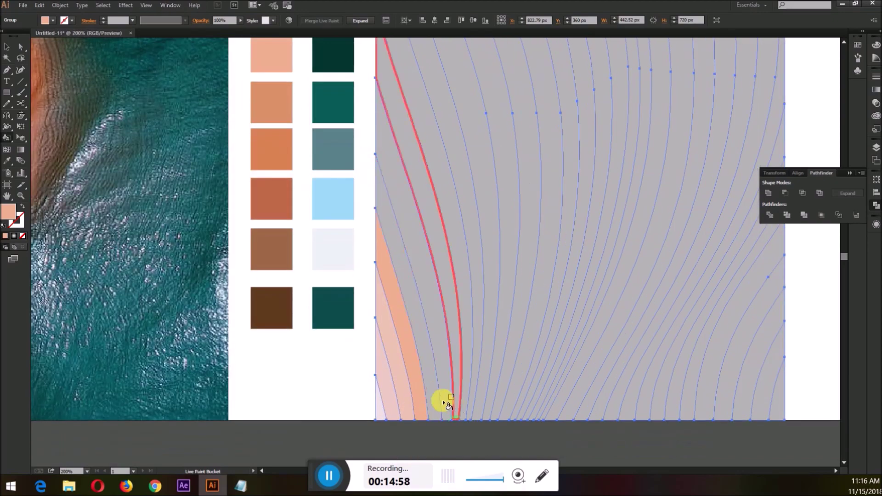
scroll(409, 394, down, 1)
scroll(411, 393, left, 3)
scroll(104, 286, left, 1)
scroll(118, 133, up, 2)
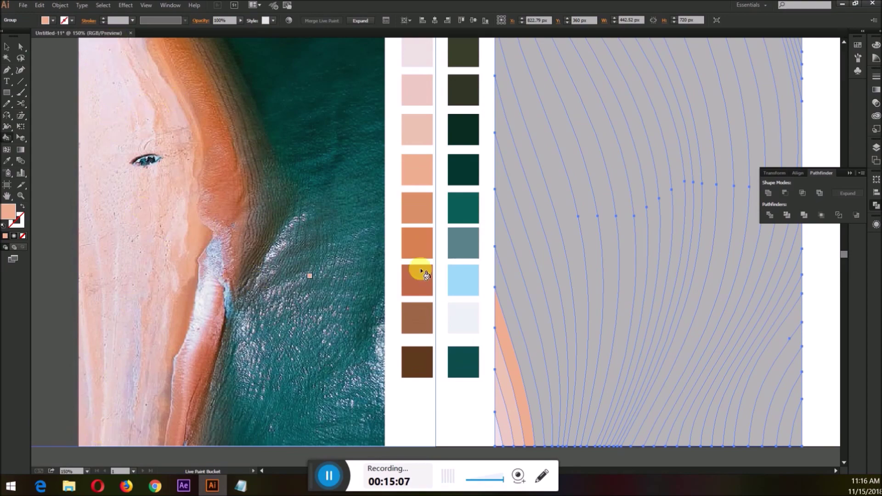
scroll(422, 273, down, 2)
scroll(505, 313, right, 1)
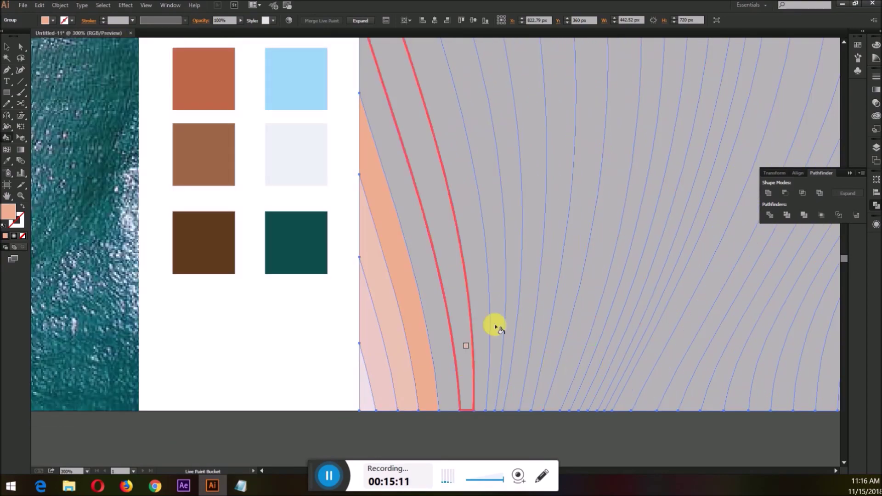
alt+click(364, 397)
click(444, 372)
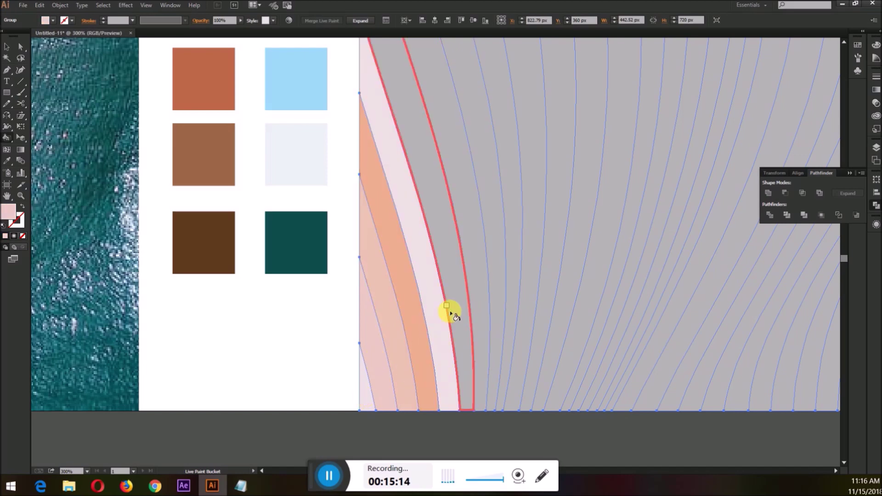
click(450, 311)
click(480, 306)
Step: Continue the band pattern with a peach-orange band and a pale pink band sampled from the painted ones
scroll(487, 308, up, 1)
scroll(483, 305, up, 2)
alt+click(408, 318)
click(501, 299)
alt+click(446, 393)
click(515, 359)
Step: Fill the three bands after the second pale pink one with pink, light peach and peach-orange
alt+click(460, 367)
click(529, 356)
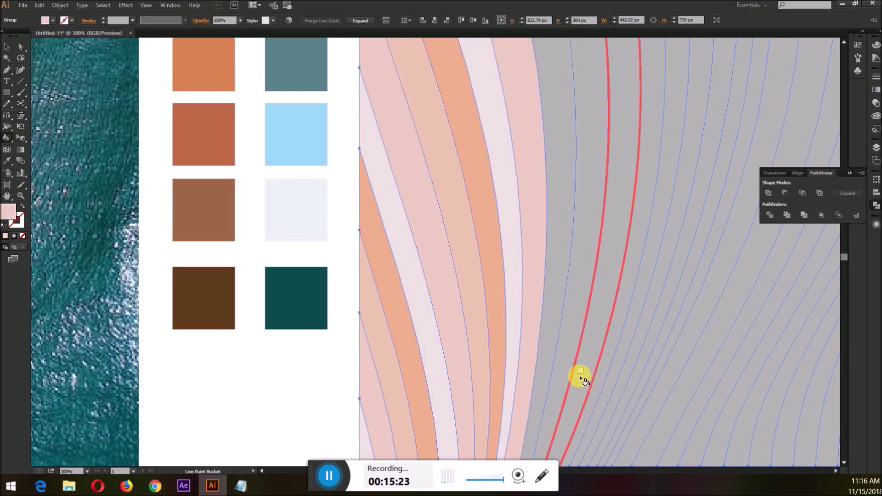
click(544, 341)
alt+click(497, 345)
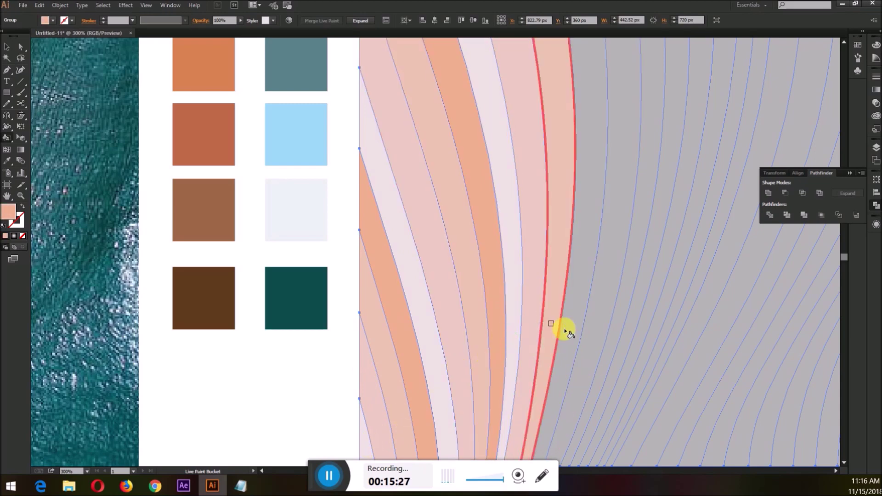
click(571, 329)
Step: Fill the two bands after the last peach-orange one with pale pink and pink
scroll(613, 335, up, 8)
scroll(612, 335, up, 3)
scroll(612, 335, down, 1)
scroll(612, 335, up, 7)
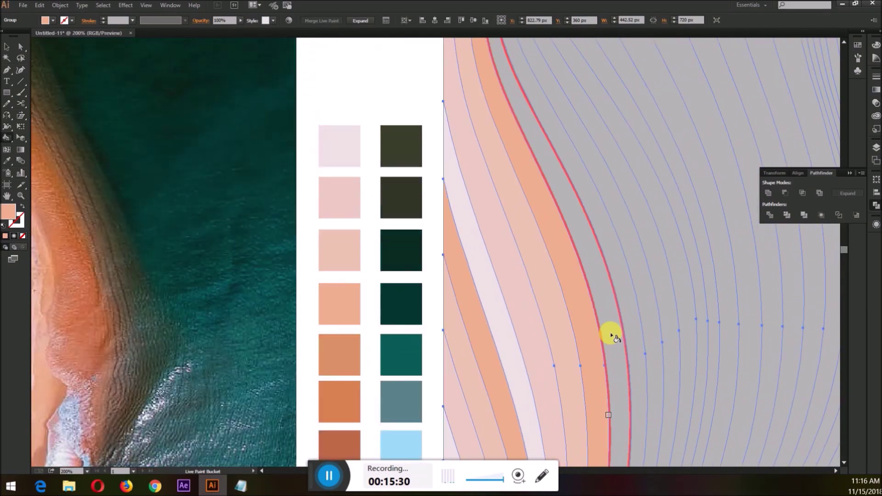
scroll(605, 334, right, 1)
key(Left)
click(569, 294)
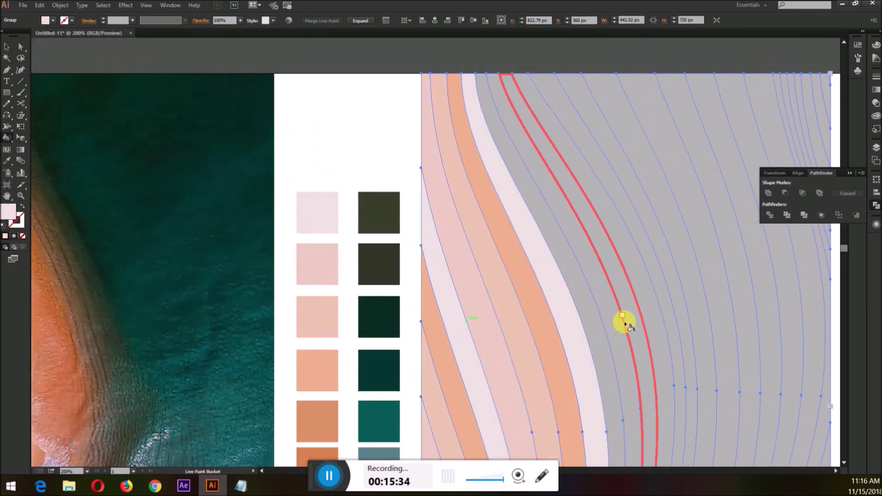
click(586, 302)
Step: Recolour the last two painted bands with the orange and terracotta palette squares, undoing a fill on the wrong band
scroll(591, 302, down, 1)
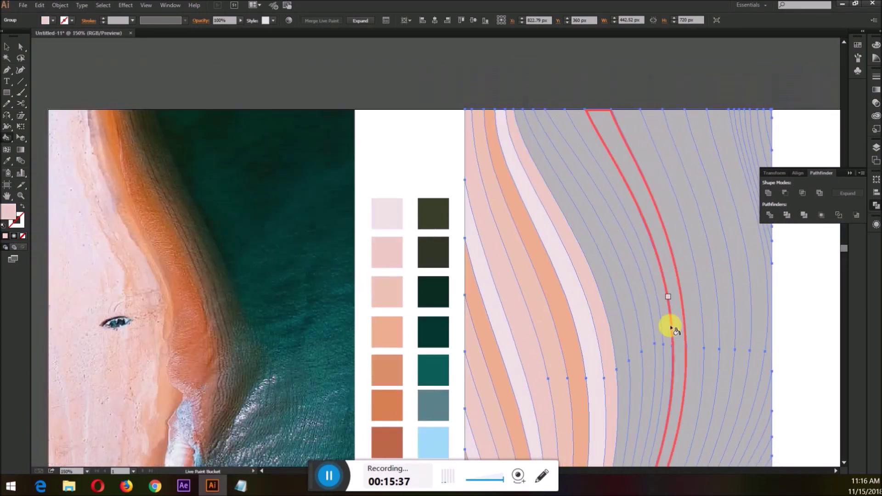
scroll(670, 325, down, 3)
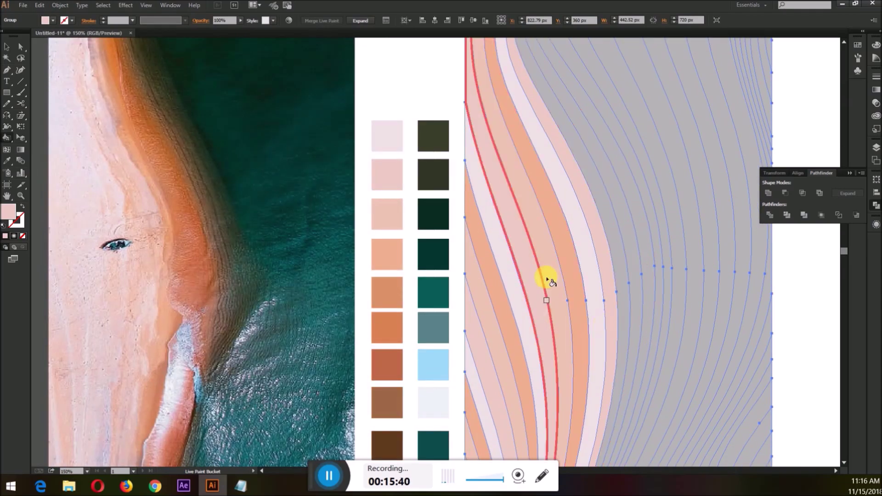
scroll(461, 320, down, 1)
alt+click(387, 301)
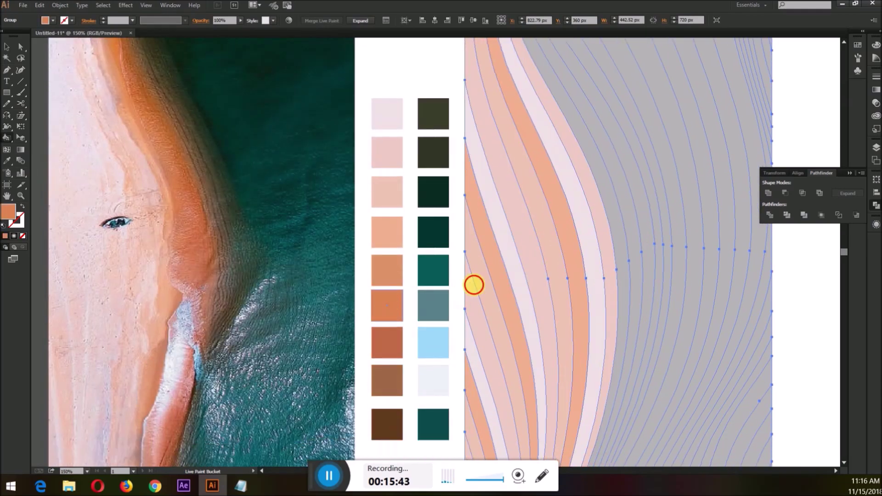
click(585, 289)
key(ctrl+z)
click(595, 289)
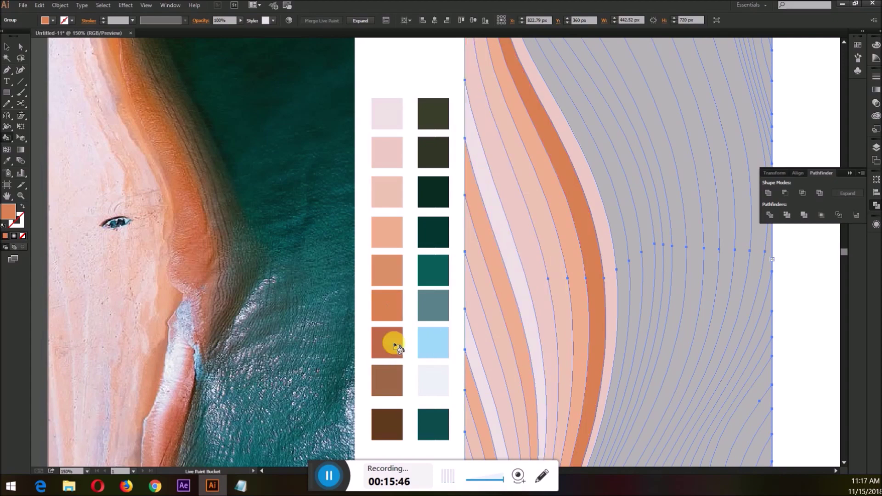
alt+click(398, 334)
click(603, 276)
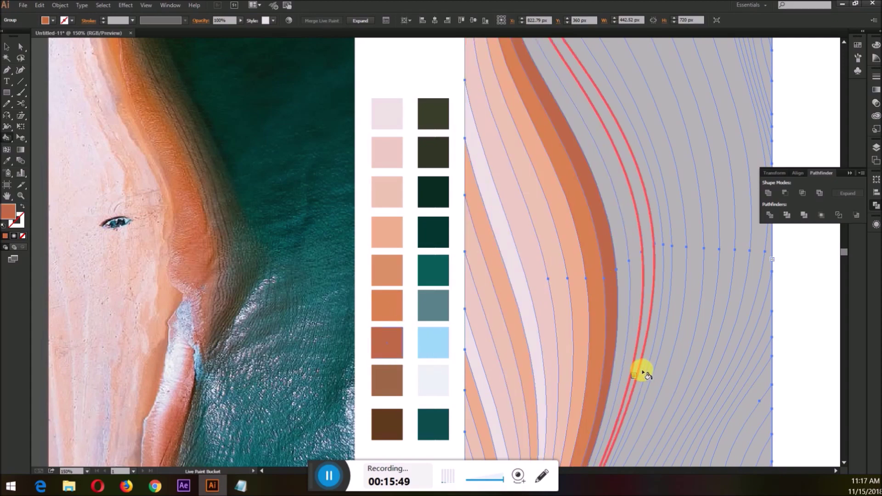
Step: Fill the two bands after the terracotta one with the medium brown and dark brown palette colours
scroll(645, 367, up, 2)
scroll(459, 336, down, 1)
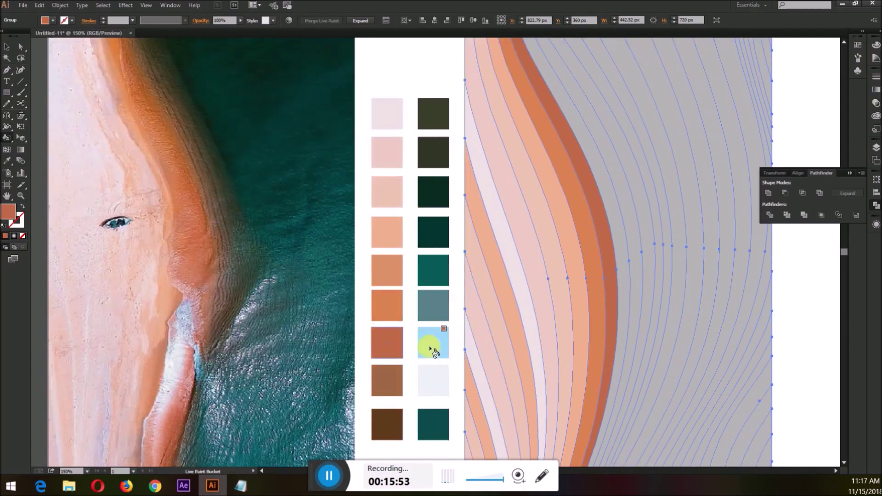
click(617, 241)
alt+click(392, 426)
click(627, 229)
scroll(633, 229, down, 1)
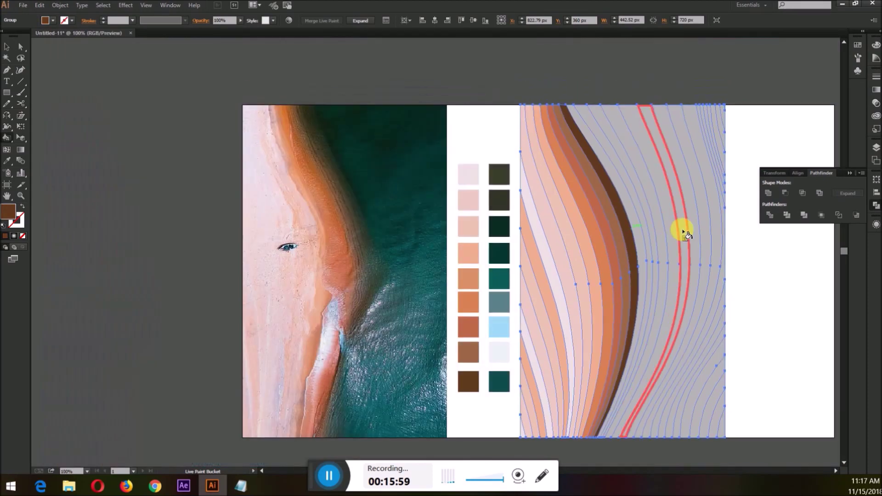
Step: Fill the two bands after the dark brown one with the olive green and darker olive palette colours
scroll(671, 256, up, 1)
alt+click(414, 134)
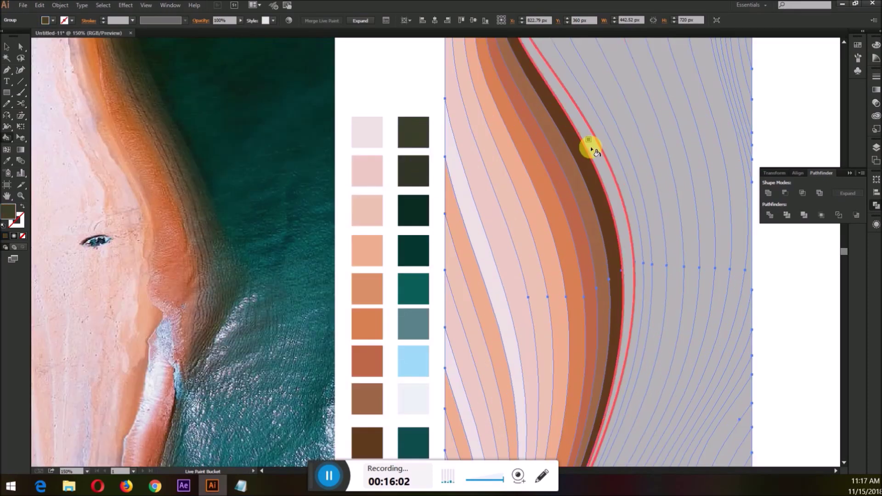
click(591, 144)
alt+click(419, 175)
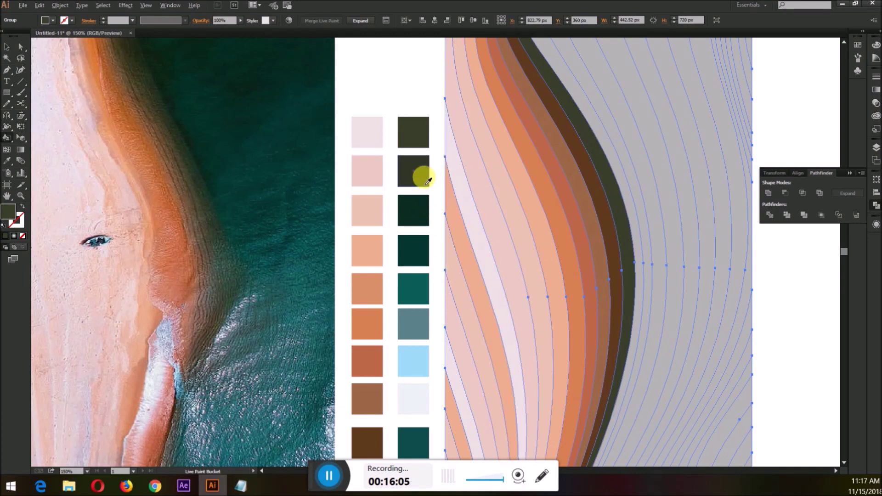
click(615, 175)
Step: Fill the three bands after the dark olive one with the dark teal, teal and blue-grey palette colours
alt+click(420, 258)
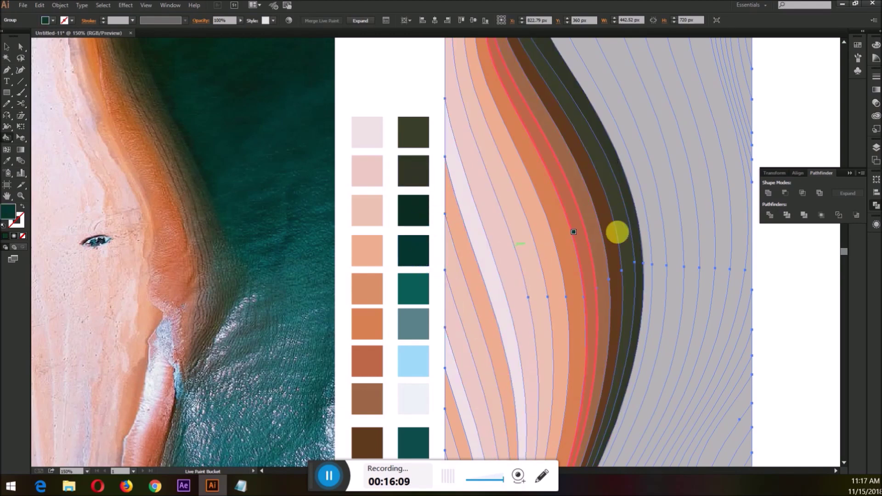
click(641, 209)
alt+click(417, 295)
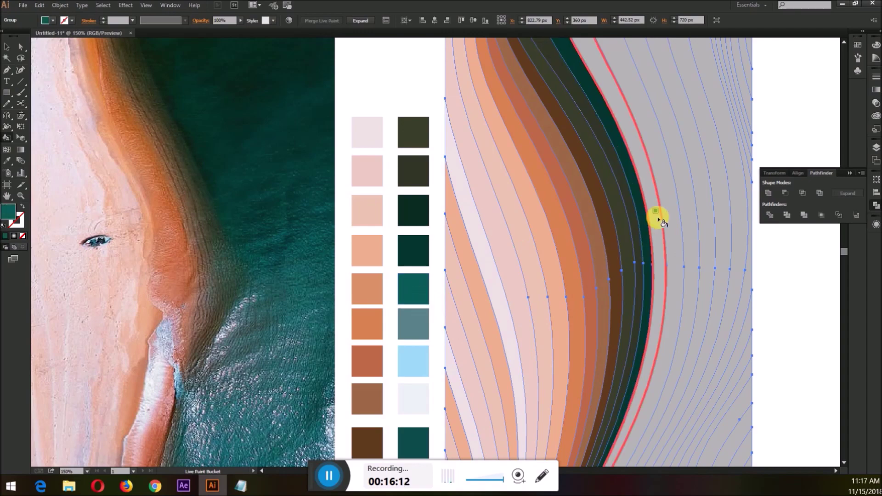
click(657, 216)
click(610, 285)
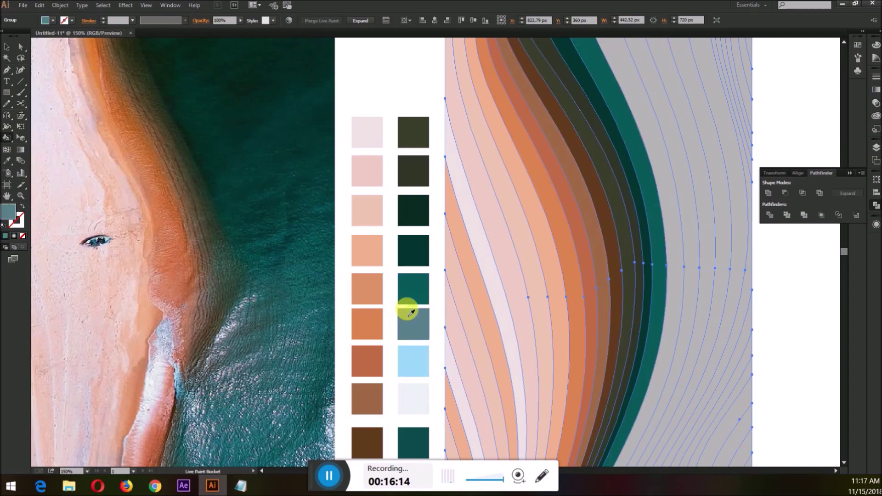
click(669, 197)
Step: Undo a teal fill beside the blue-grey band, and fill that band and the following two with dark teal, teal and blue-grey
scroll(685, 186, right, 1)
scroll(694, 163, up, 1)
click(613, 199)
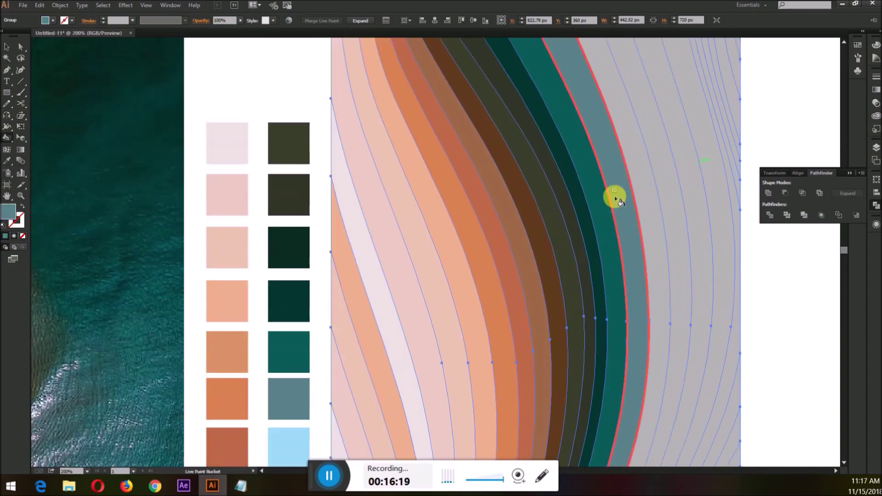
alt+click(592, 196)
click(642, 187)
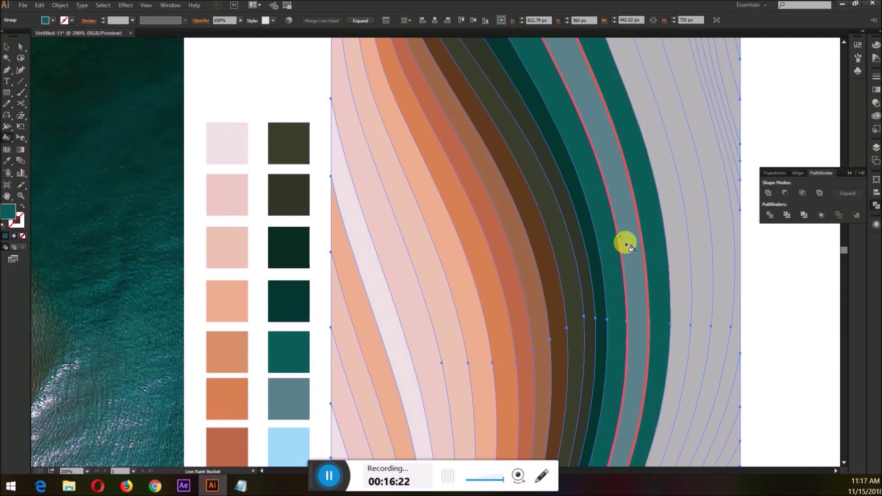
key(ctrl+z)
click(593, 224)
click(650, 203)
click(612, 205)
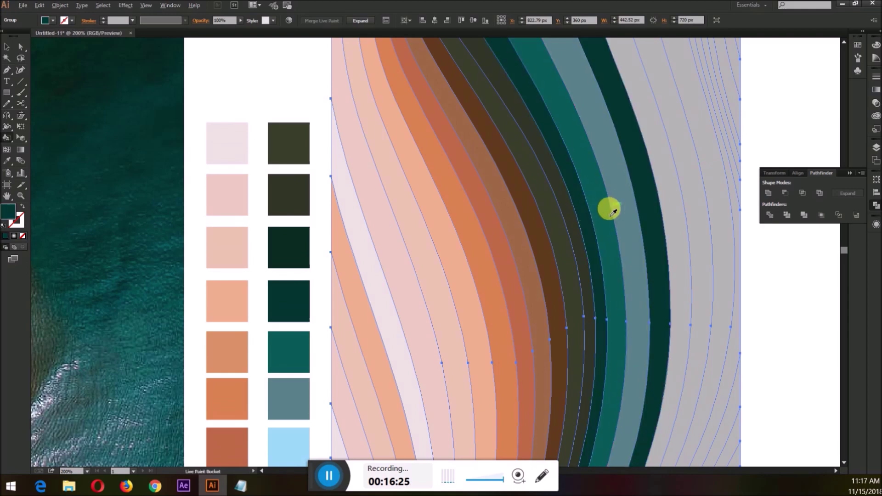
click(667, 198)
alt+click(630, 203)
click(693, 204)
Step: Fill the remaining lower-right bands with blue-grey, dark teal, teal, blue-grey and dark teal, and deselect the artwork
scroll(693, 204, down, 2)
scroll(710, 227, up, 4)
scroll(689, 191, down, 1)
scroll(714, 298, up, 1)
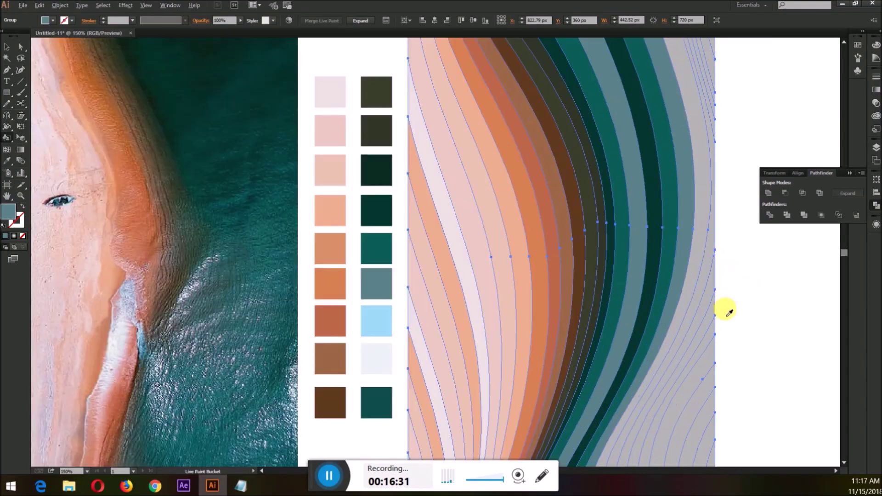
scroll(571, 304, up, 1)
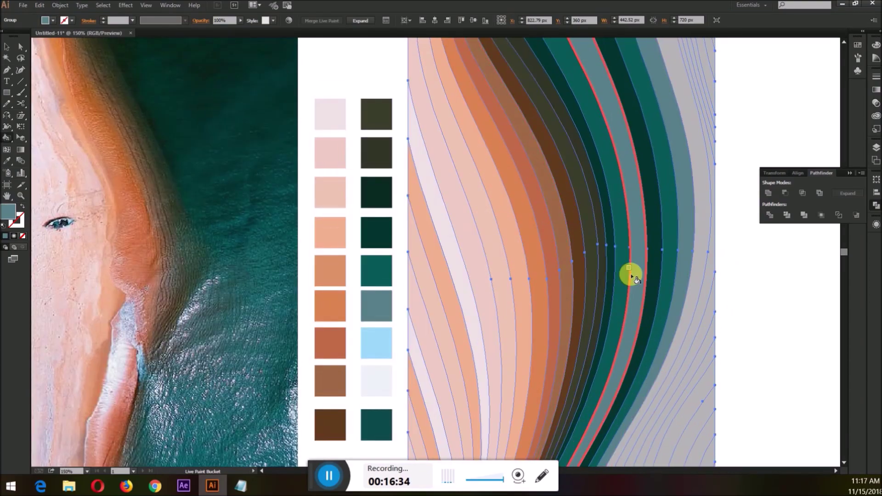
scroll(699, 118, up, 1)
scroll(680, 175, up, 1)
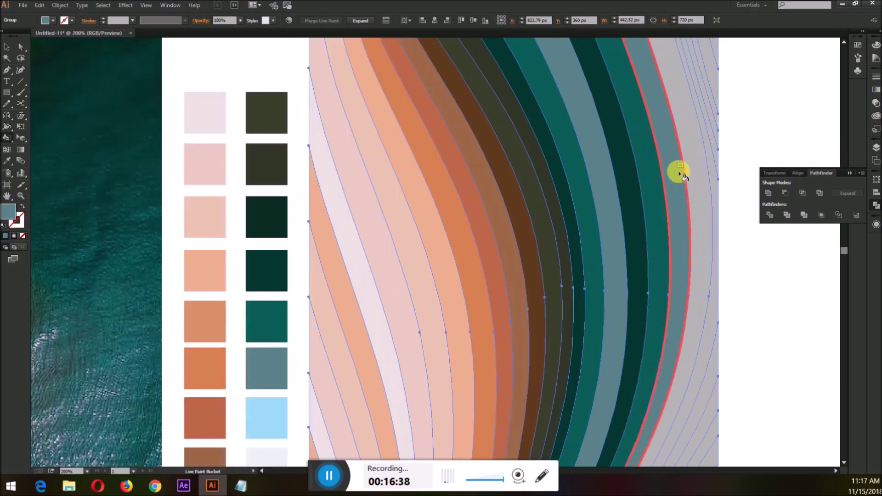
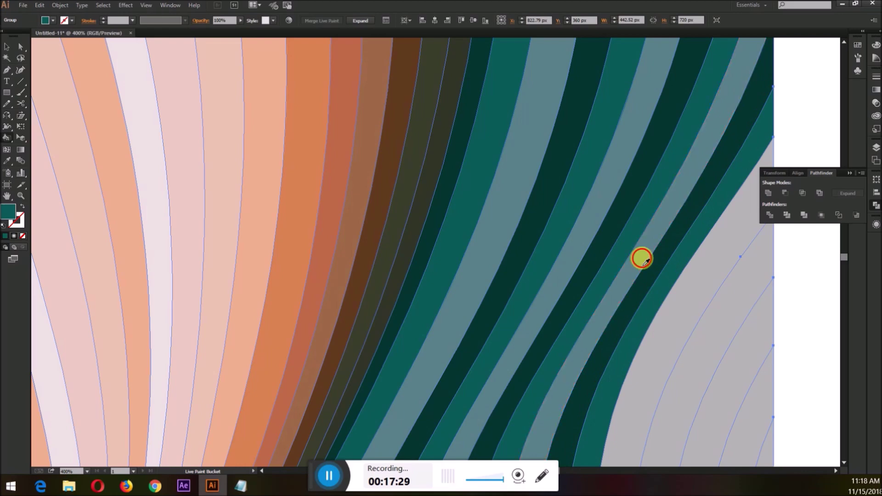
click(683, 277)
alt+click(649, 276)
click(724, 313)
alt+click(665, 287)
click(747, 342)
alt+click(696, 312)
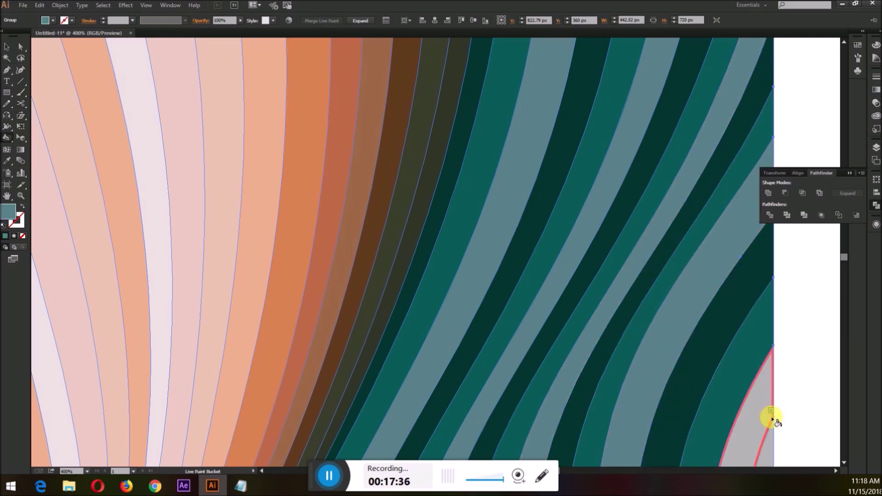
click(755, 413)
alt+click(708, 384)
click(771, 441)
scroll(748, 368, down, 4)
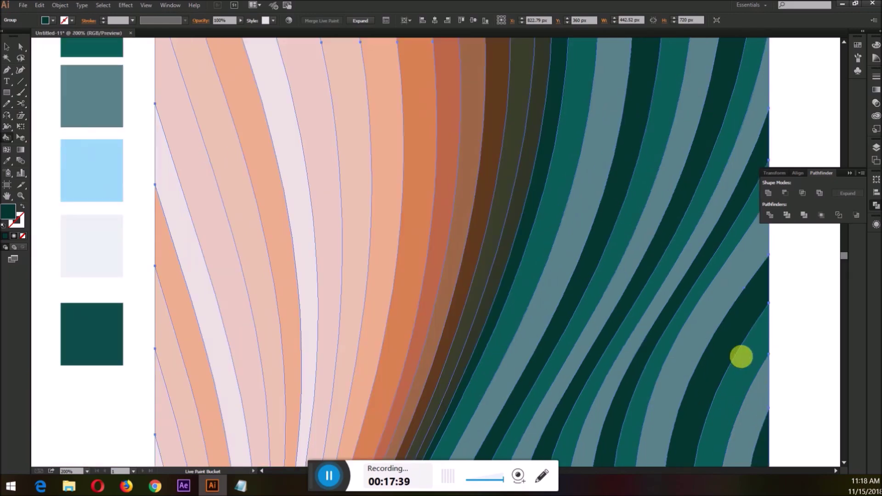
key(v)
click(777, 334)
Step: Examine the fully painted band artwork beside the beach photo, with and without its outlines highlighted
scroll(766, 332, right, 2)
scroll(766, 332, right, 1)
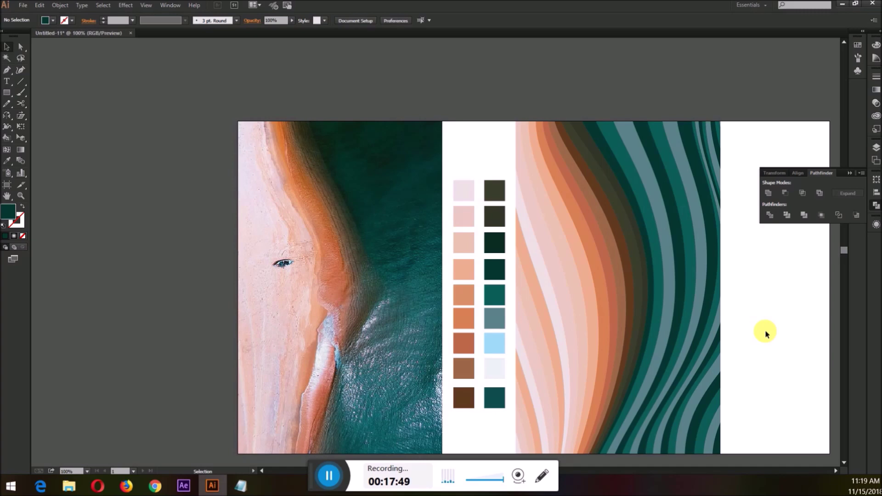
scroll(744, 326, down, 1)
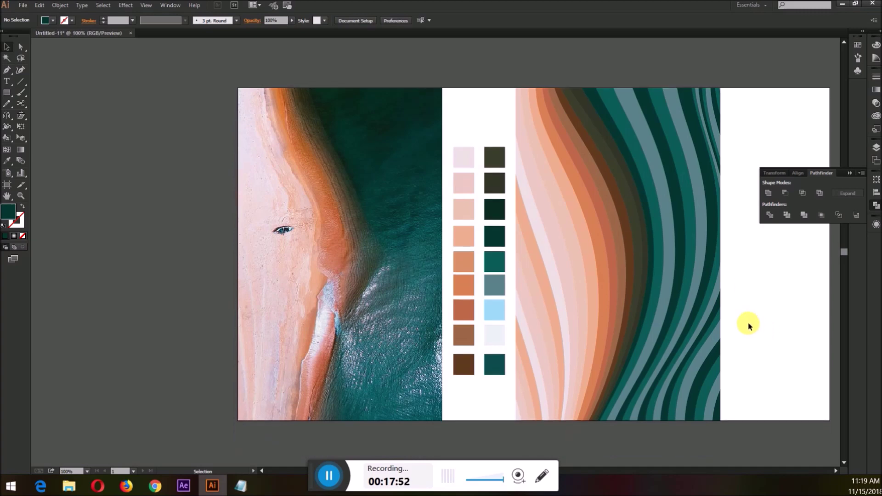
scroll(748, 326, right, 2)
click(695, 303)
click(720, 324)
scroll(710, 328, up, 1)
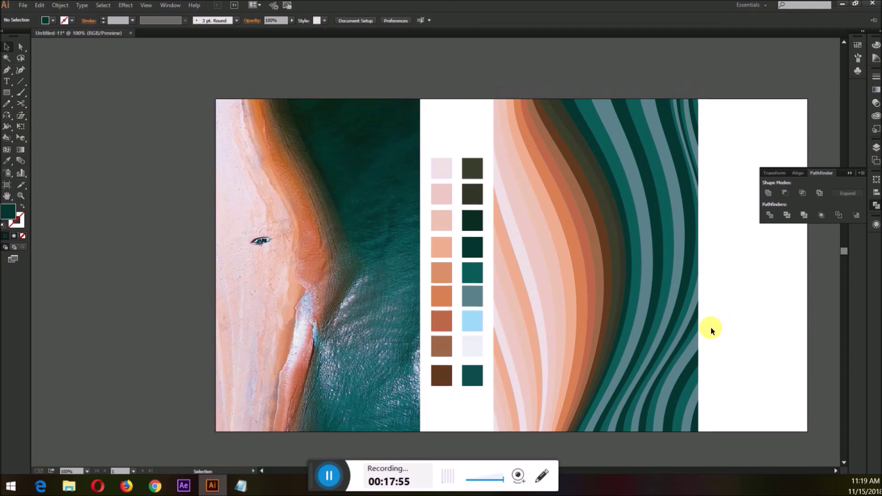
scroll(710, 327, up, 1)
scroll(710, 327, right, 2)
click(643, 388)
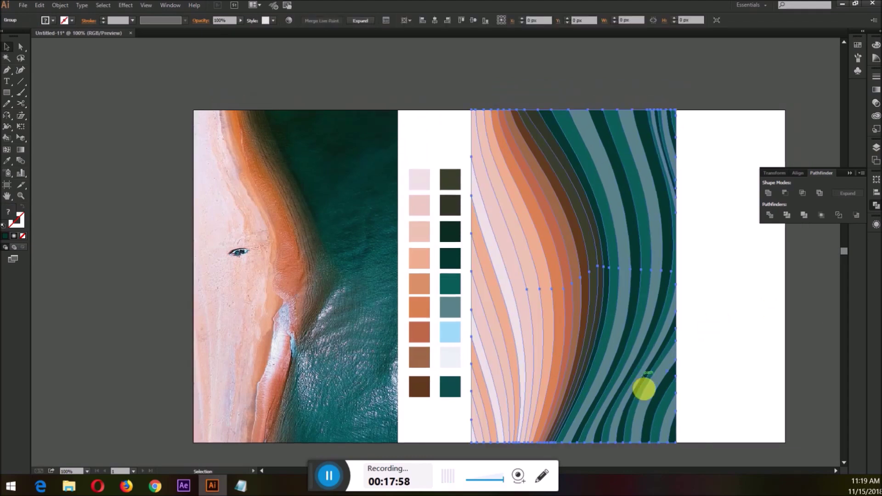
click(712, 349)
scroll(713, 349, right, 2)
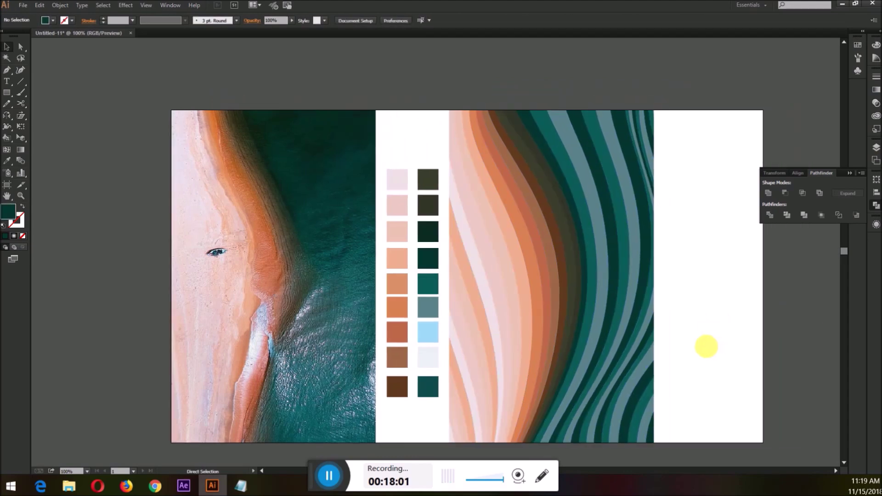
scroll(679, 346, up, 1)
scroll(655, 327, down, 2)
click(627, 316)
click(707, 315)
Step: Select the painted band group, open the Blend tool's options and accept them
click(650, 309)
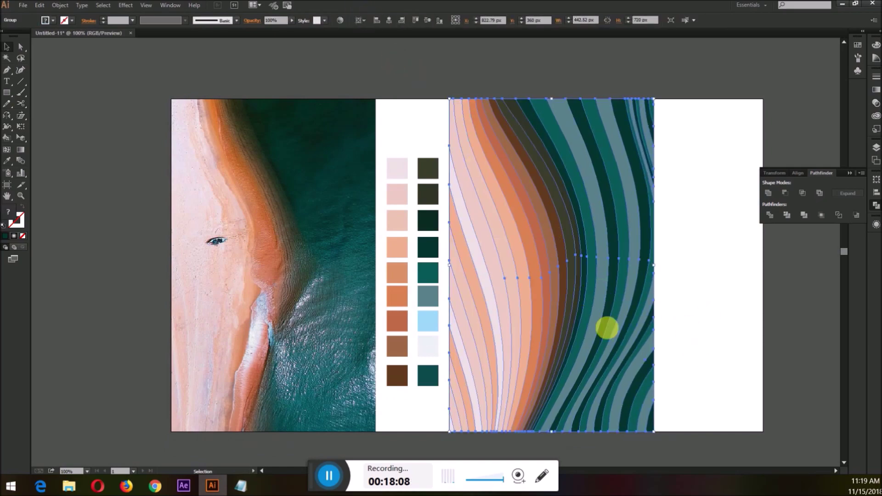
scroll(597, 331, down, 1)
scroll(523, 356, up, 2)
scroll(557, 383, down, 1)
scroll(576, 373, up, 1)
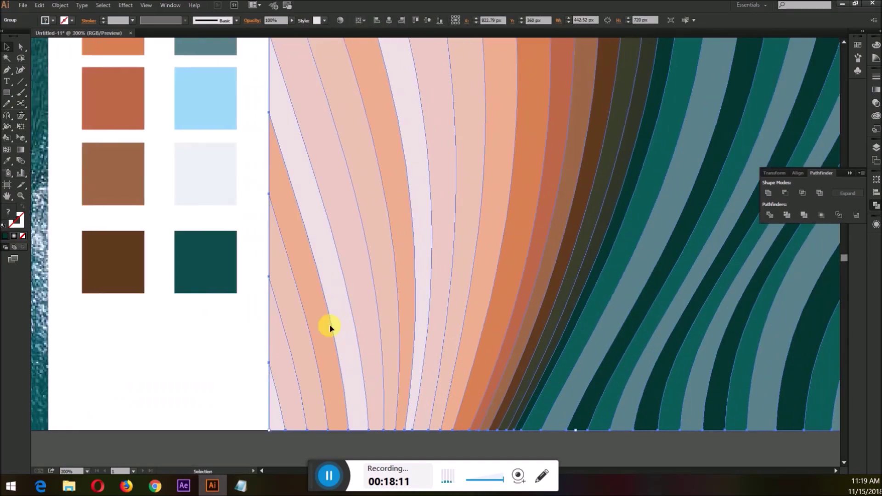
double_click(18, 164)
key(Return)
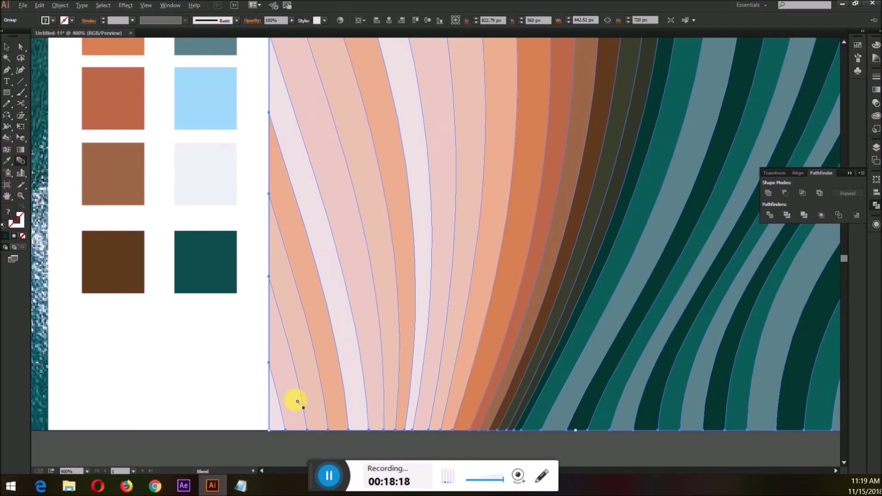
Step: Blend neighbouring pale pink, pink and peach bands one after another, from the artwork's outer edge to the light peach band
scroll(298, 402, up, 1)
scroll(338, 358, up, 1)
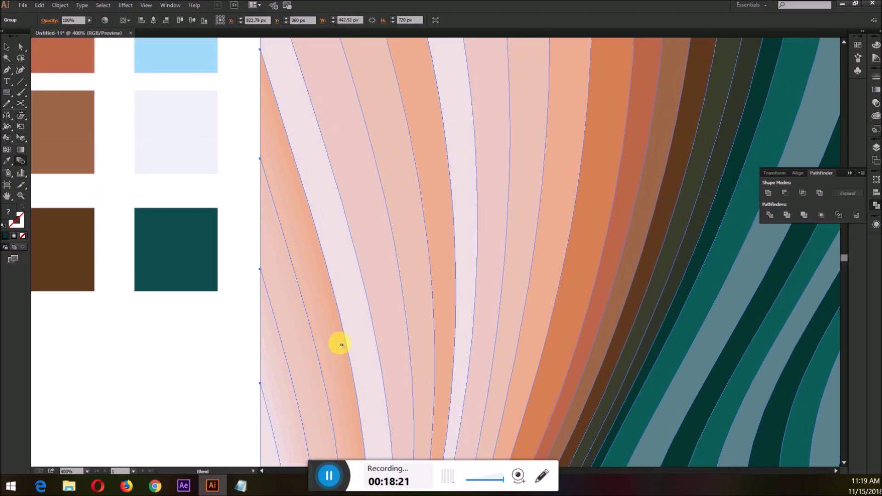
scroll(366, 318, right, 1)
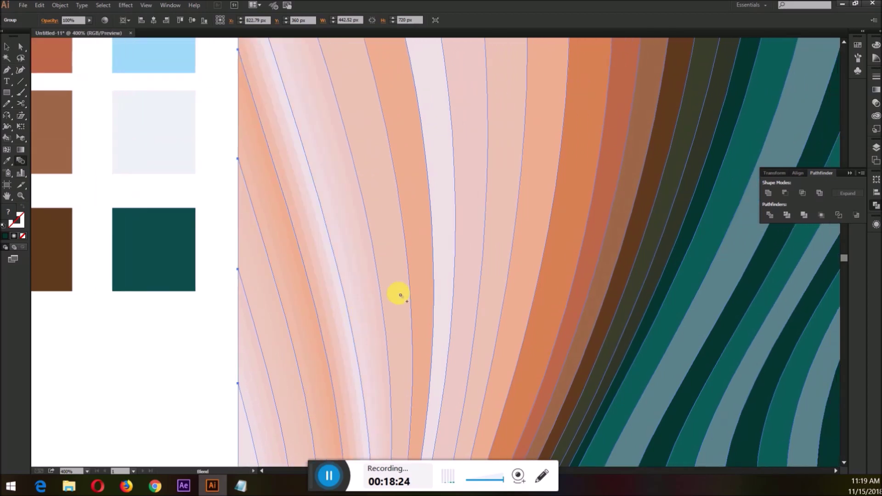
click(423, 286)
click(448, 283)
click(464, 264)
click(497, 262)
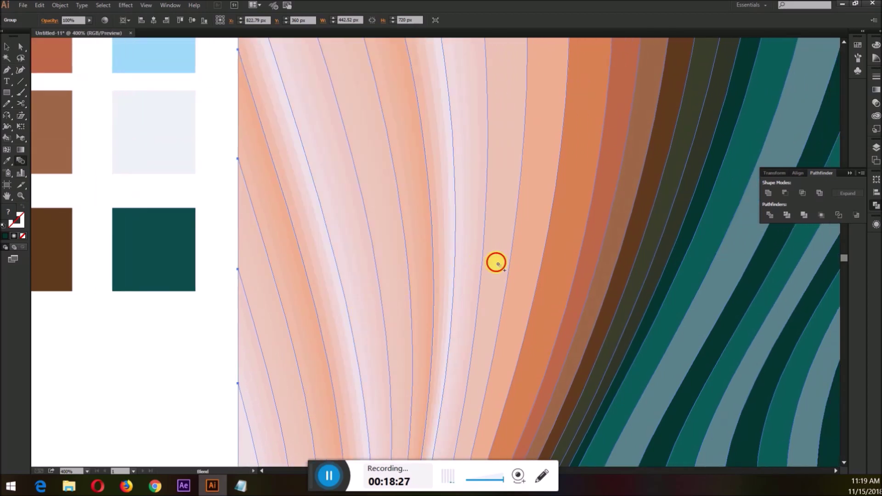
scroll(516, 270, up, 1)
Step: Undo the last band blend, and blend the peach-orange, orange, terracotta and medium brown bands into each other
key(ctrl+z)
key(v)
scroll(496, 270, up, 1)
key(w)
click(541, 242)
scroll(566, 246, up, 2)
click(584, 238)
click(612, 229)
scroll(621, 232, up, 2)
scroll(621, 232, right, 1)
key(v)
scroll(634, 232, up, 3)
scroll(634, 232, right, 1)
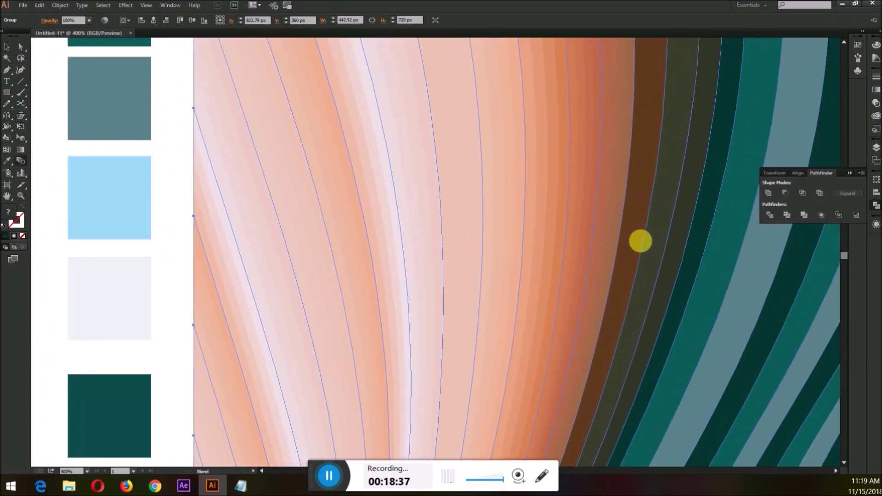
Step: Blend the dark brown, olive green, dark olive and dark teal bands in sequence, and deselect the artwork
scroll(531, 244, up, 3)
scroll(531, 244, right, 2)
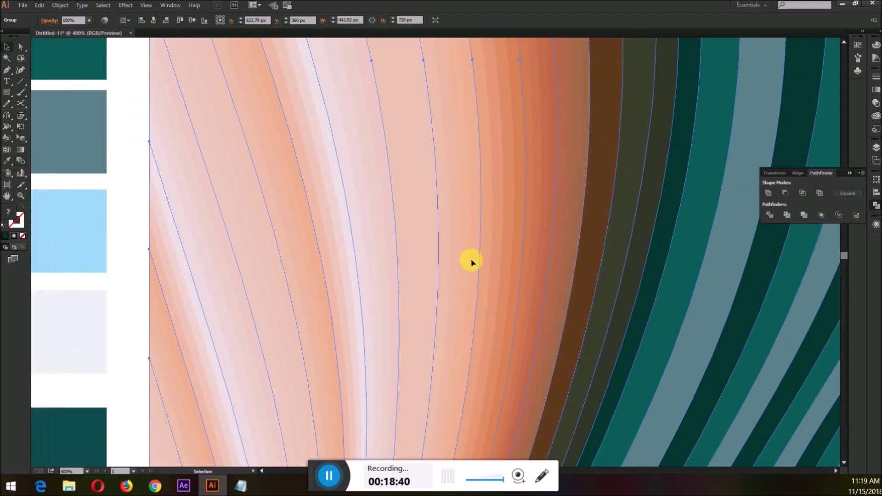
click(124, 236)
key(w)
click(611, 187)
click(636, 187)
click(657, 186)
click(672, 183)
scroll(710, 194, up, 3)
scroll(710, 195, right, 5)
key(v)
click(603, 205)
scroll(756, 252, right, 1)
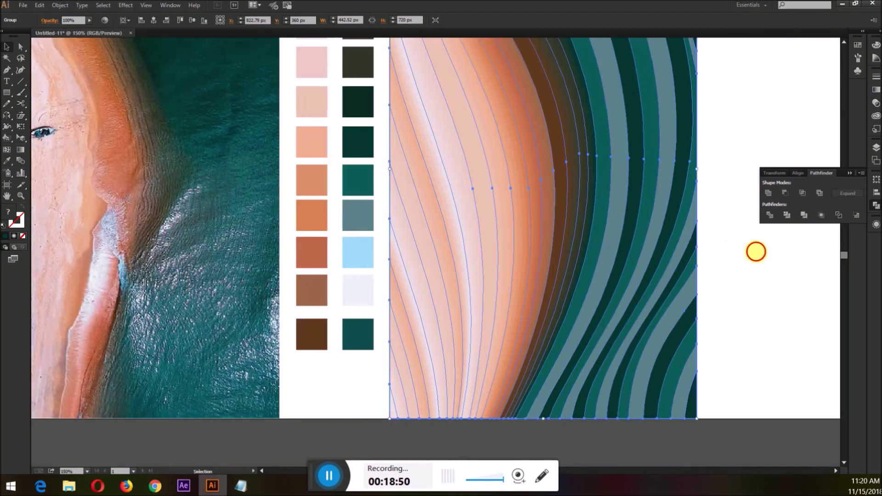
click(757, 252)
scroll(658, 174, up, 2)
key(w)
scroll(626, 185, up, 1)
click(585, 210)
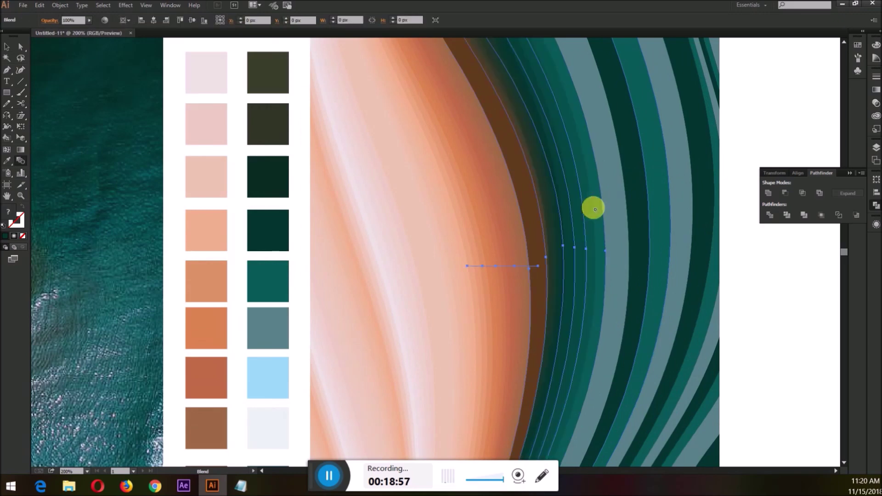
key(ctrl+z)
Step: Reselect the artwork and blend the teal, blue-grey and dark teal bands in sequence towards its outer edge, and deselect it
key(v)
click(600, 206)
key(w)
click(599, 205)
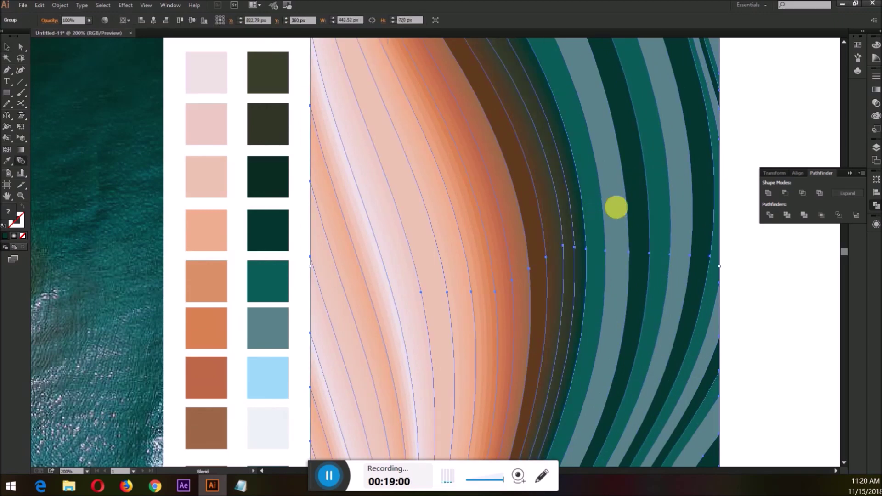
click(615, 207)
click(639, 207)
click(659, 207)
click(683, 208)
key(v)
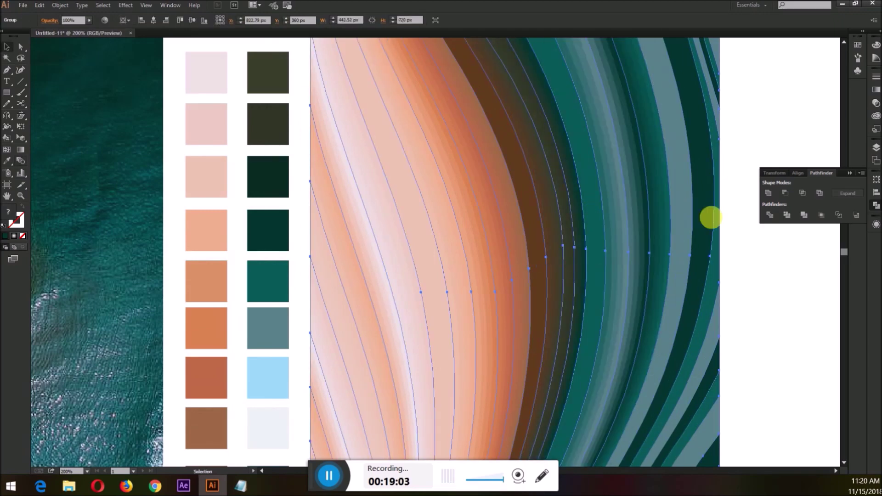
key(ctrl+shift+a)
click(711, 240)
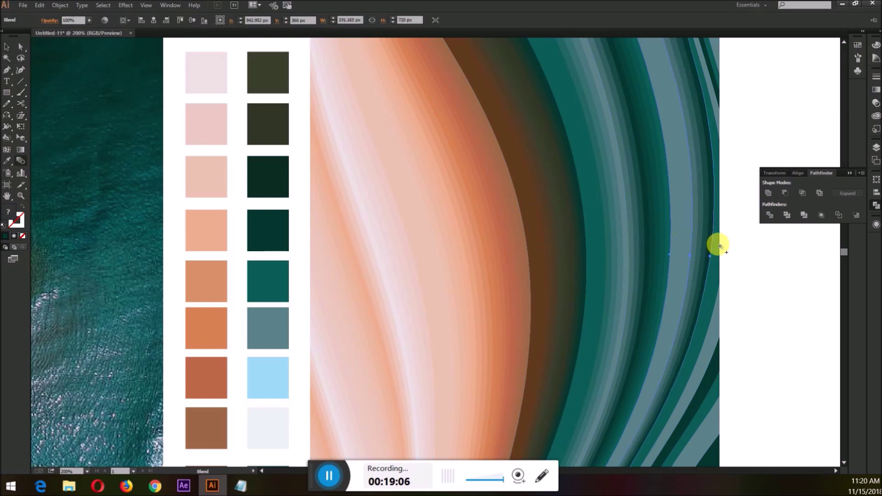
click(750, 252)
scroll(750, 253, down, 3)
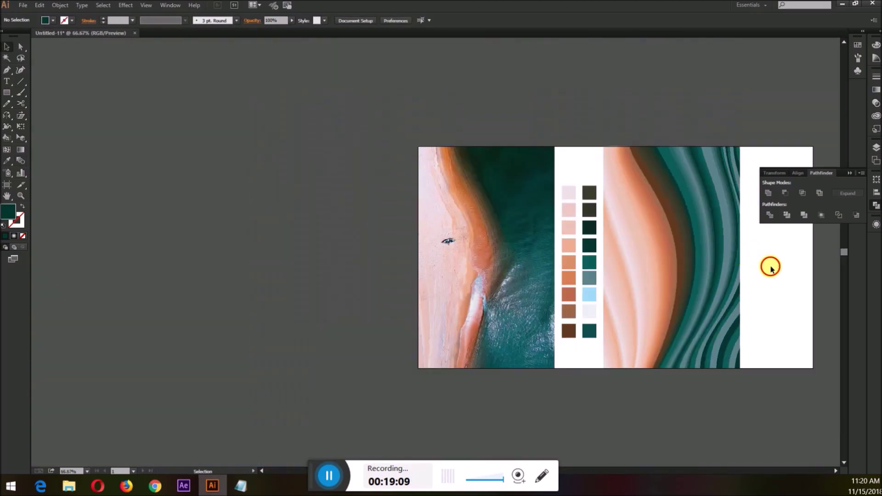
scroll(771, 267, right, 2)
scroll(636, 246, up, 2)
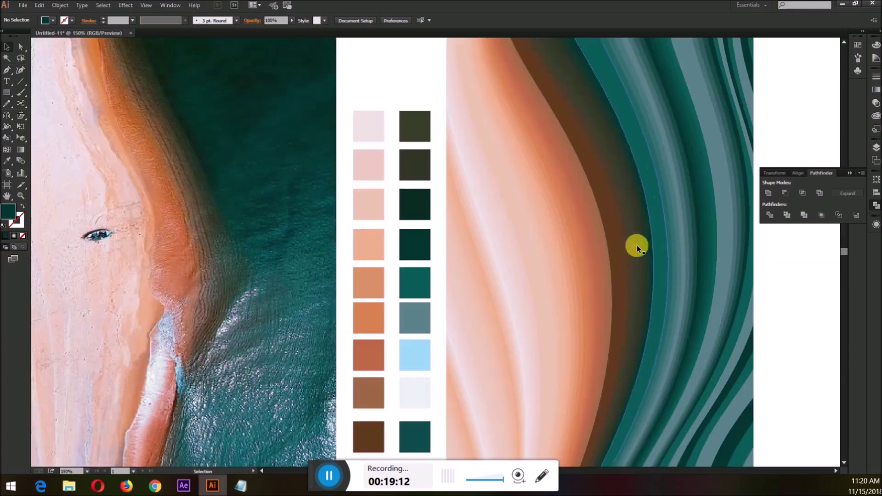
scroll(781, 263, down, 1)
scroll(734, 289, right, 1)
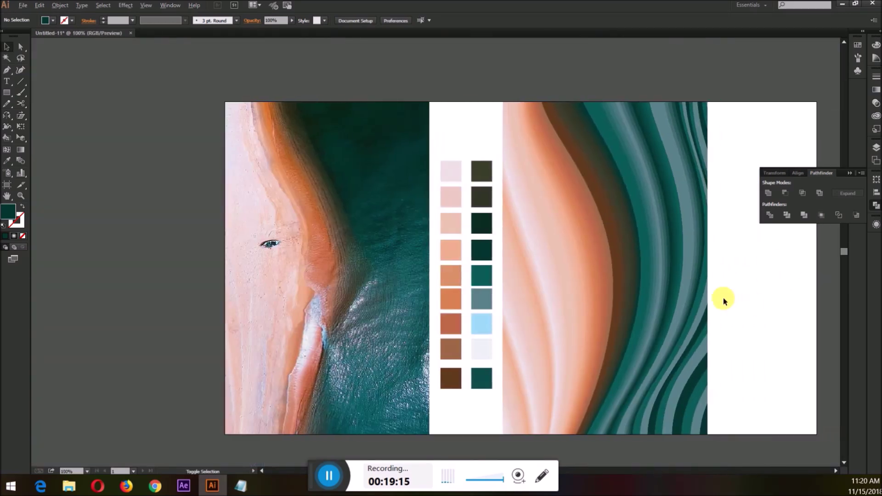
scroll(718, 289, up, 2)
scroll(718, 288, down, 1)
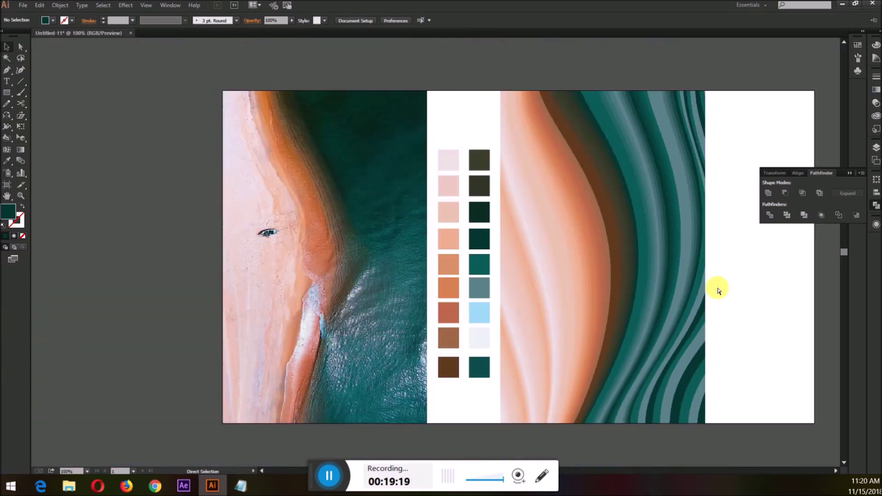
scroll(731, 285, right, 1)
click(608, 269)
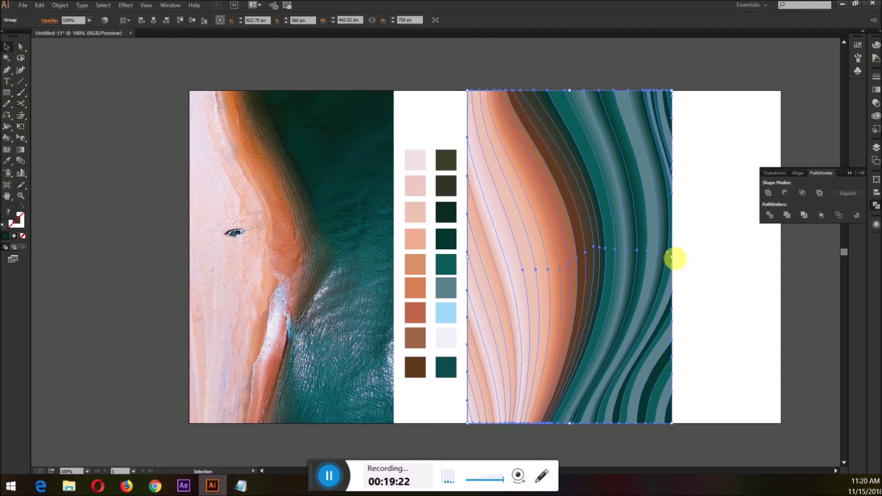
click(680, 227)
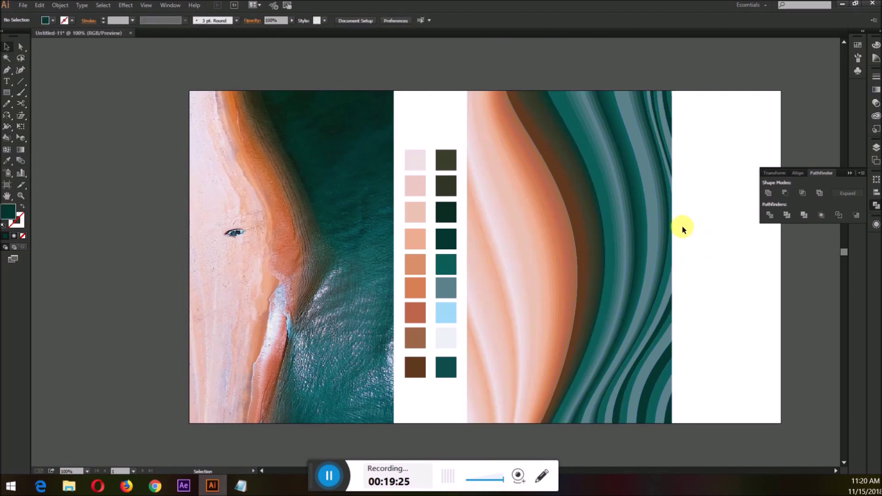
Step: Delete the two columns of colour swatches between the photo and the wavy artwork
scroll(679, 227, right, 1)
drag(436, 148, 385, 406)
key(Delete)
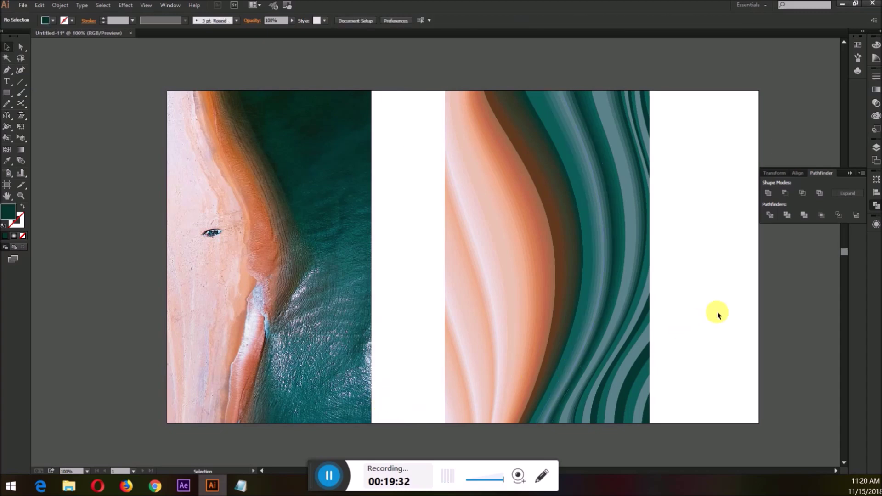
drag(704, 287, 643, 347)
click(705, 328)
click(615, 275)
click(705, 274)
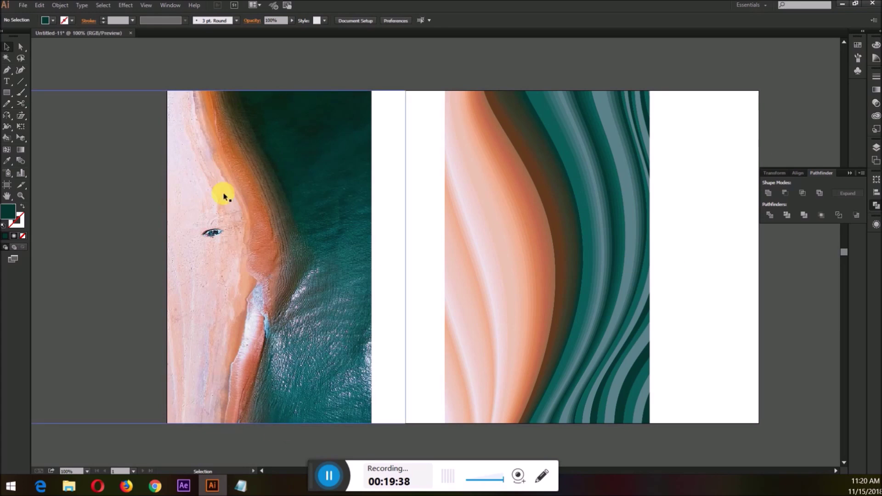
Step: Draw a 442.52 by 720 px rectangle exactly covering the wavy artwork and fill it with a white-to-black radial gradient
drag(449, 91, 650, 423)
scroll(643, 306, right, 1)
key(v)
click(573, 255)
click(876, 96)
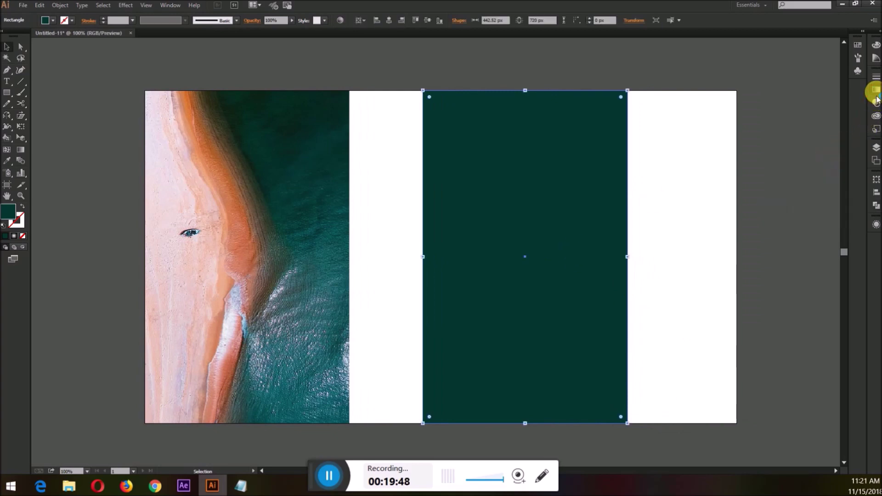
click(805, 134)
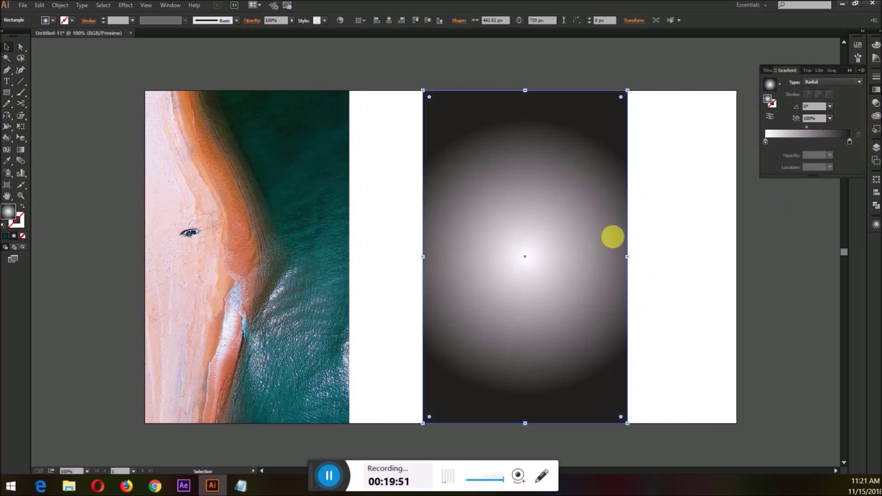
Step: Stretch the radial gradient from the rectangle's centre to just below its lower edge
key(g)
drag(524, 253, 528, 439)
key(v)
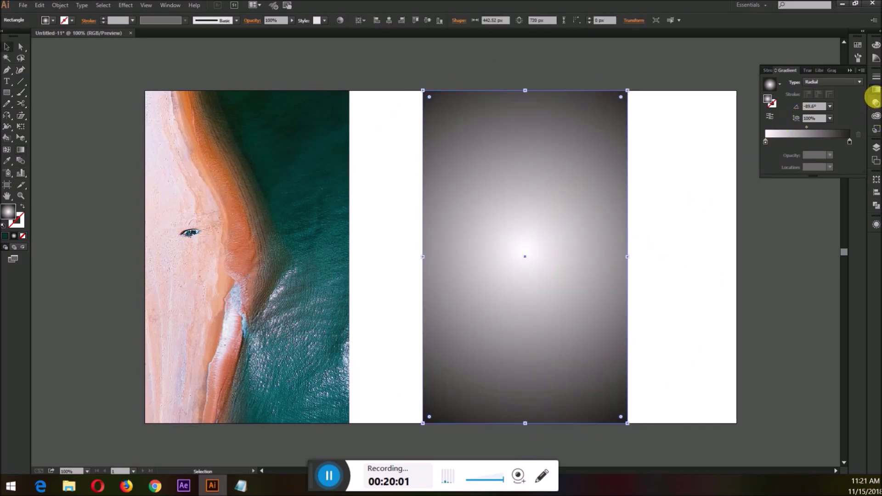
Step: Try the Darken blend mode on the gradient rectangle, and set it to Multiply at 30% opacity
click(876, 103)
click(776, 81)
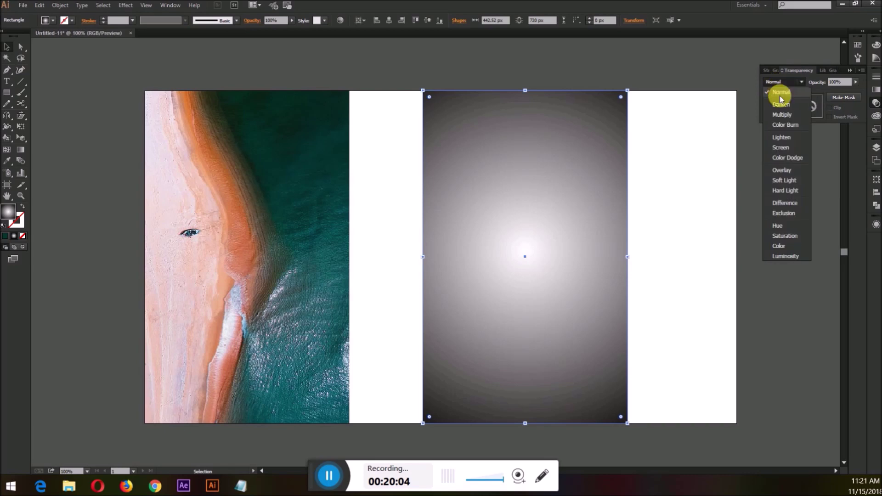
click(781, 105)
click(783, 82)
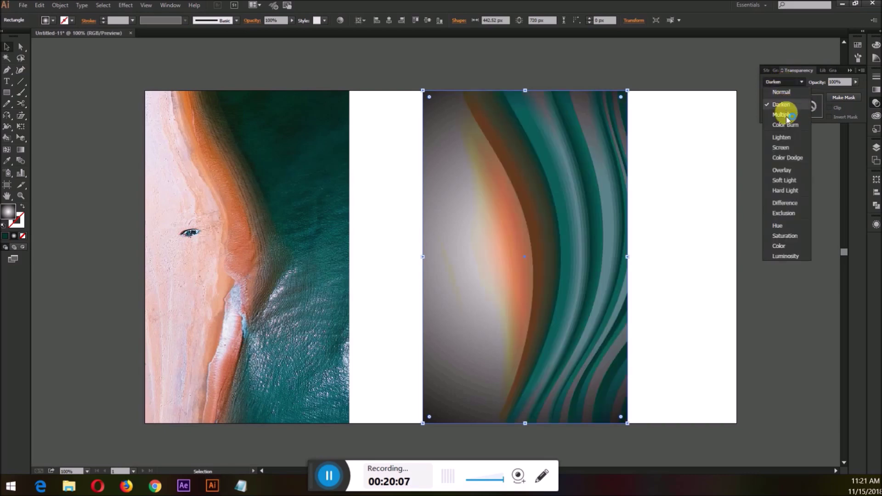
click(781, 114)
click(841, 82)
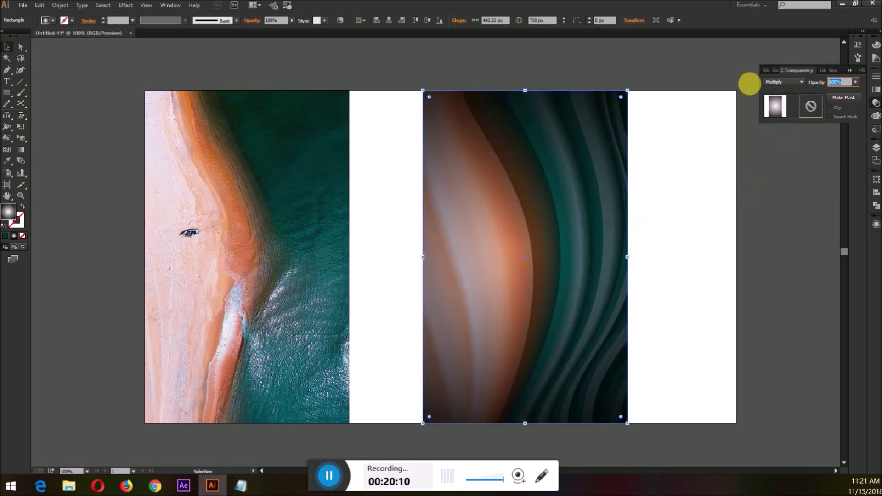
key(Return)
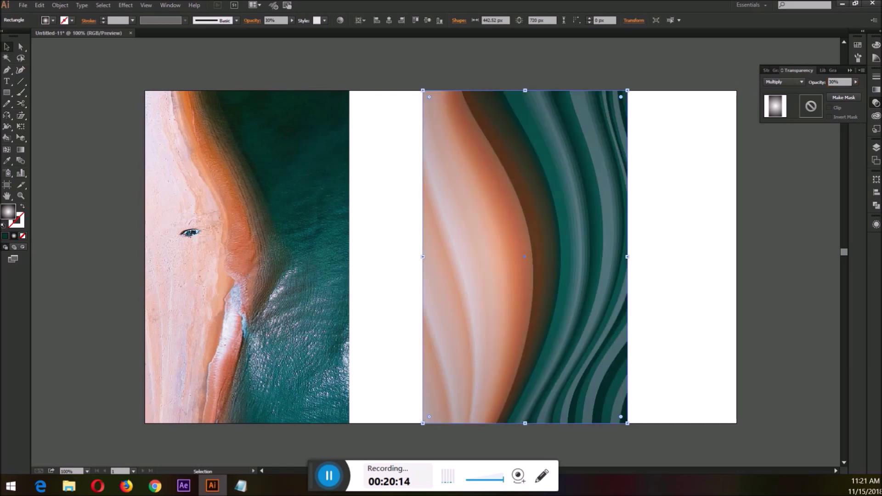
click(788, 229)
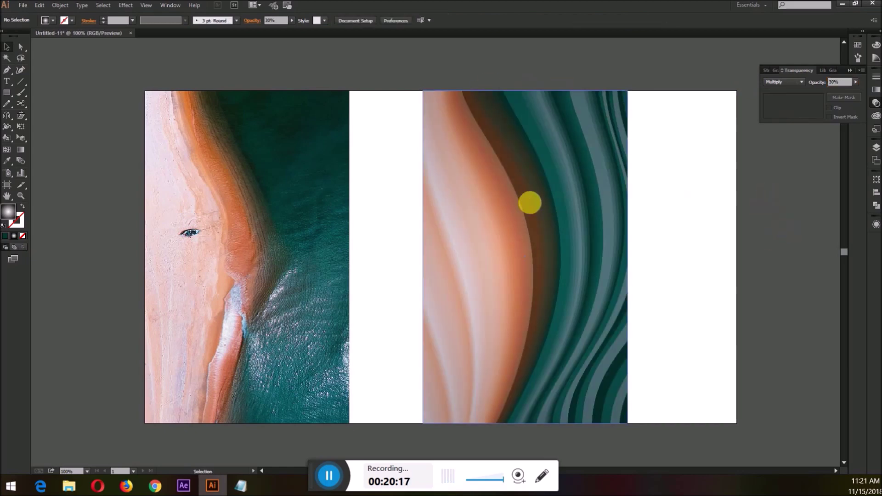
Step: Change the gradient rectangle's blend mode to Overlay and deselect it
click(551, 193)
click(800, 82)
click(786, 169)
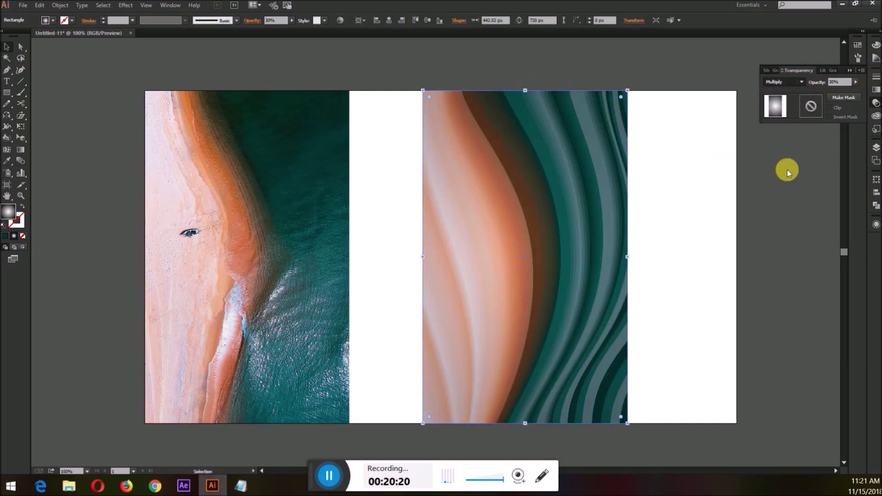
click(731, 211)
scroll(729, 218, left, 2)
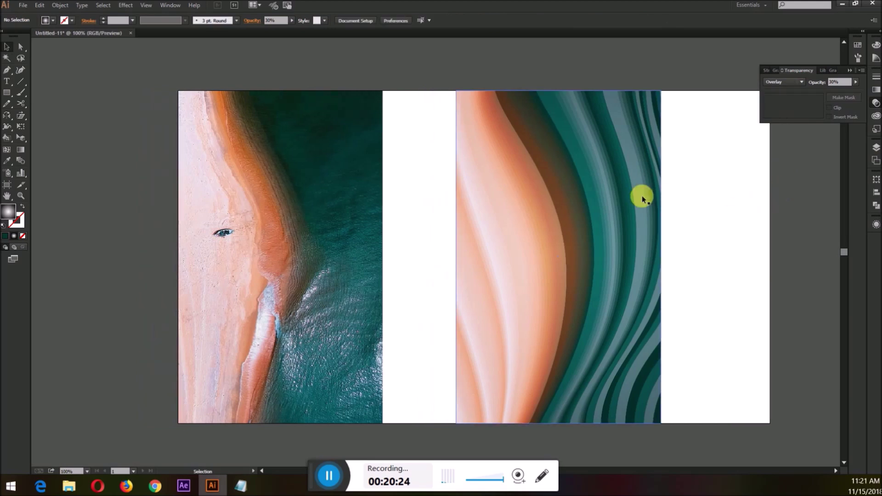
Step: Examine the overlaid wavy artwork up close and beside the beach photo
scroll(738, 221, left, 1)
scroll(732, 221, right, 3)
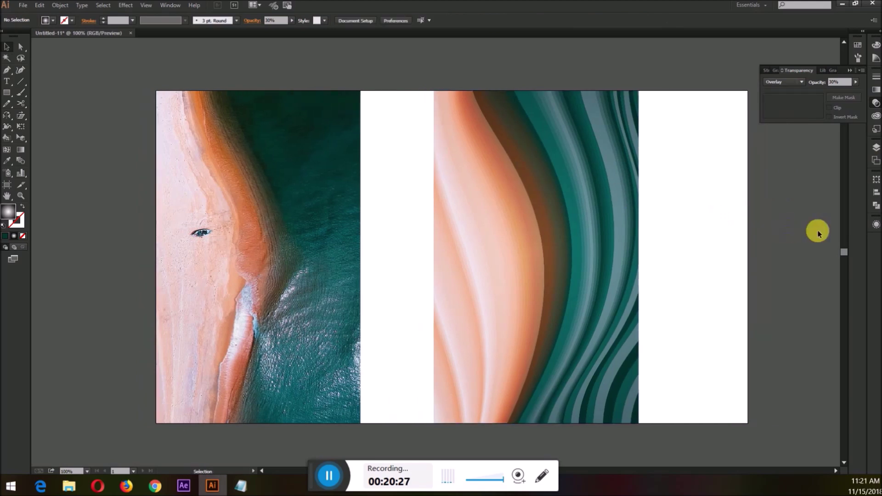
scroll(588, 240, up, 1)
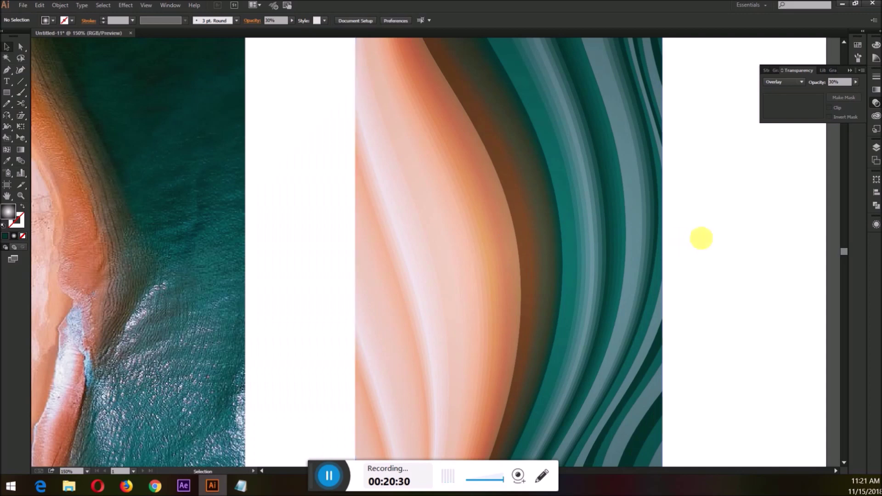
scroll(698, 236, down, 1)
click(632, 236)
click(797, 241)
scroll(745, 238, up, 1)
scroll(744, 238, right, 2)
Step: Move the dark stop of the rectangle's radial gradient to location 83.33%, and deselect the rectangle
click(616, 228)
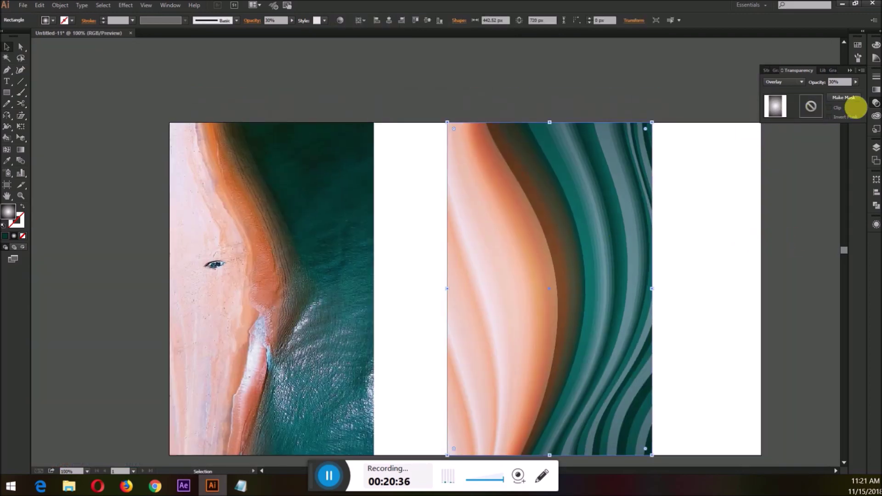
click(875, 91)
mouse_move(840, 143)
mouse_down()
mouse_move(849, 171)
mouse_move(841, 148)
mouse_move(831, 147)
mouse_up()
click(731, 225)
key(ctrl+0)
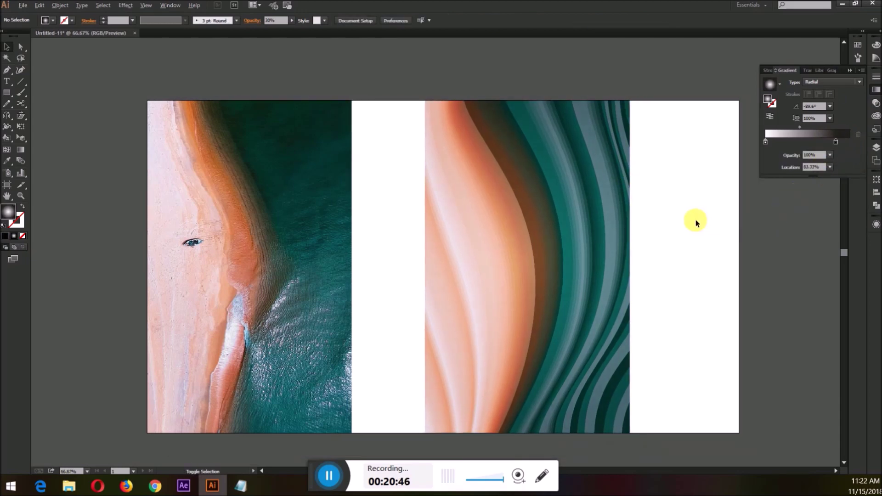
alt+scroll(695, 223, down, 1)
alt+scroll(694, 228, up, 1)
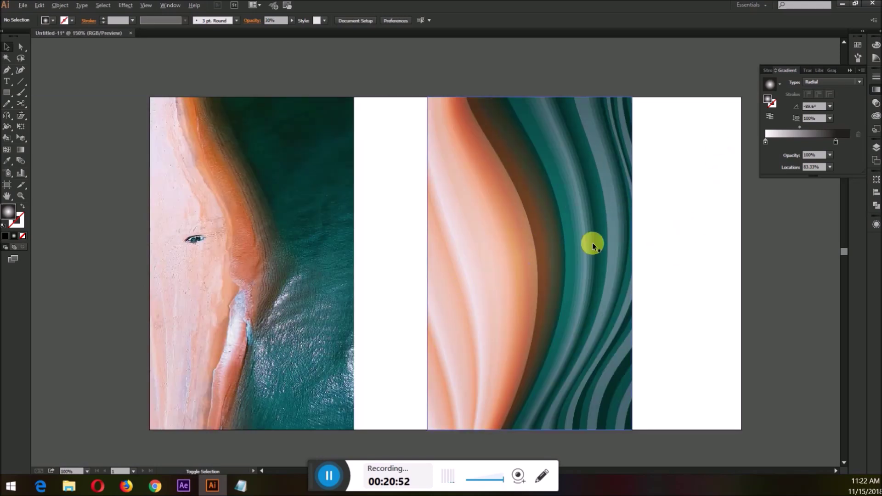
alt+scroll(592, 243, up, 2)
ctrl+scroll(211, 233, up, 6)
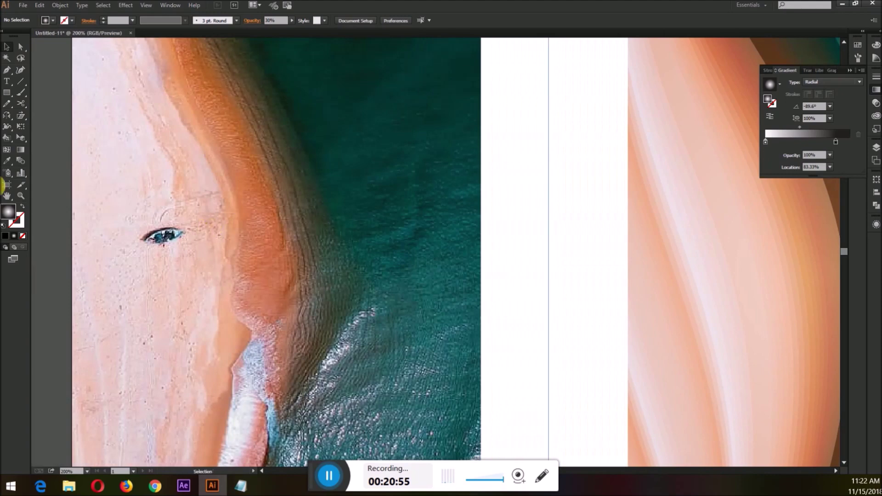
Step: Draw a circle about 41 px wide between the photo and the artwork, and convert its two side anchor points to corners
click(12, 94)
drag(13, 97, 46, 113)
scroll(203, 206, down, 2)
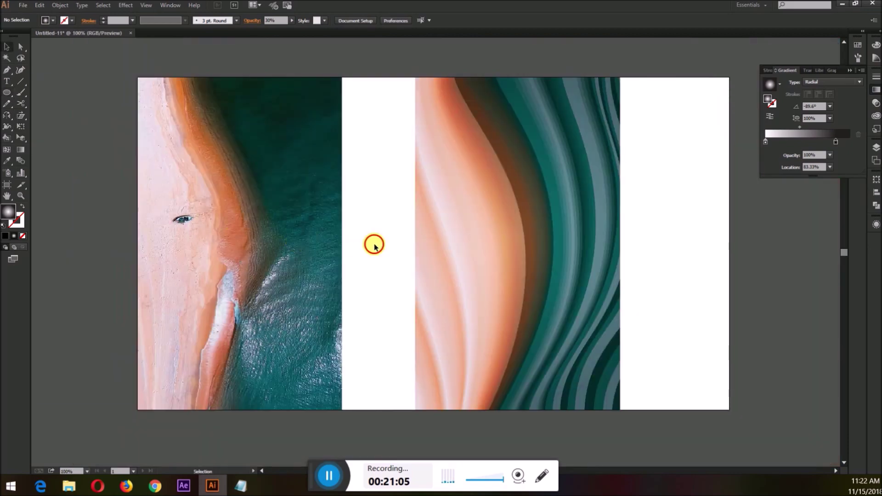
key(v)
drag(666, 118, 394, 396)
click(675, 238)
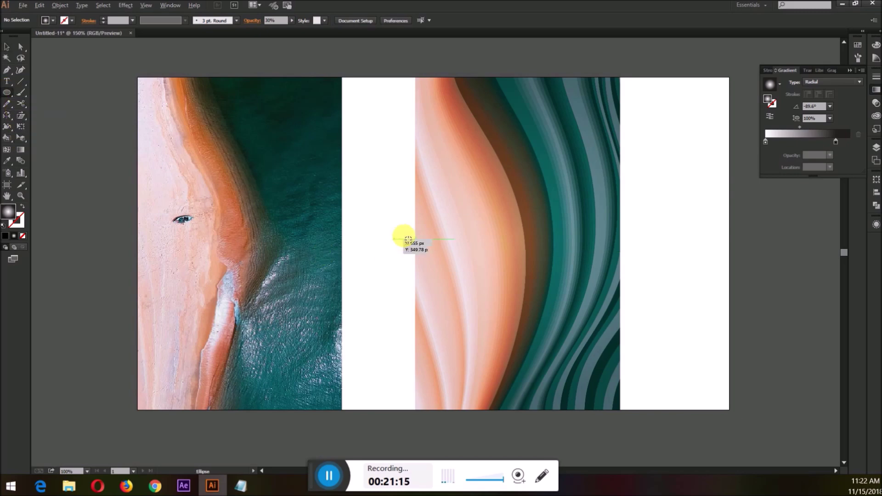
scroll(397, 228, up, 3)
key(a)
click(374, 279)
mouse_move(363, 221)
mouse_down()
mouse_move(388, 250)
mouse_move(422, 239)
mouse_up()
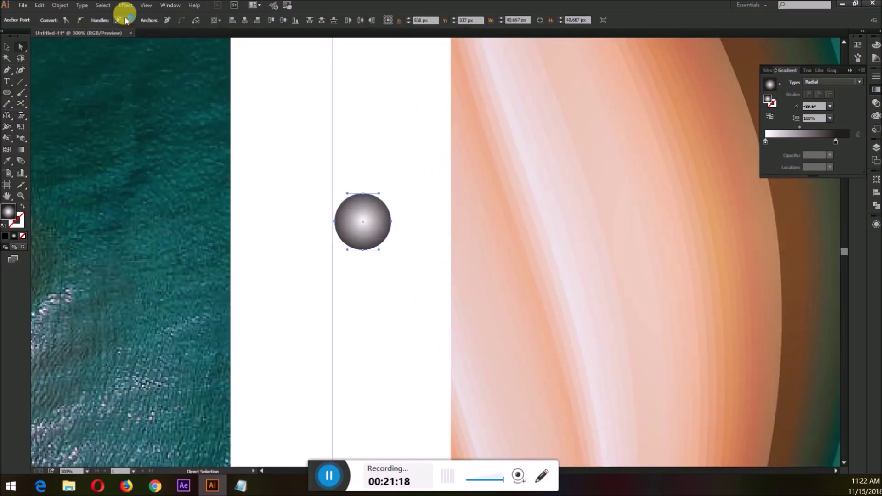
click(66, 19)
key(v)
click(360, 131)
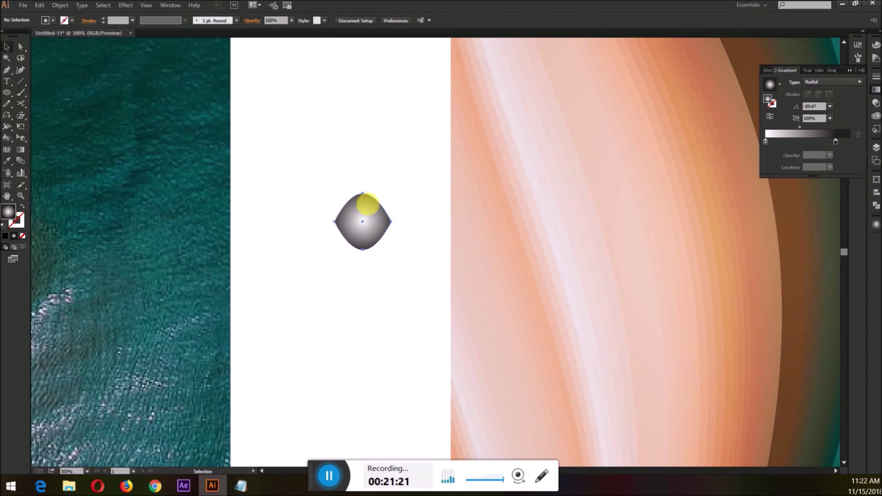
Step: Flatten the pointed circle to about 21 px high, and scale it up proportionally to about 89 px wide
drag(363, 193, 367, 213)
scroll(367, 213, up, 2)
key(v)
click(366, 214)
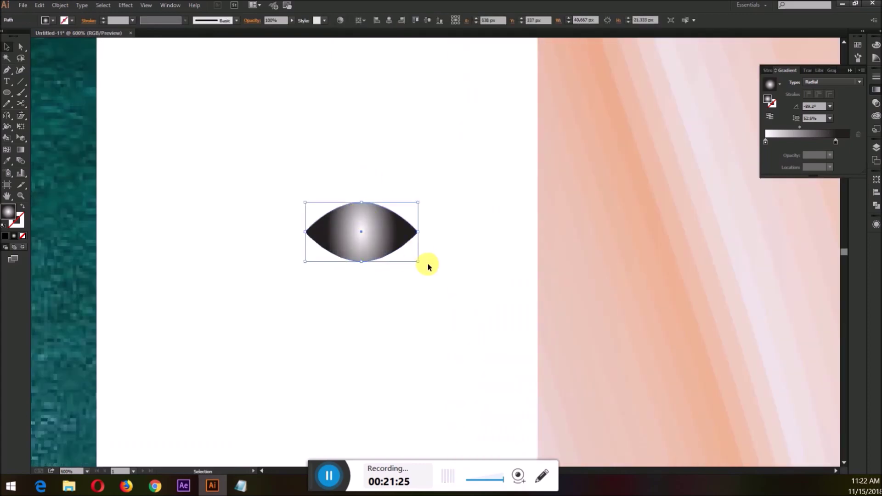
drag(431, 277, 474, 313)
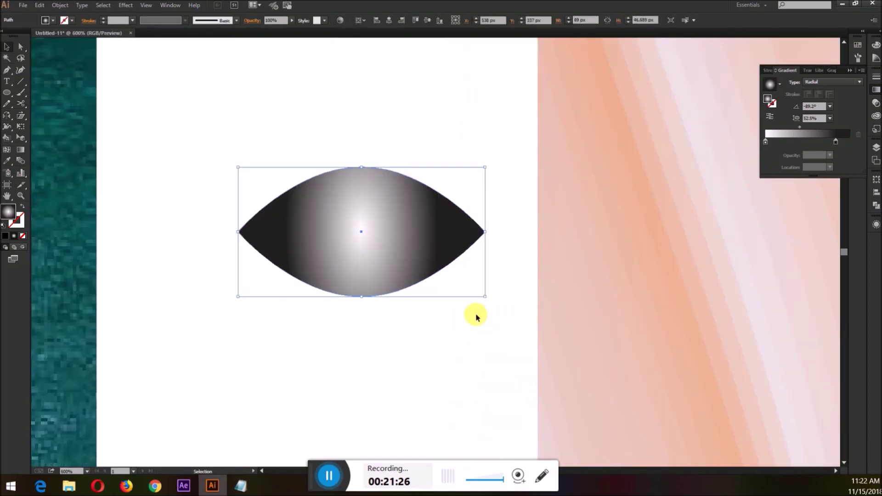
Step: Give the pointed shape a 1 pt black stroke and no fill, and delete the shape
click(103, 20)
click(69, 20)
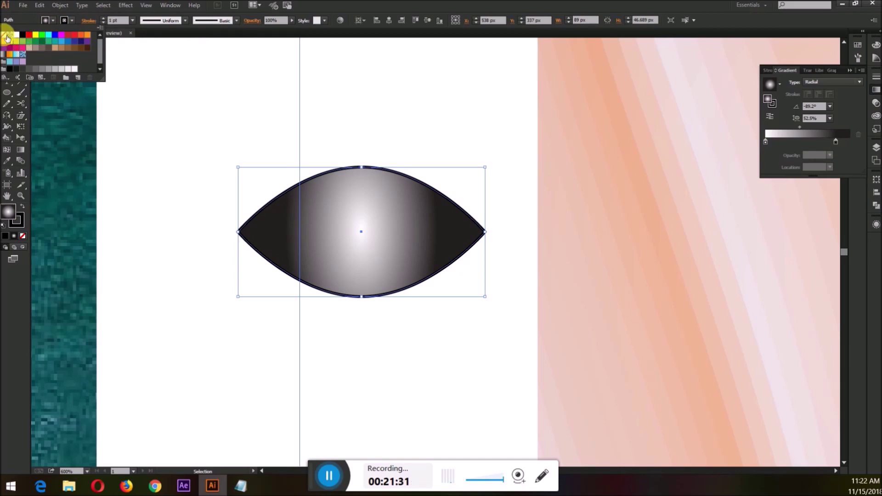
click(6, 38)
key(Delete)
Step: Draw an outlined circle about 58 px wide beside the photo, and convert its two side anchor points to corners
click(6, 92)
drag(315, 235, 346, 297)
key(a)
drag(181, 215, 432, 245)
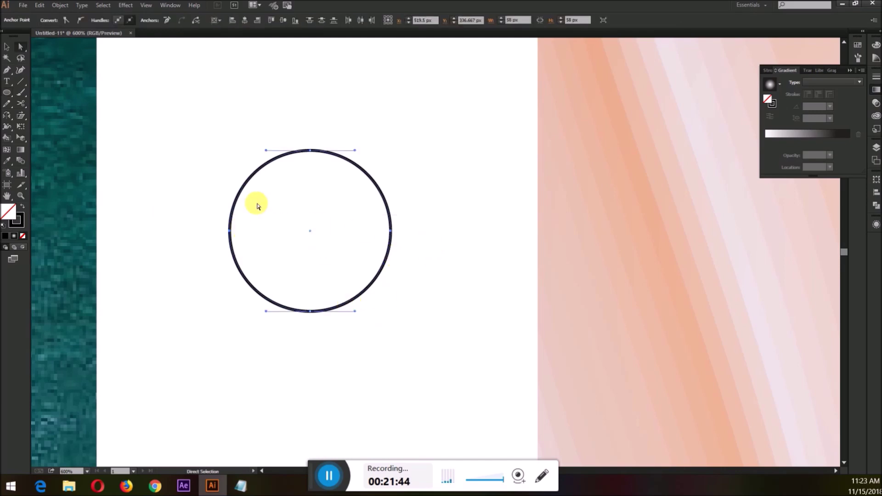
click(66, 21)
click(7, 47)
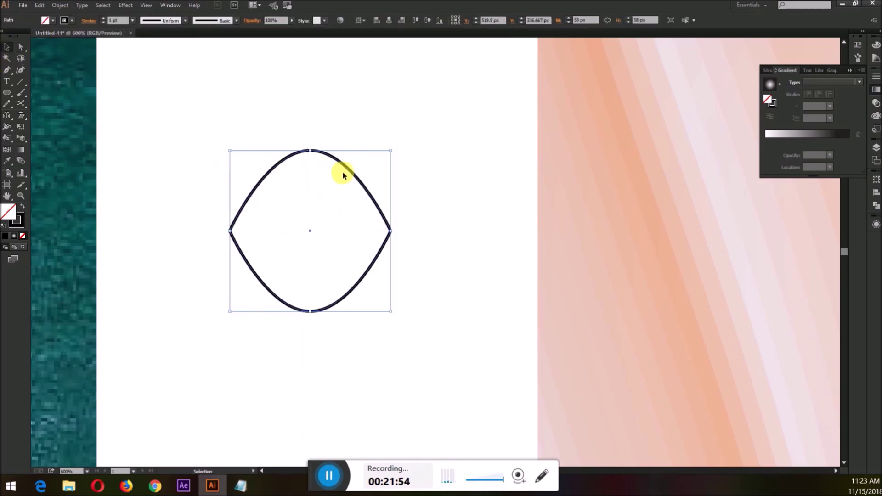
Step: Flatten the pointed outline to about 27 px high, and scale it up proportionally to about 93 px wide
drag(315, 157, 311, 193)
click(274, 276)
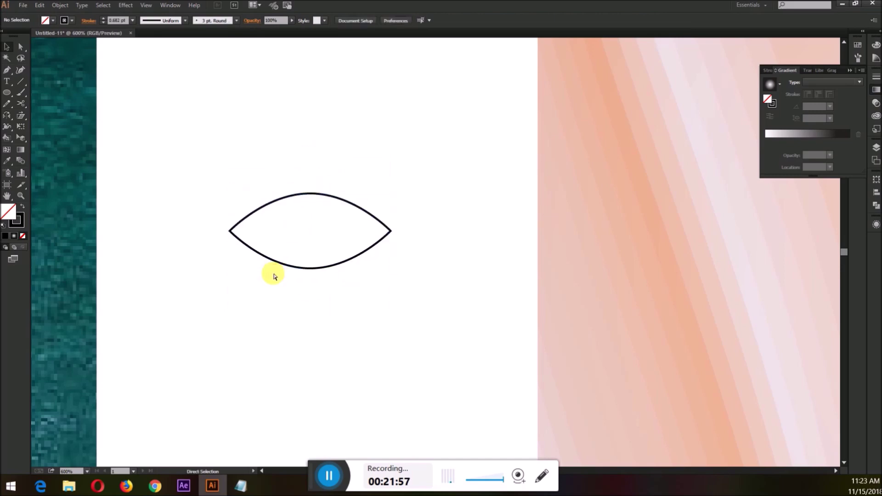
scroll(321, 289, left, 2)
key(ctrl+a)
scroll(432, 281, left, 3)
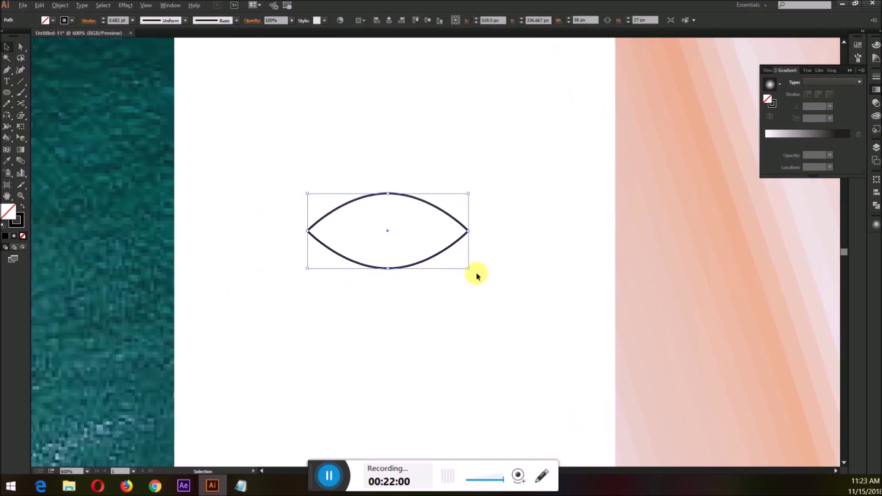
drag(466, 270, 515, 293)
click(420, 309)
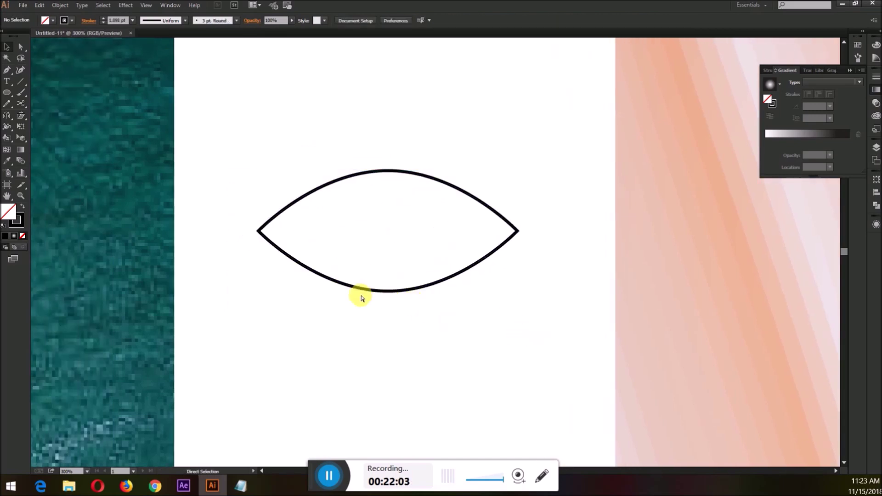
Step: Create an inner parallel outline of the pointed shape with Offset Path at -2 px and miter joins
scroll(355, 295, down, 2)
scroll(355, 295, left, 8)
scroll(462, 262, right, 1)
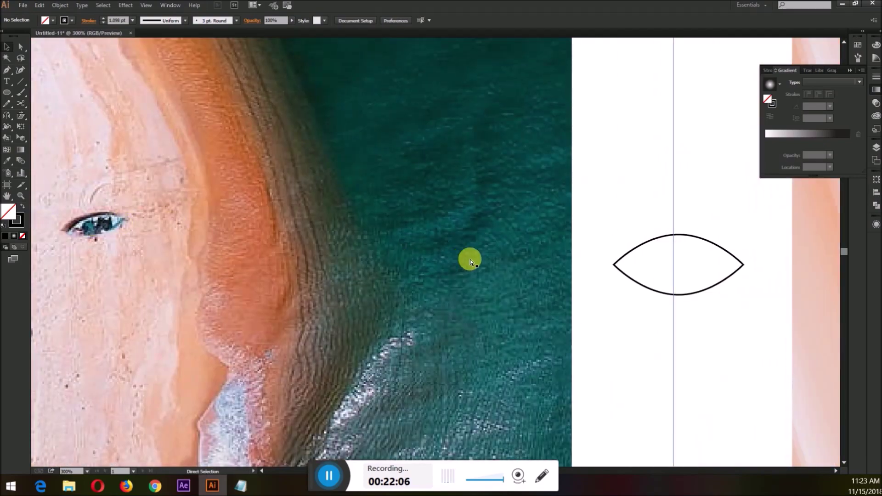
scroll(462, 263, right, 3)
scroll(638, 274, up, 2)
scroll(655, 275, left, 1)
key(ctrl+a)
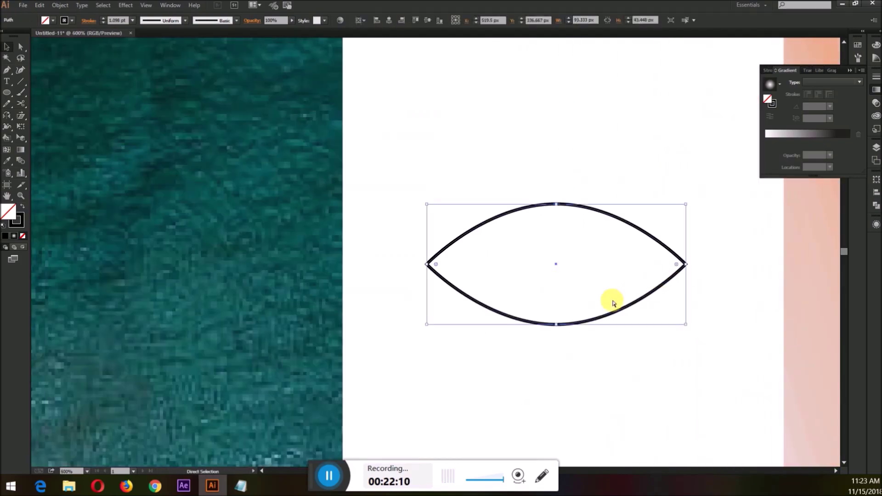
scroll(677, 306, up, 1)
scroll(580, 235, right, 1)
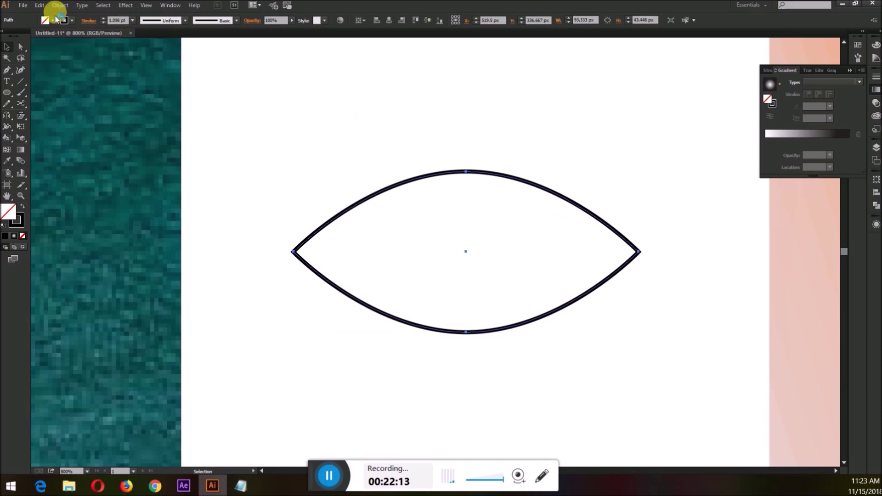
click(60, 5)
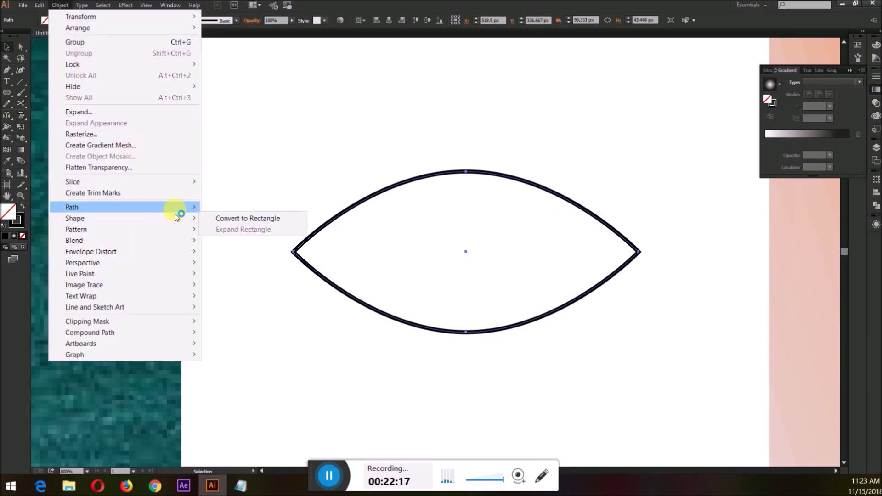
mouse_move(182, 209)
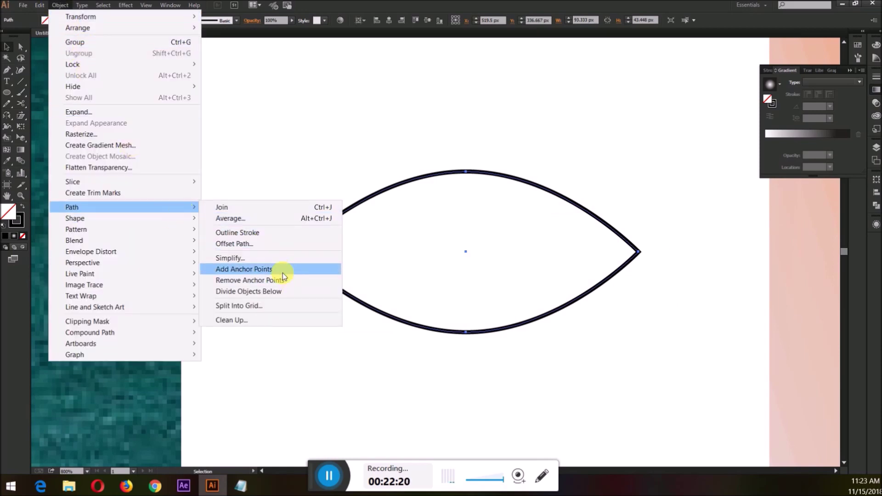
click(253, 246)
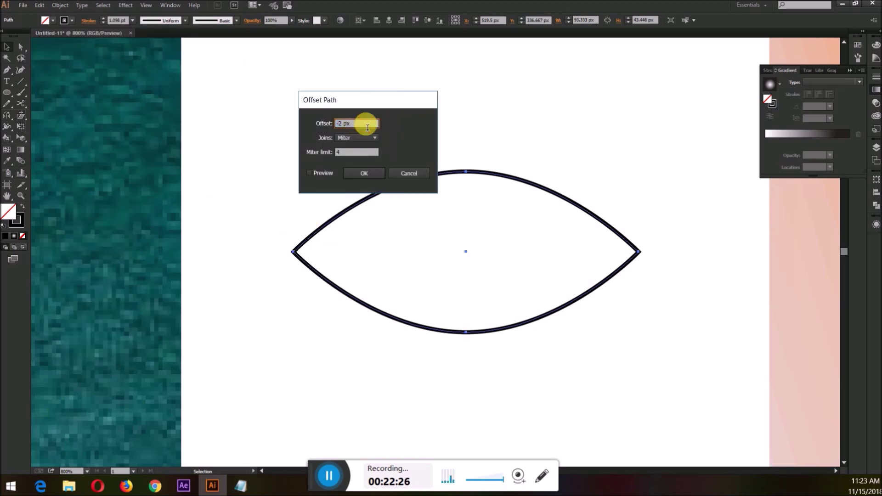
click(363, 173)
click(344, 142)
key(ctrl+;)
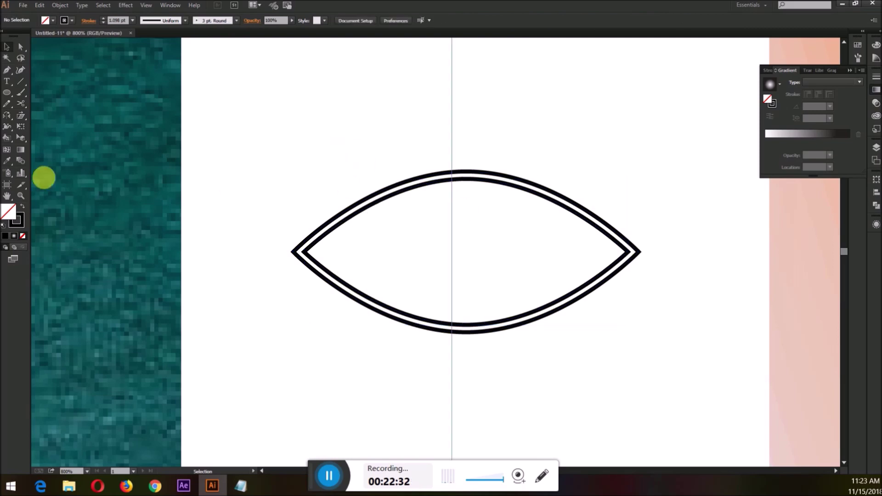
Step: Draw a narrow vertical bar about 4 px wide and 34 px high across the boat outline's right end
drag(4, 93, 43, 91)
drag(578, 210, 562, 302)
mouse_move(571, 203)
mouse_down()
mouse_move(576, 211)
mouse_move(572, 192)
mouse_up()
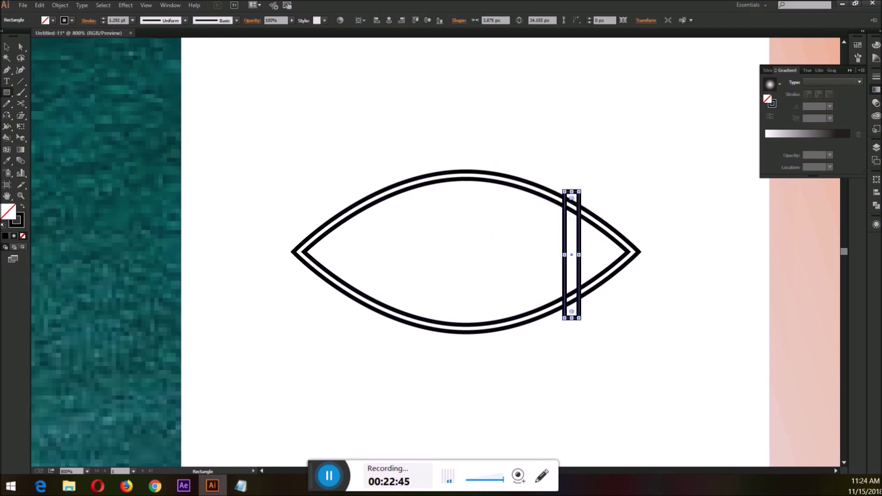
Step: Copy the bar to the boat's centre, lengthen it to about 63 px, and duplicate it across the left end
key(v)
drag(579, 237, 486, 248)
drag(483, 249, 477, 255)
drag(470, 184, 388, 169)
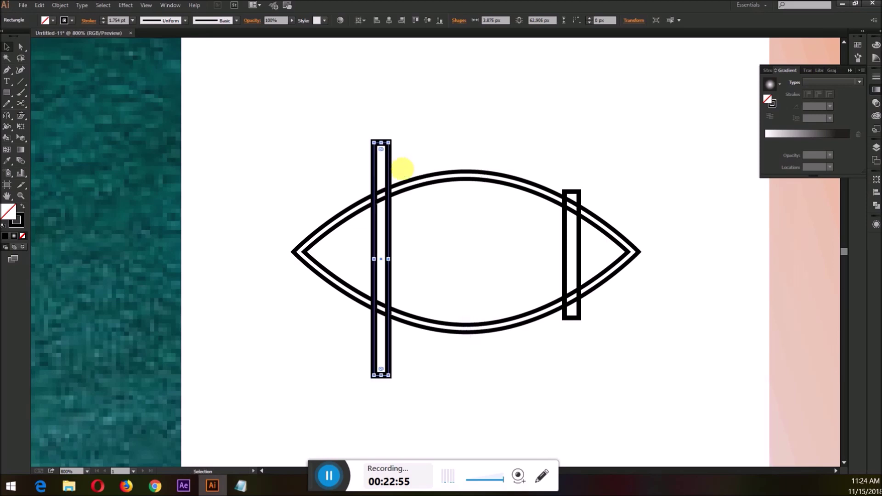
key(ctrl+z)
alt+shift+drag(478, 175, 375, 175)
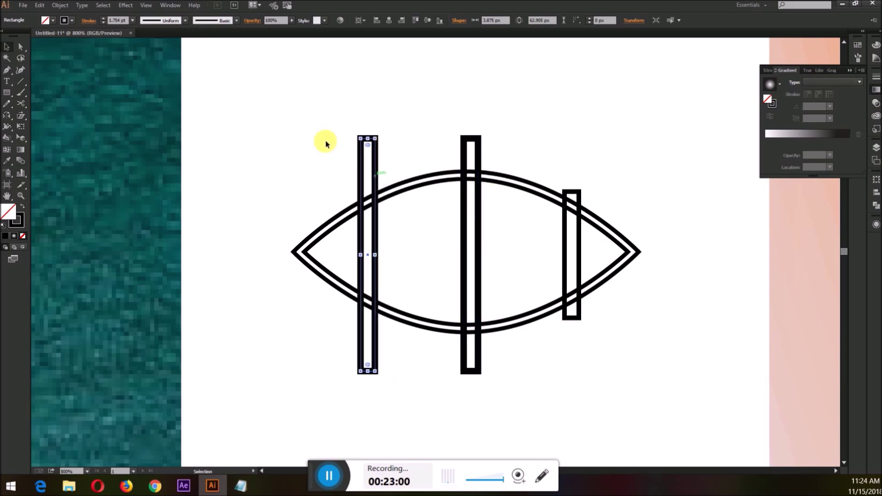
Step: Shift the right-hand bar slightly toward the boat's centre, and lengthen it so both ends extend past the outlines
drag(325, 140, 533, 288)
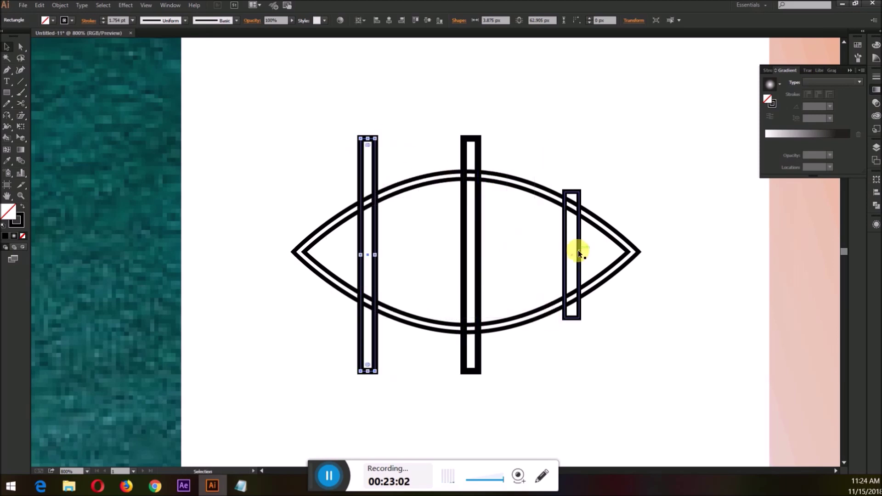
shift+drag(579, 251, 569, 252)
click(607, 183)
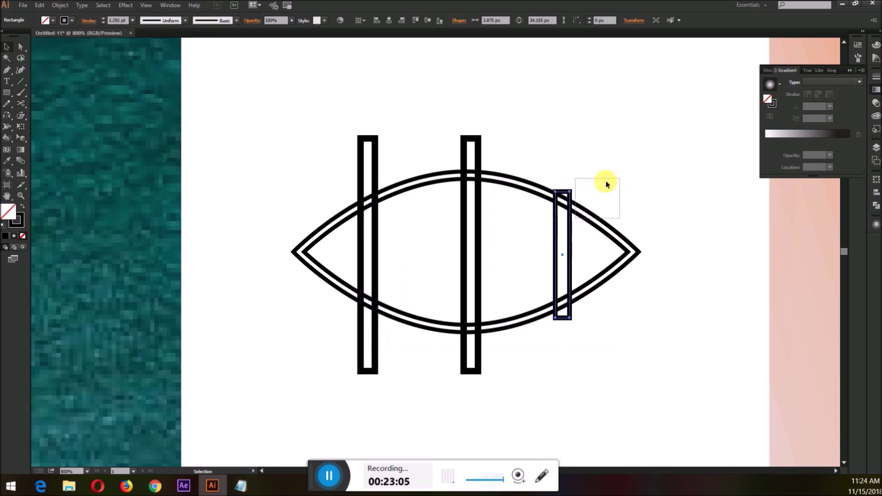
click(564, 194)
alt+drag(564, 192, 566, 181)
Step: Set the stroke weight of both boat outlines and all three bars to 0.5 pt
drag(602, 155, 276, 391)
click(132, 20)
click(144, 73)
click(132, 20)
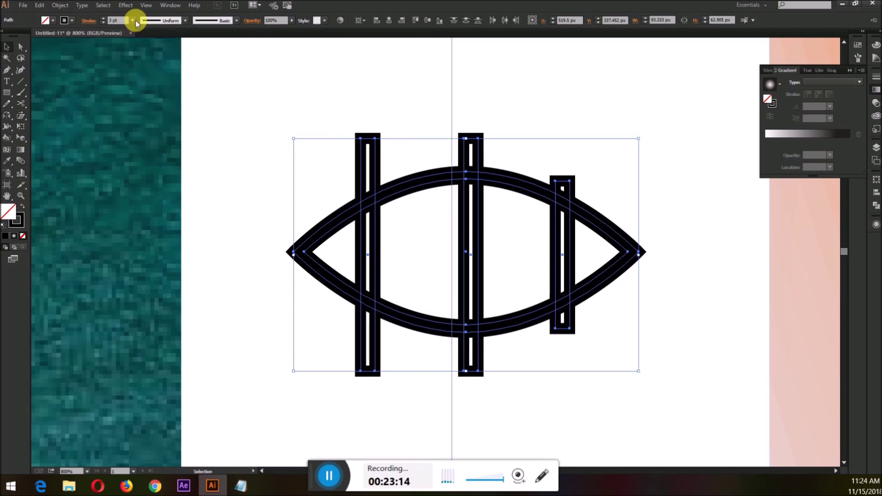
click(144, 36)
click(297, 110)
drag(297, 109, 693, 401)
click(600, 332)
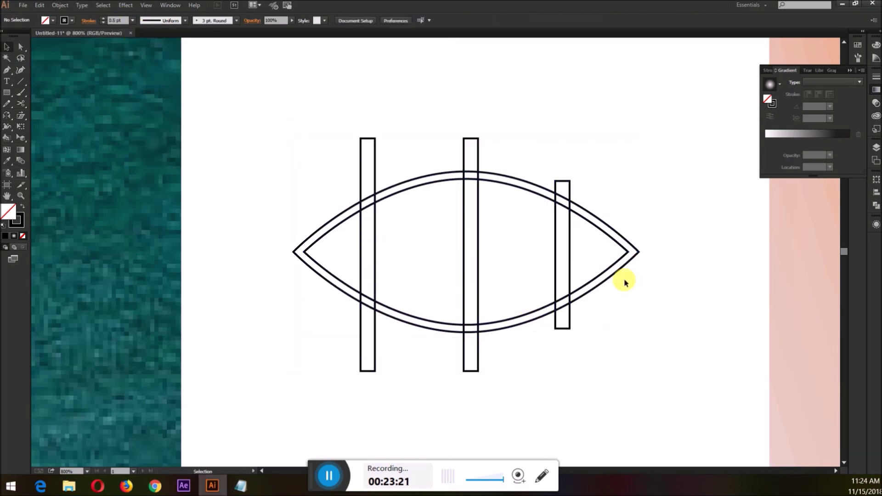
Step: Duplicate the outer outline above the boat, and trim off the bar ends projecting beyond the boat with Shape Builder
drag(615, 231, 617, 116)
drag(638, 183, 376, 331)
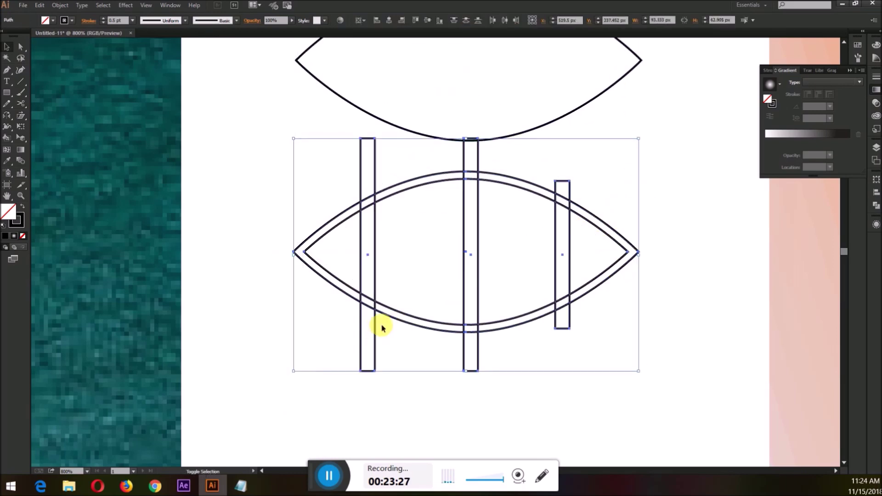
mouse_move(573, 321)
mouse_down()
mouse_move(506, 349)
mouse_move(315, 328)
mouse_up()
mouse_move(340, 172)
mouse_down()
mouse_move(417, 161)
mouse_move(532, 162)
mouse_move(582, 197)
mouse_up()
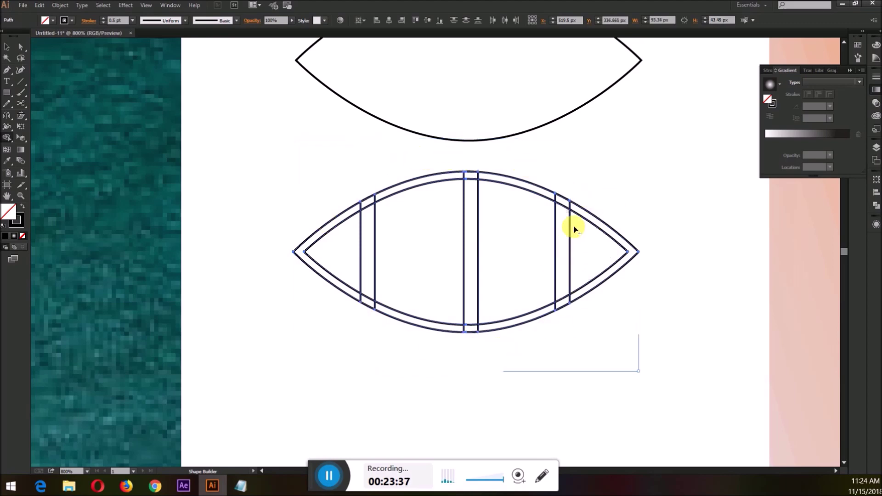
Step: Merge the segments between the outer and inner outlines into one continuous boat rim with Shape Builder
mouse_move(572, 208)
mouse_down()
mouse_move(477, 179)
mouse_move(436, 178)
mouse_up()
drag(379, 199, 357, 211)
mouse_move(354, 292)
mouse_down()
mouse_move(475, 332)
mouse_move(583, 297)
mouse_up()
key(v)
click(607, 327)
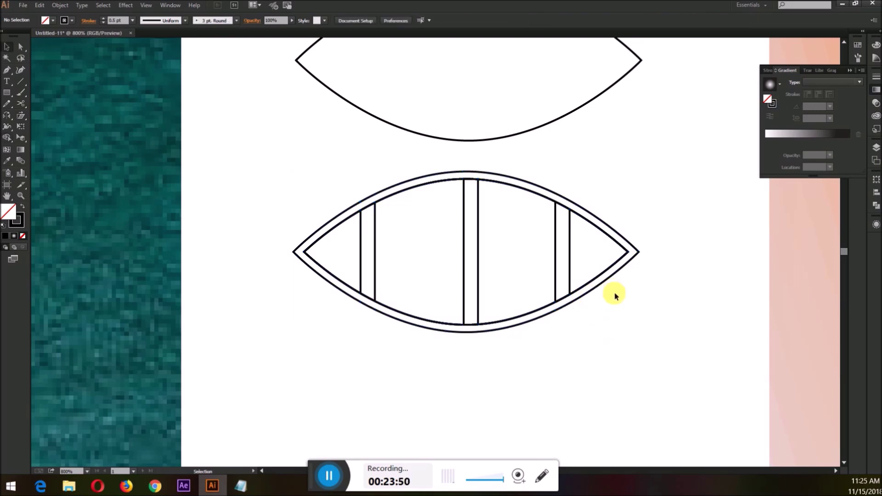
Step: Place a copy of the spare outline over the boat, shifted slightly up and to the left for an inner shadow edge
scroll(631, 298, left, 1)
drag(666, 262, 659, 242)
key(ctrl+z)
click(669, 136)
drag(642, 93, 621, 258)
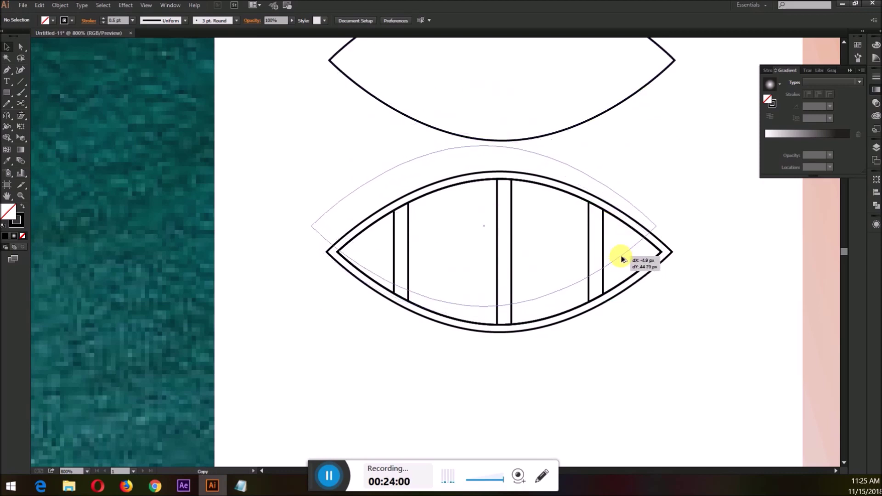
drag(622, 259, 623, 262)
Step: Remove the overlaid outline's area outside the boat, and merge the split rim pieces back together with Shape Builder
key(shift+m)
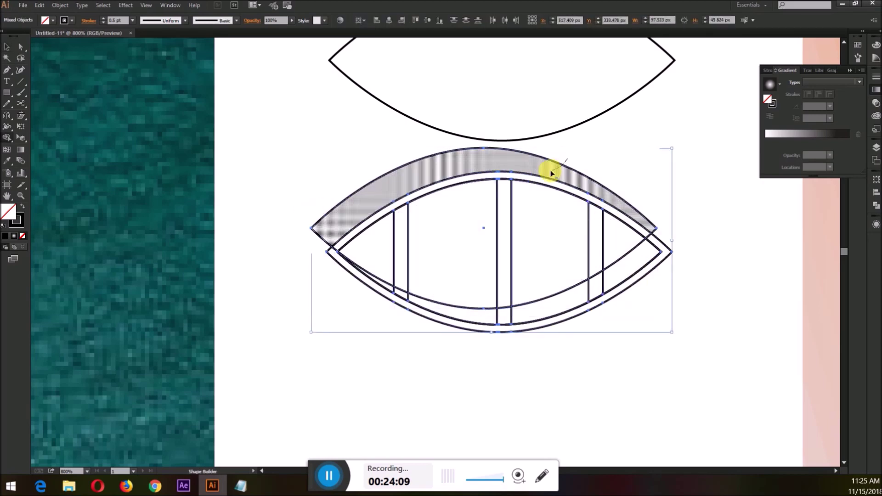
alt+click(551, 174)
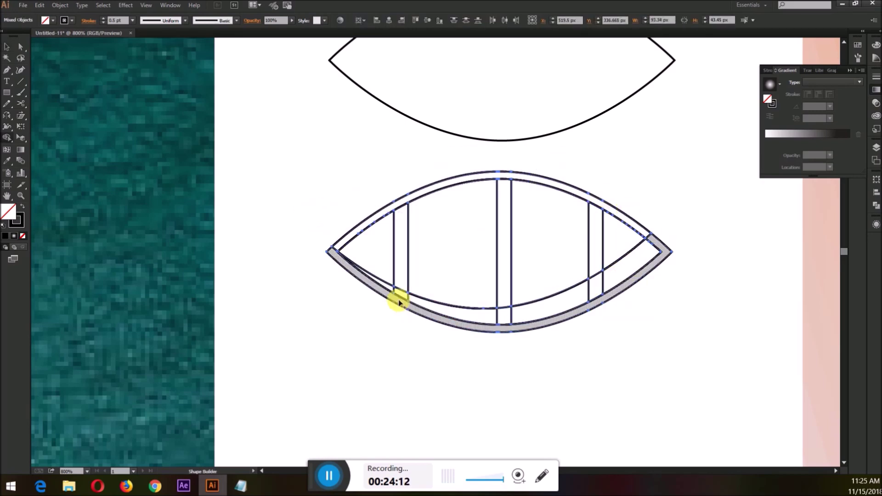
drag(334, 248, 331, 252)
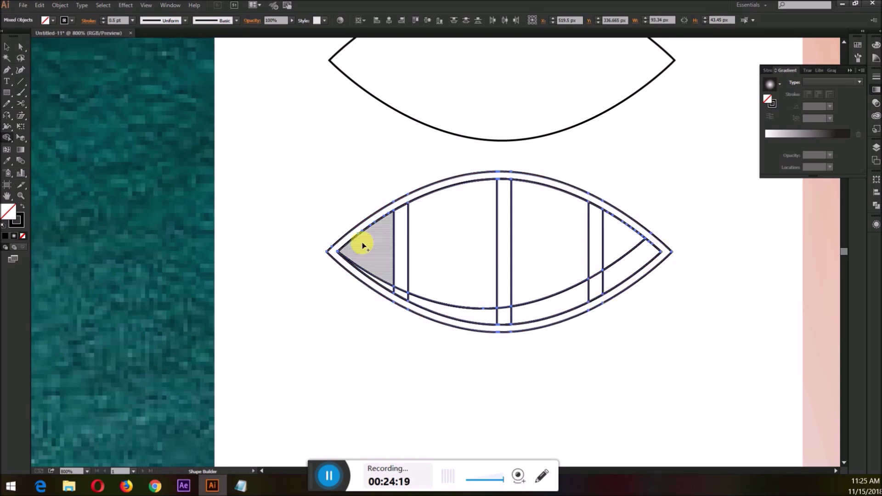
key(v)
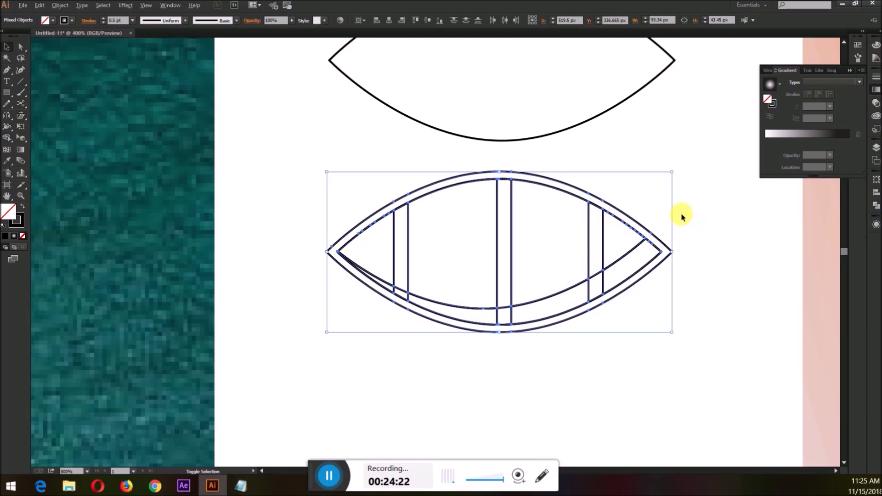
Step: Draw a 22 px square on the photo, and fill it with blue sampled from the shoreline water
scroll(681, 213, down, 2)
scroll(611, 281, down, 1)
scroll(592, 294, down, 1)
scroll(585, 321, down, 2)
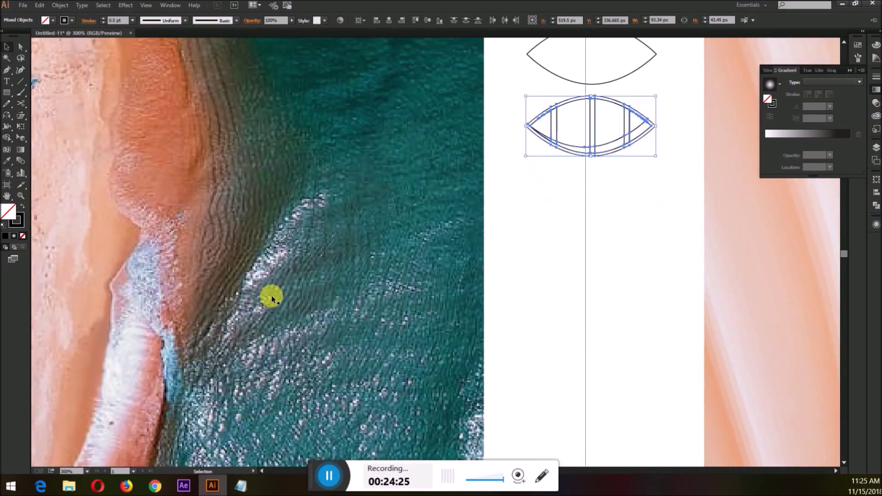
drag(232, 292, 265, 325)
key(i)
click(177, 365)
key(v)
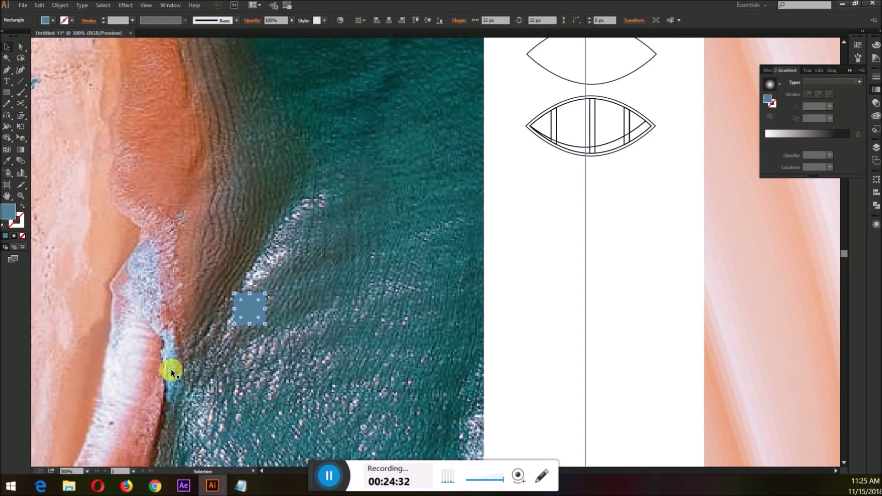
Step: Resample the square's fill from the photo's foam and surf edge until it is light blue
key(i)
click(171, 369)
click(165, 354)
click(134, 261)
click(148, 255)
click(154, 260)
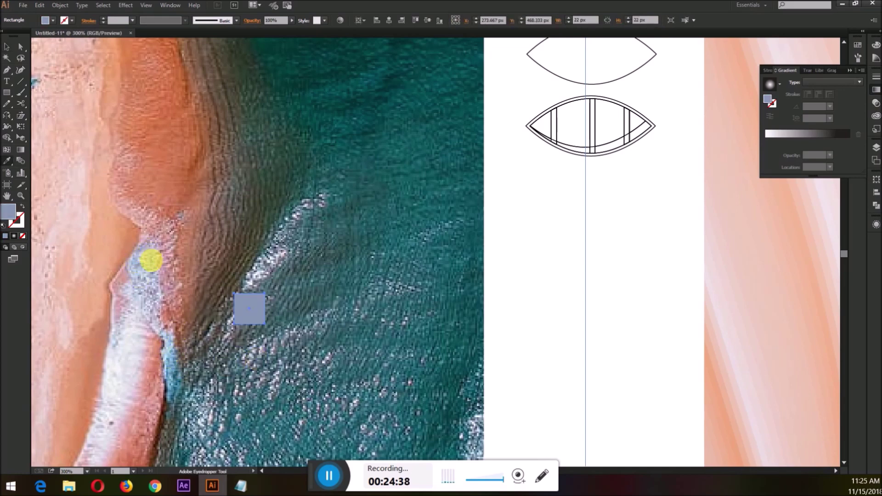
click(169, 360)
click(171, 361)
click(174, 364)
Step: Move the light blue square onto the white area below the boat drawing
key(v)
drag(255, 301, 565, 224)
click(570, 217)
scroll(535, 236, right, 1)
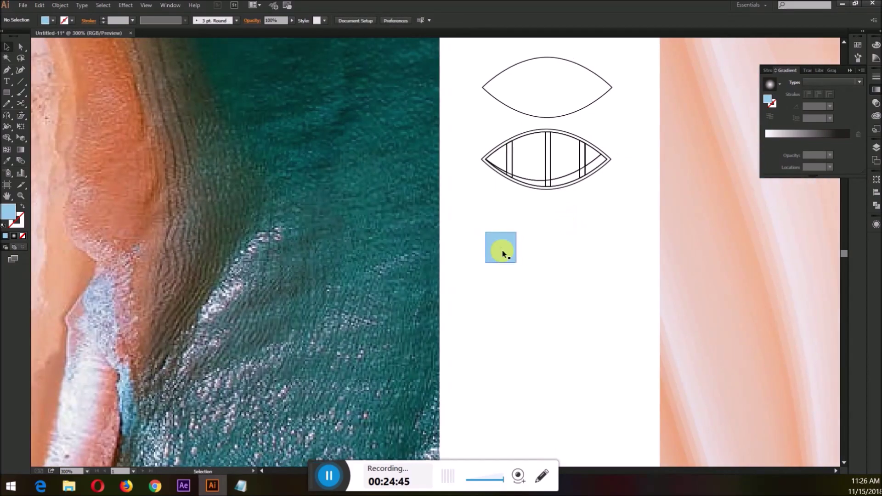
drag(502, 253, 564, 242)
Step: Try filling the boat's rim and three cross bars with the square's light blue using Live Paint
scroll(604, 195, up, 1)
scroll(611, 198, up, 2)
drag(656, 82, 365, 230)
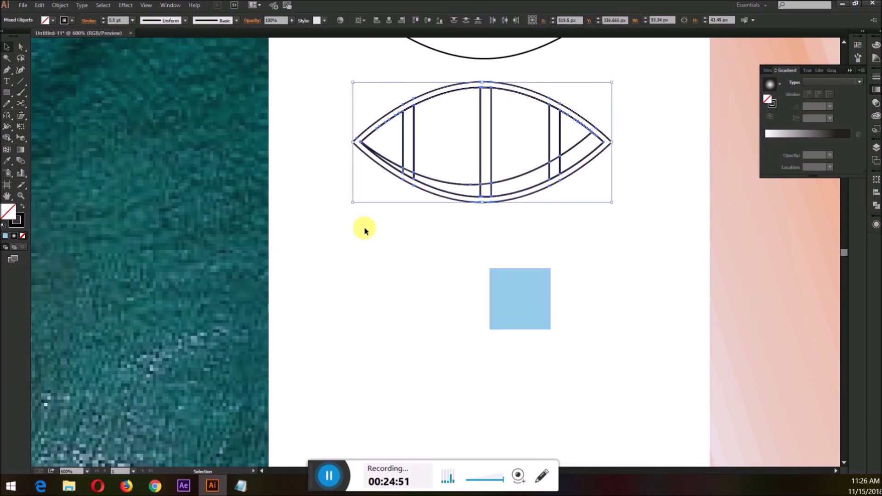
key(k)
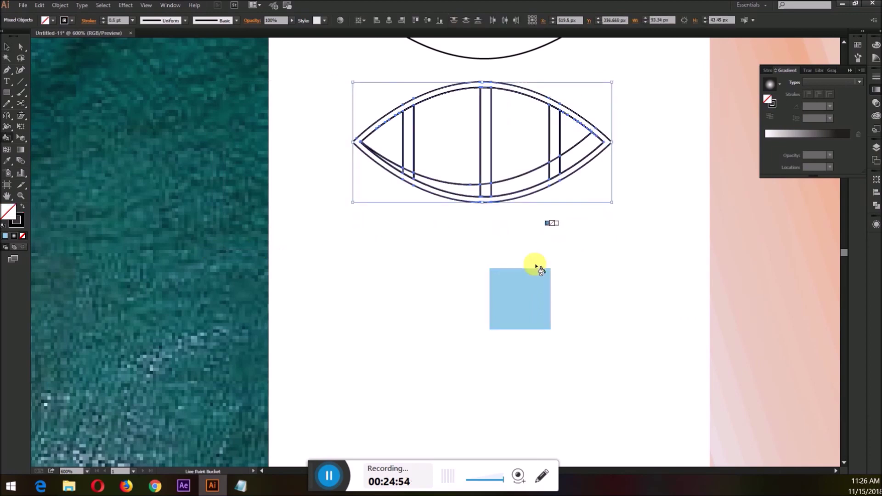
alt+click(528, 301)
click(591, 151)
click(554, 164)
click(485, 189)
click(485, 178)
click(408, 161)
click(408, 174)
key(v)
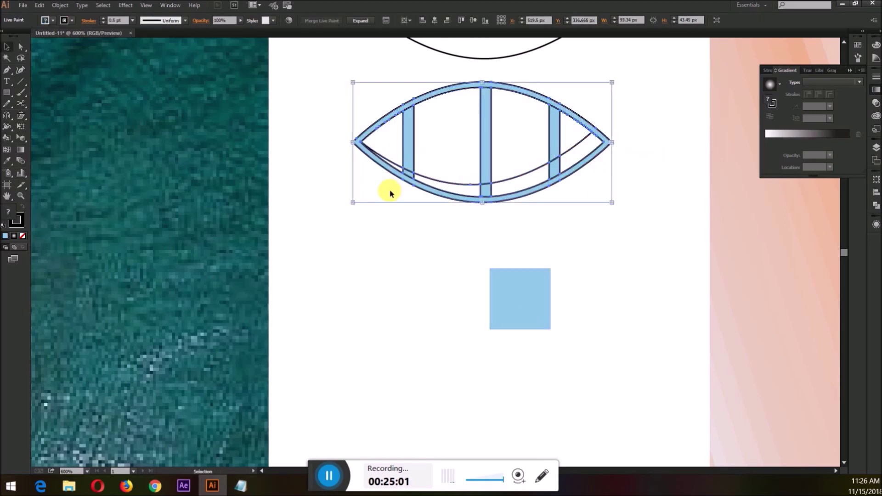
Step: Try removing the stroke from the painted boat, and undo it
key(slash)
scroll(371, 48, up, 1)
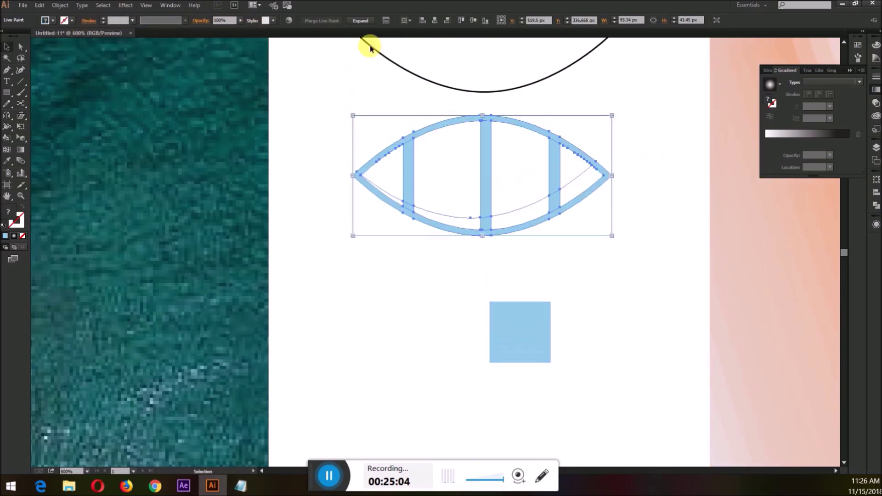
key(ctrl+z)
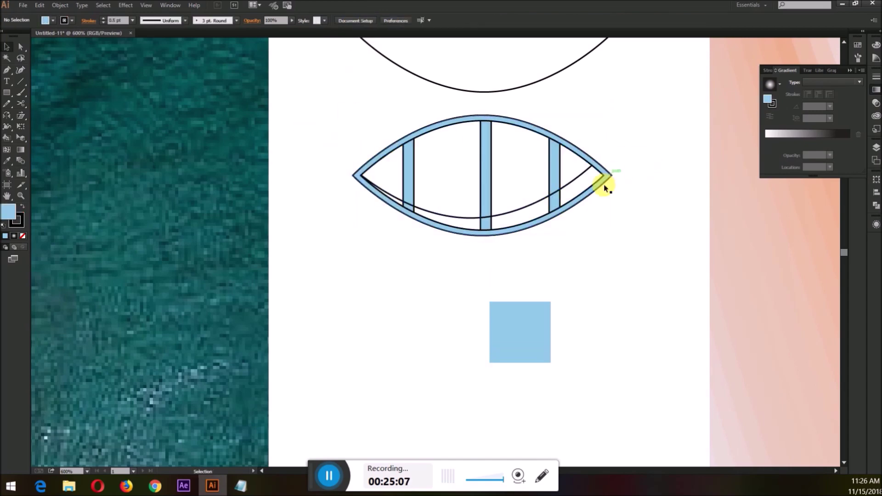
Step: Undo the light blue Live Paint fills on the boat's rim and bars, and deselect the artwork
click(609, 164)
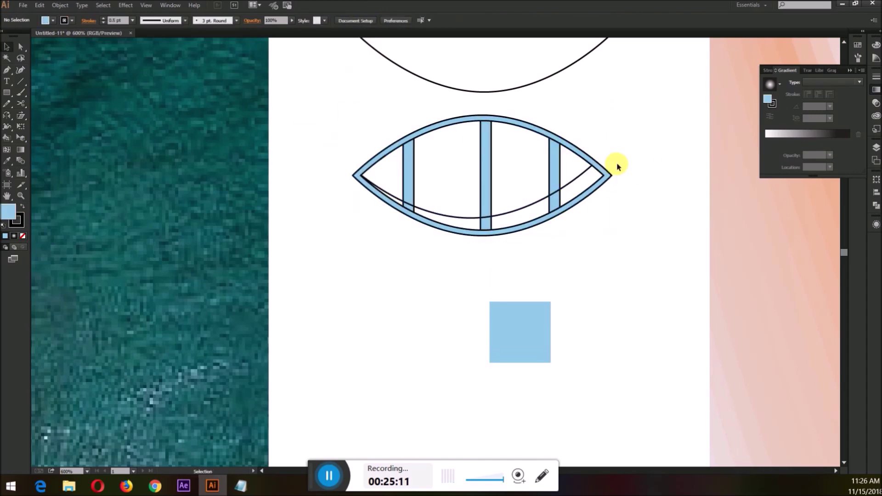
click(607, 174)
key(a)
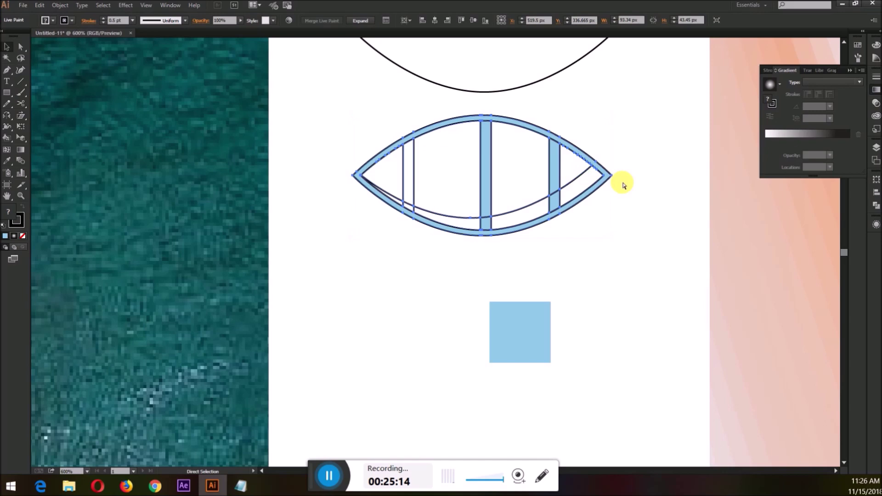
click(628, 164)
click(607, 173)
key(ctrl+z)
key(ctrl+z)
key(ctrl+z)
key(ctrl+z)
key(ctrl+z)
key(ctrl+z)
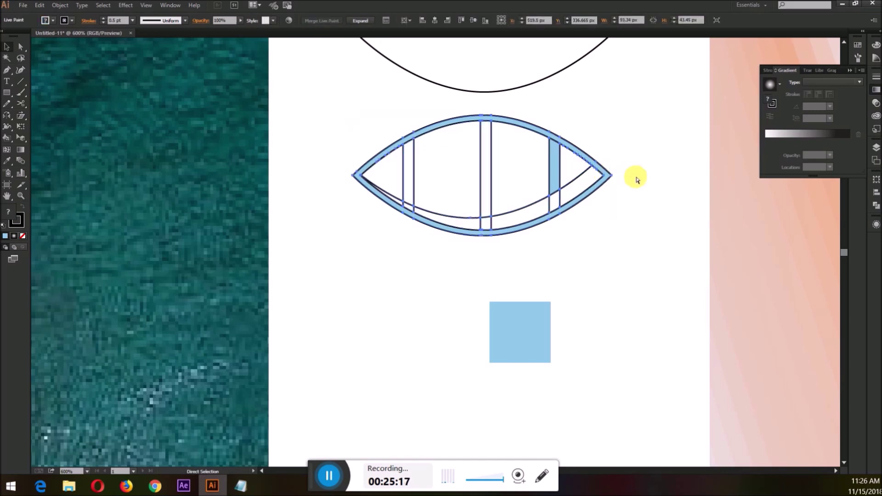
click(633, 177)
key(v)
click(626, 179)
click(615, 183)
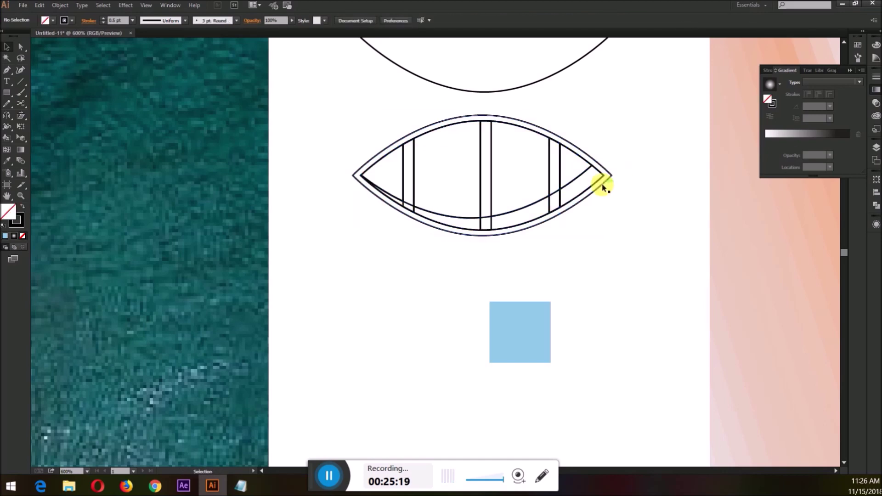
Step: Draw a vertical shadow line across the boat's interior, just left of the right cross bar
key(p)
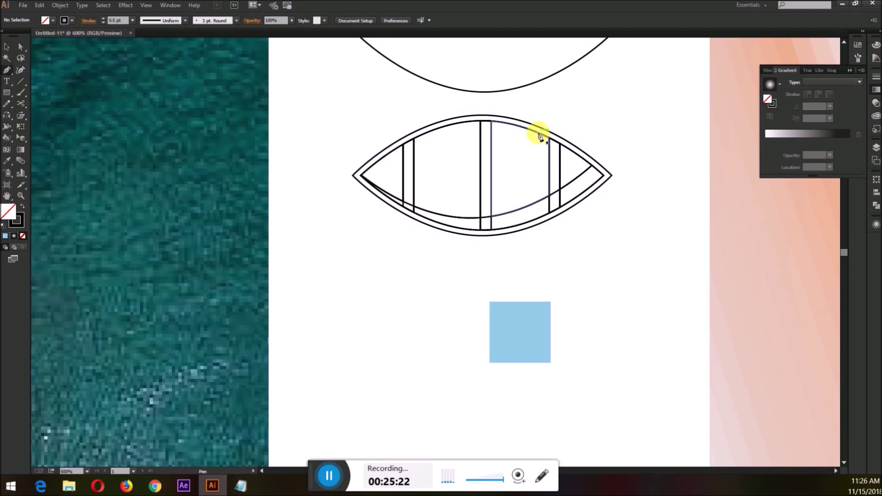
click(537, 133)
click(537, 201)
key(a)
drag(537, 201, 537, 208)
key(v)
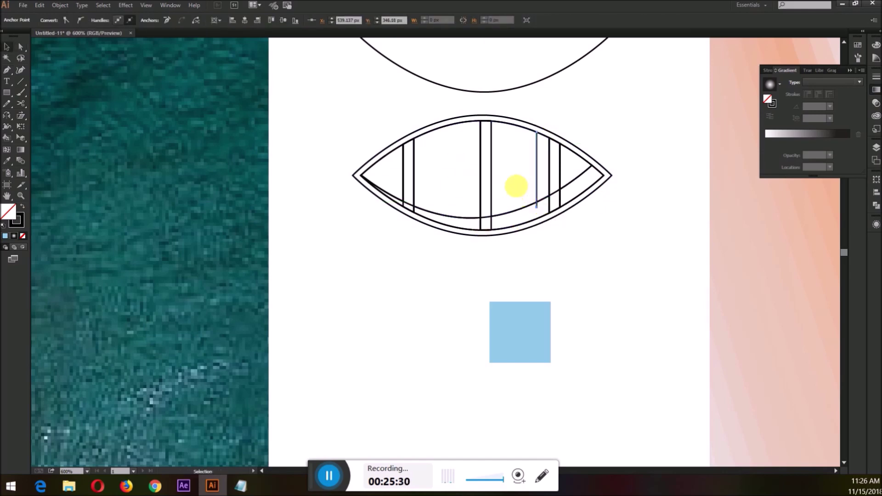
click(497, 182)
Step: Draw matching vertical shadow lines just left of the boat's middle and left cross bars
key(p)
click(467, 122)
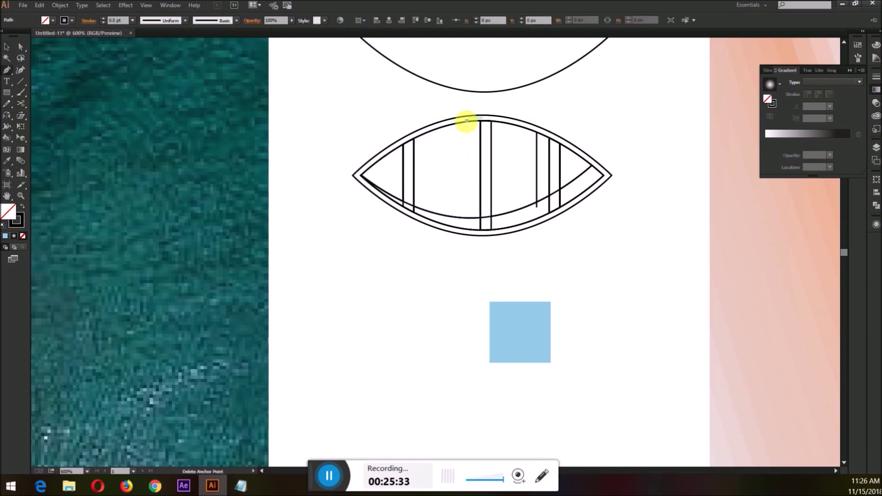
click(467, 223)
key(a)
key(p)
click(391, 151)
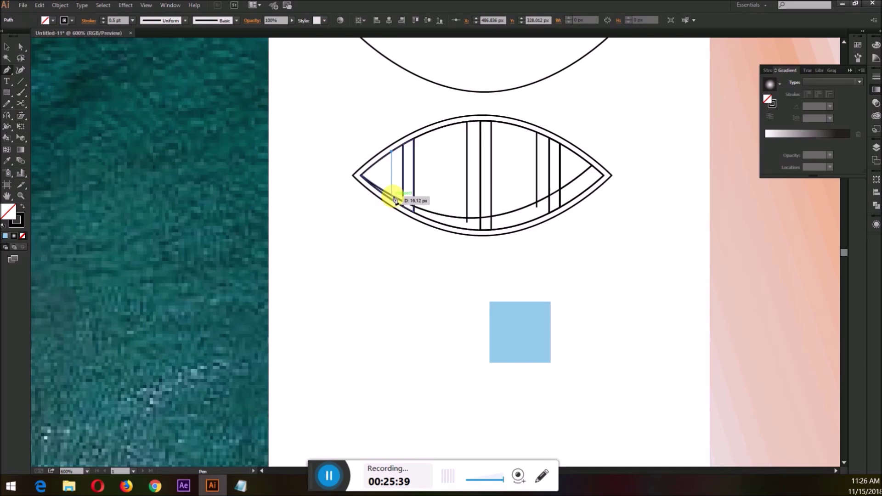
click(393, 199)
key(v)
Step: Fill the boat's rim and three cross bars with the square's light blue using Live Paint
drag(340, 102, 652, 247)
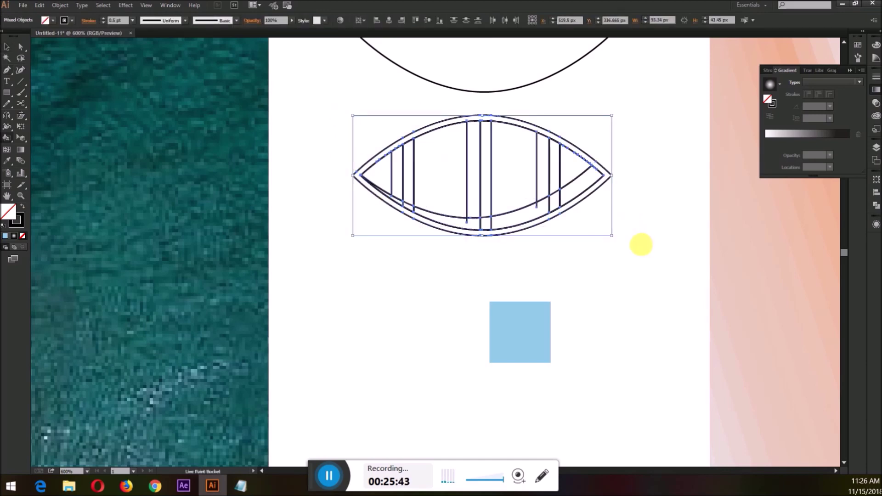
alt+click(528, 315)
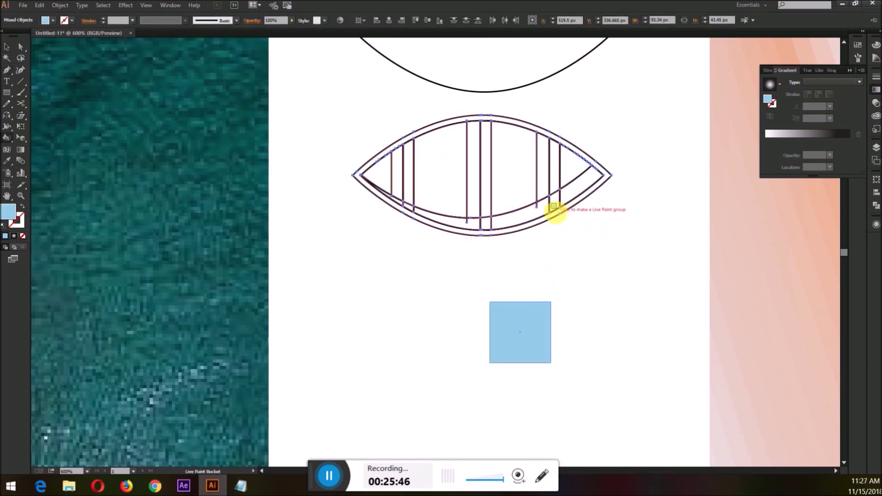
click(557, 214)
click(554, 183)
click(486, 207)
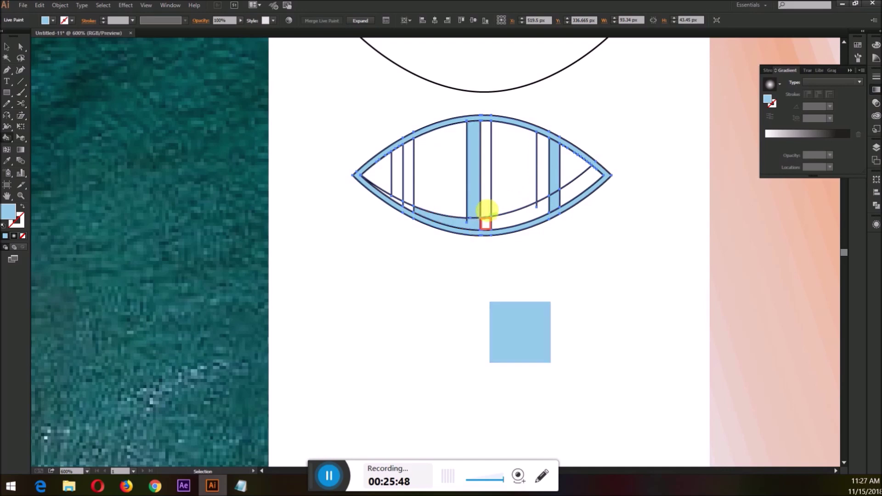
click(416, 212)
scroll(557, 144, up, 1)
key(v)
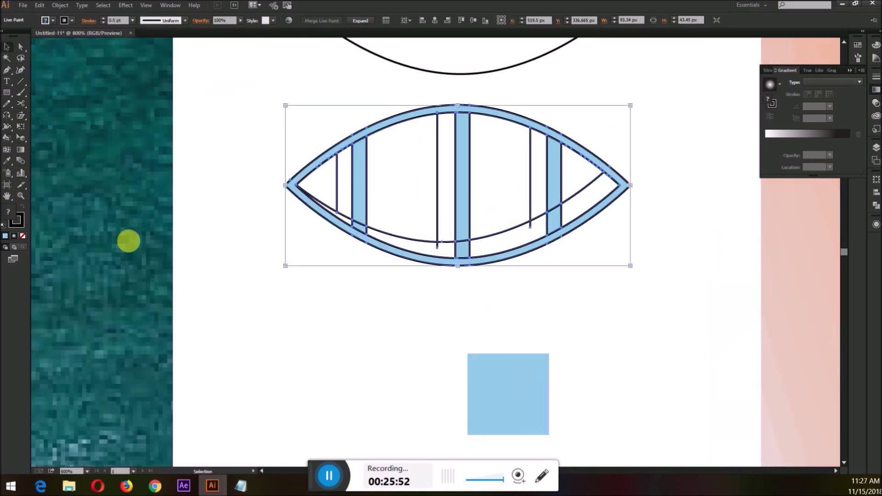
Step: Duplicate the light blue square to its left and recolour the copy a darker, muted blue
click(481, 347)
click(491, 370)
drag(616, 260, 63, 53)
drag(271, 116, 652, 295)
drag(508, 394, 420, 394)
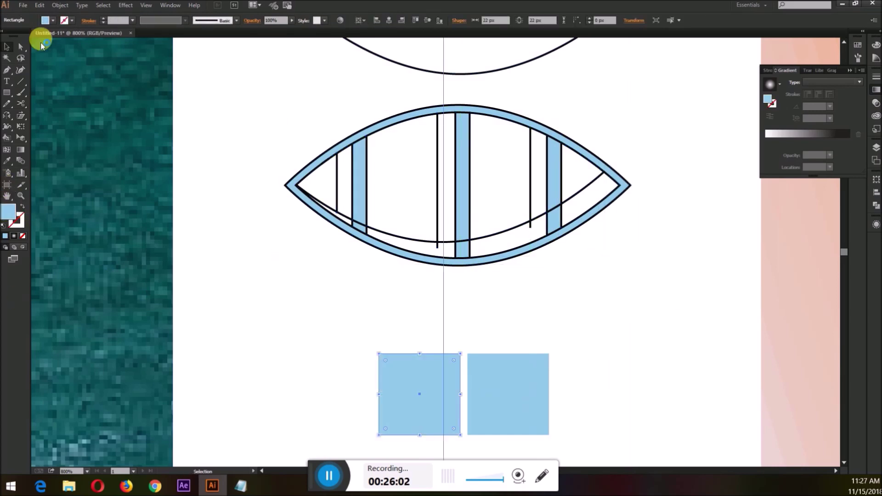
double_click(9, 211)
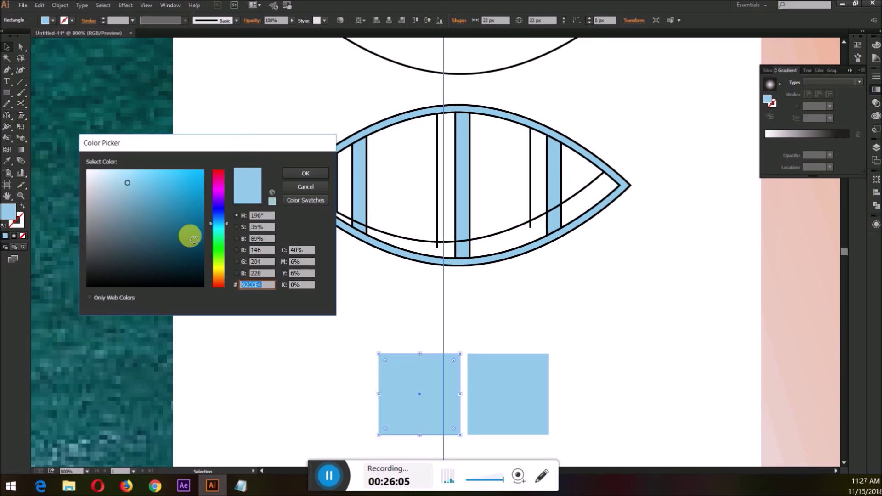
drag(129, 215, 141, 220)
key(Return)
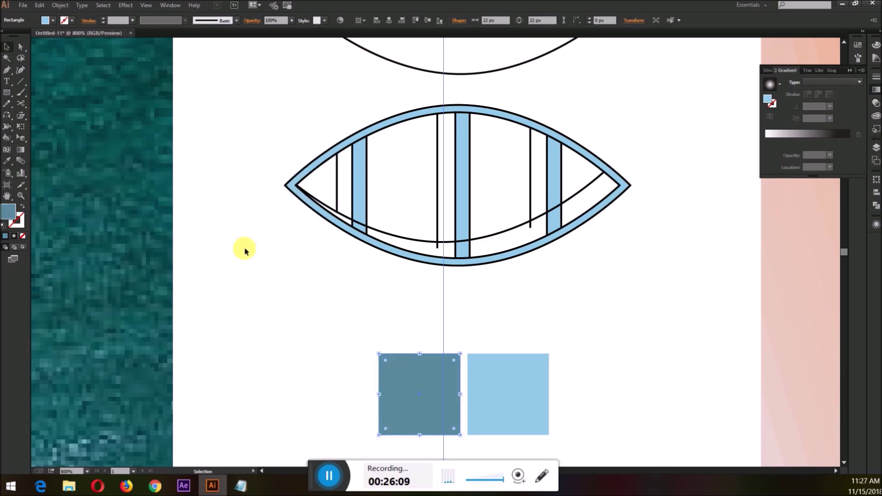
click(244, 248)
Step: Fill the shadow strips beside the cross bars and along the lower hull with the darker blue using Live Paint
drag(679, 245, 245, 81)
key(k)
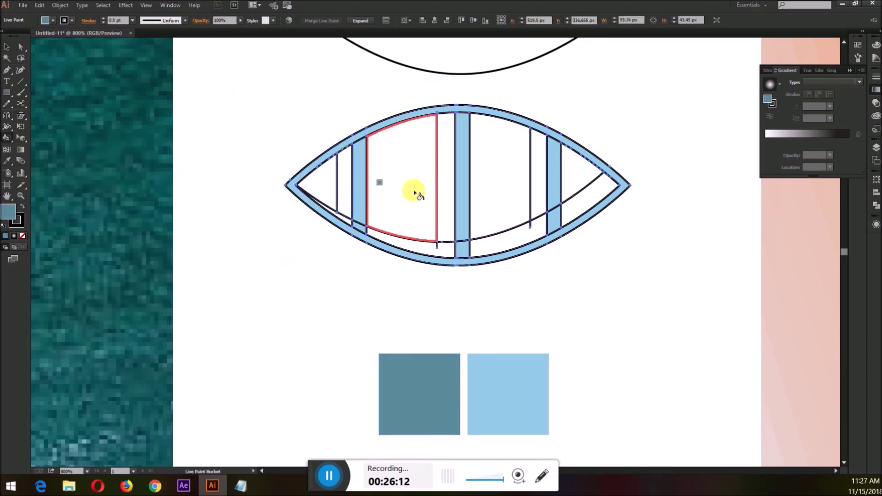
alt+click(429, 367)
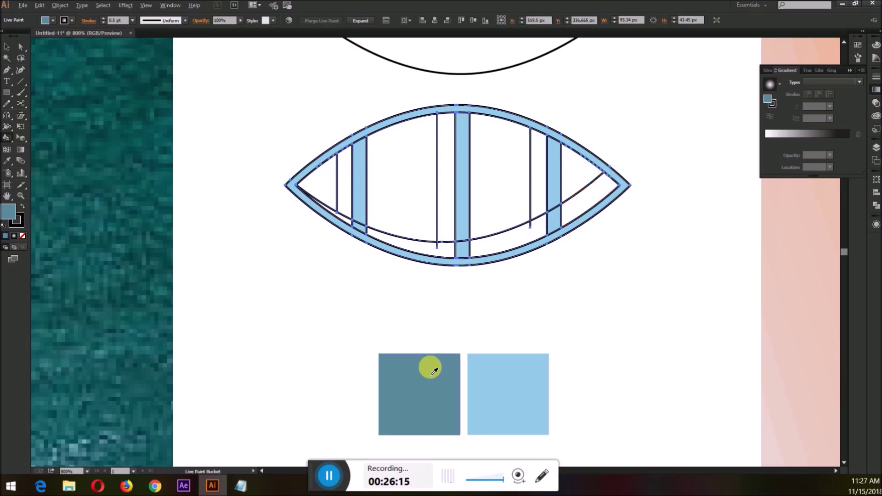
click(578, 208)
drag(533, 200, 524, 231)
drag(446, 222, 437, 250)
drag(343, 219, 346, 204)
key(v)
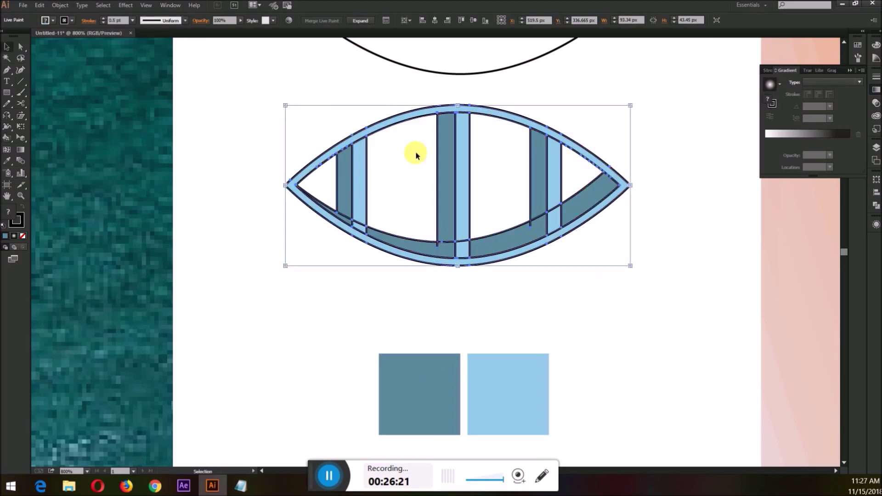
Step: Remove the stroke from the painted boat and expand the Live Paint group
click(103, 22)
click(226, 137)
alt+scroll(227, 138, down, 1)
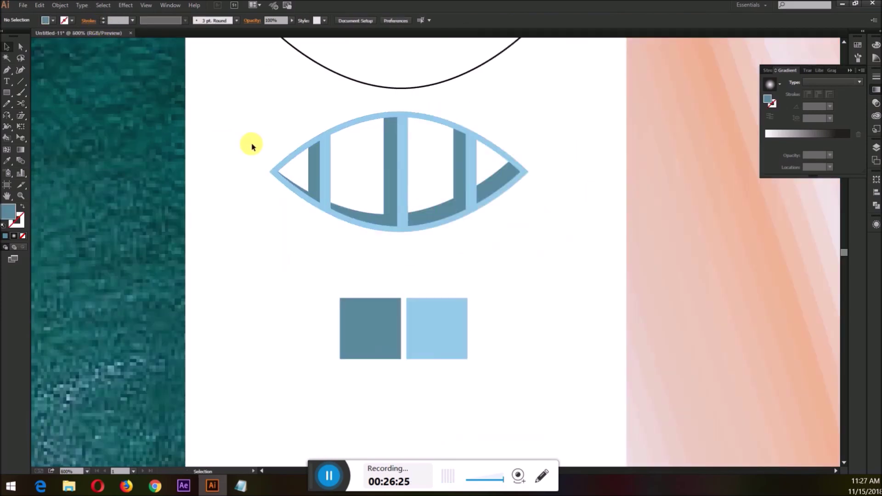
scroll(315, 161, up, 4)
click(384, 260)
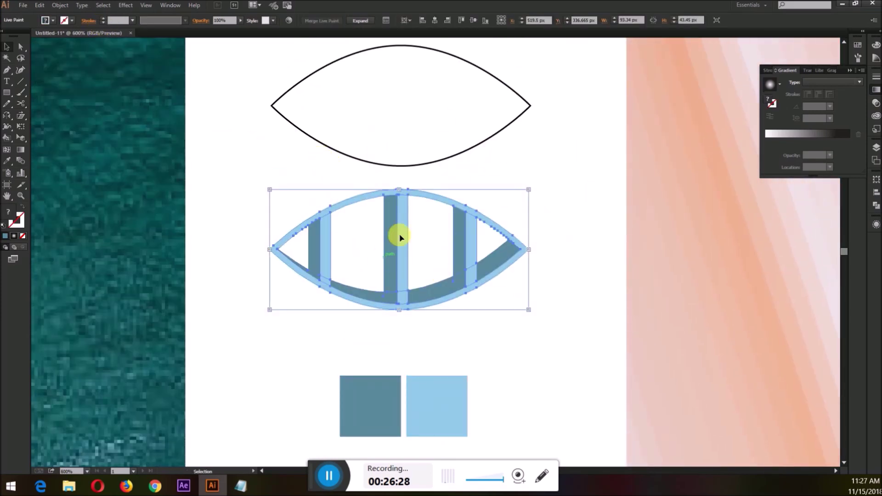
click(360, 21)
click(512, 165)
Step: Move the spare boat outline over the painted boat, offset slightly up and to the left
mouse_move(500, 136)
mouse_down()
mouse_move(478, 248)
mouse_move(490, 245)
mouse_up()
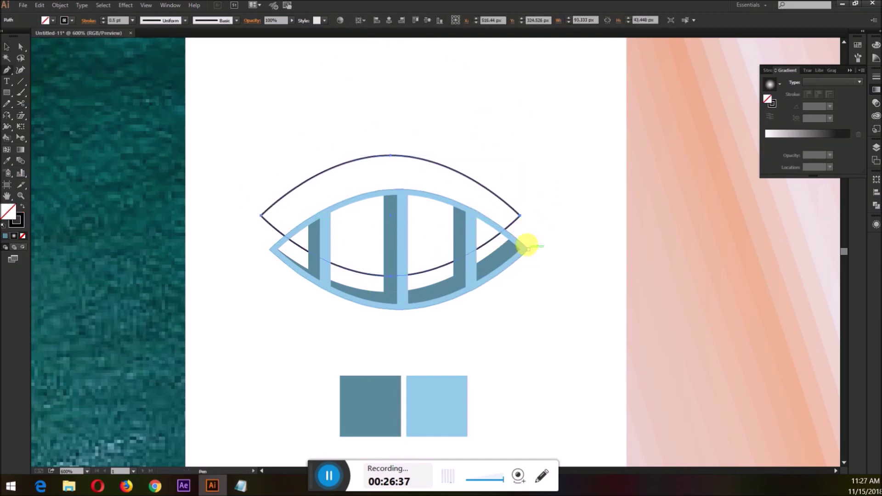
click(528, 249)
key(v)
click(527, 215)
drag(519, 215, 528, 249)
click(544, 216)
Step: Draw a closed Pen path linking the offset outline's two tips to the boat's tips, passing across the lower hull
key(p)
click(528, 249)
click(354, 292)
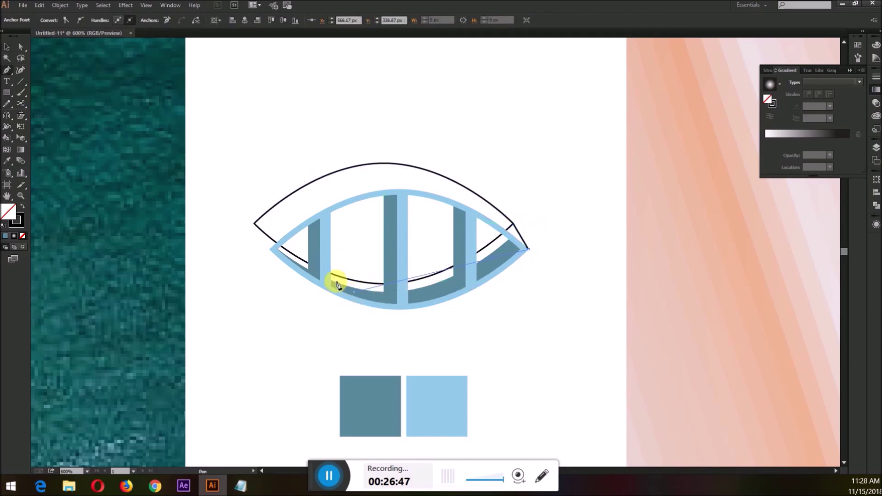
click(277, 252)
drag(261, 238, 272, 246)
click(255, 224)
Step: Merge the offset outline and the connecting path into one shadow shape with Shape Builder
mouse_move(525, 206)
mouse_down()
mouse_move(509, 231)
mouse_move(450, 220)
mouse_up()
key(shift+m)
drag(423, 282, 404, 262)
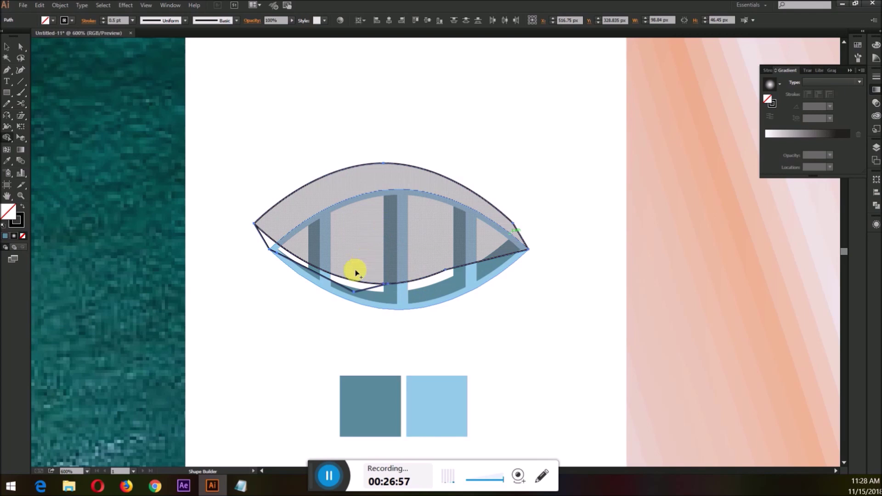
drag(349, 284, 411, 230)
Step: Bring the painted boat to the front of the shadow shape
key(v)
click(586, 212)
click(491, 280)
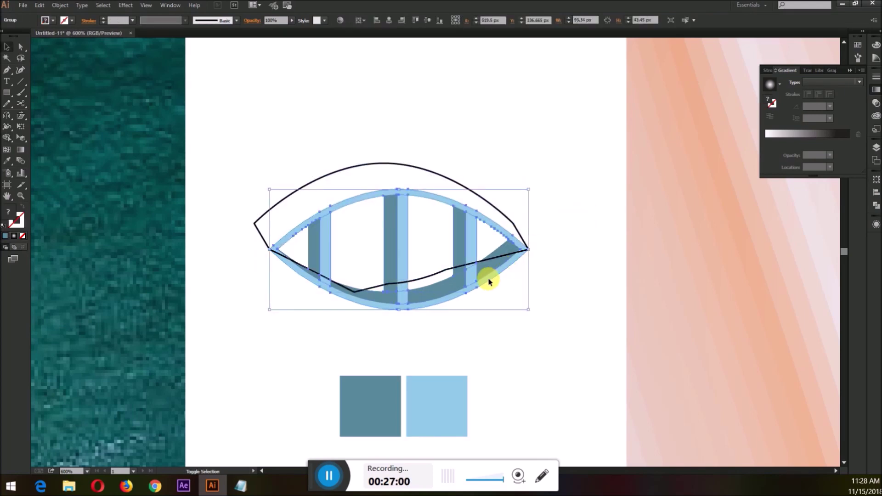
key(shift+m)
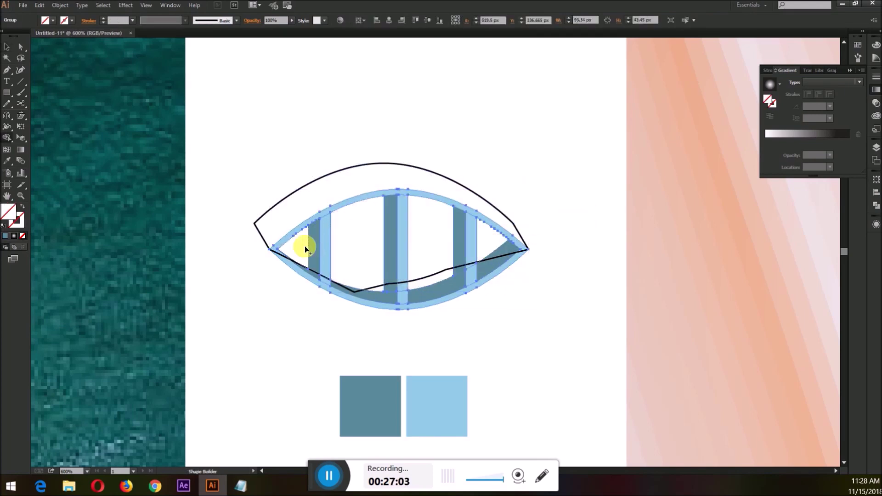
key(a)
key(ctrl+shift+])
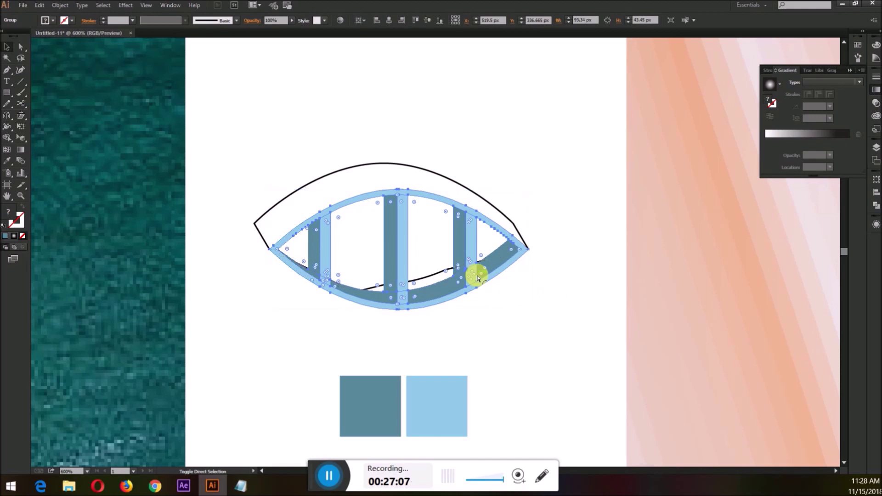
Step: Fill the four open areas inside the boat with white using Live Paint, and expand the result
key(k)
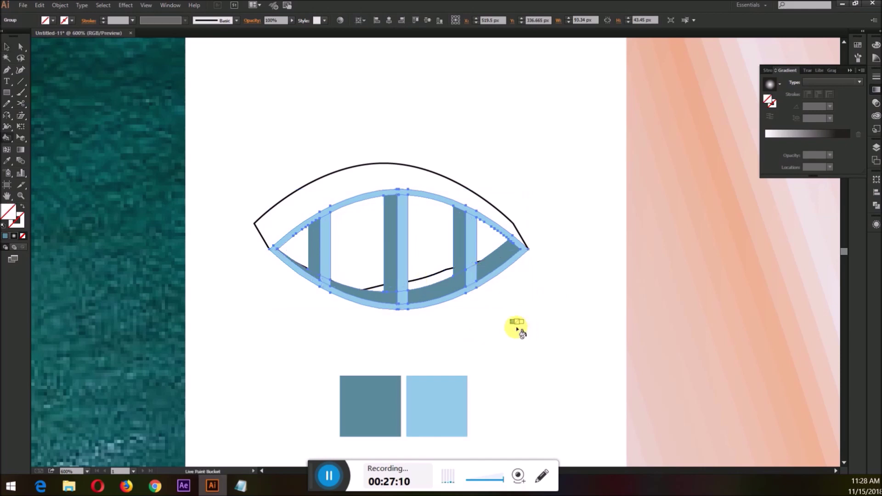
scroll(491, 328, up, 1)
alt+click(510, 316)
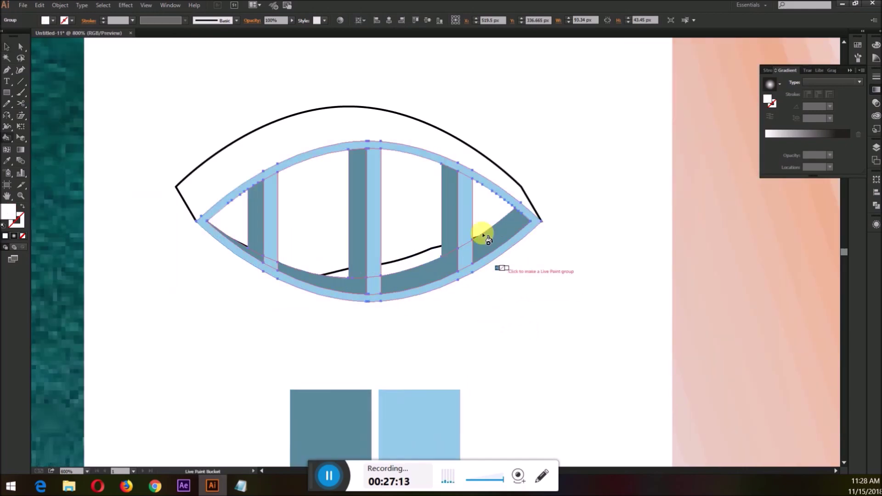
click(488, 220)
click(416, 224)
click(313, 228)
click(236, 227)
key(v)
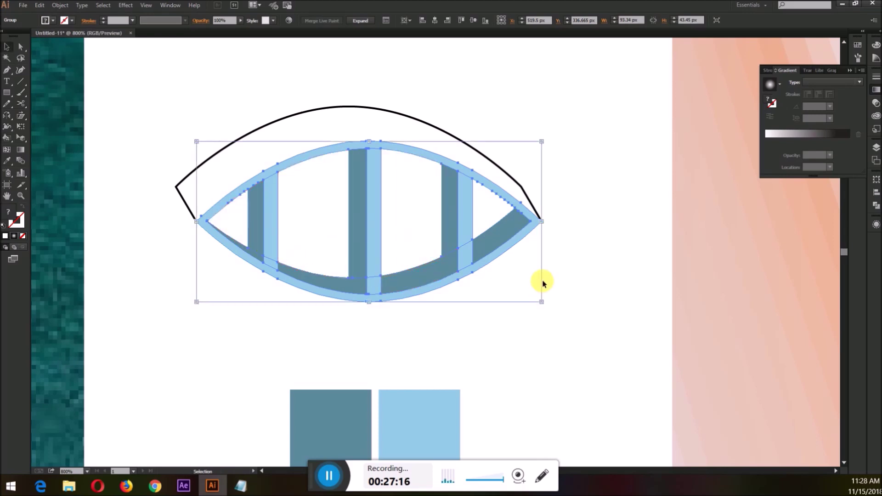
click(359, 21)
click(543, 207)
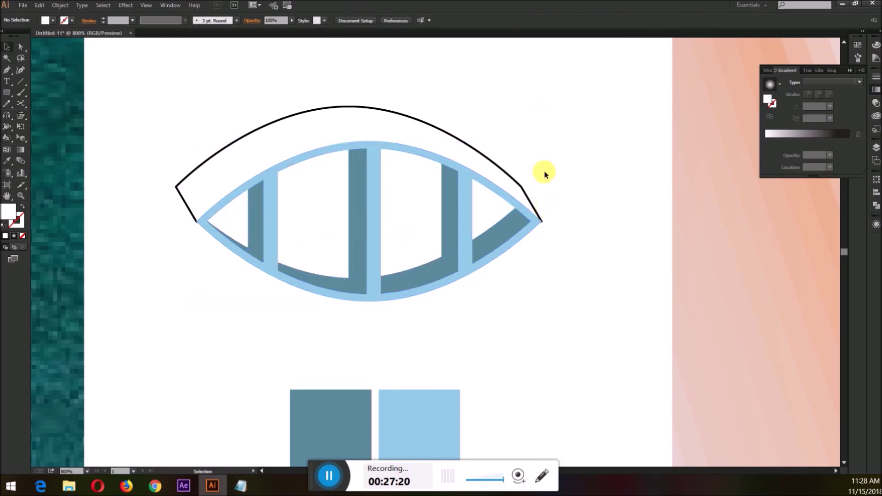
Step: Fill the shadow shape behind the boat with black and remove its stroke
click(515, 185)
click(71, 21)
click(53, 21)
click(22, 36)
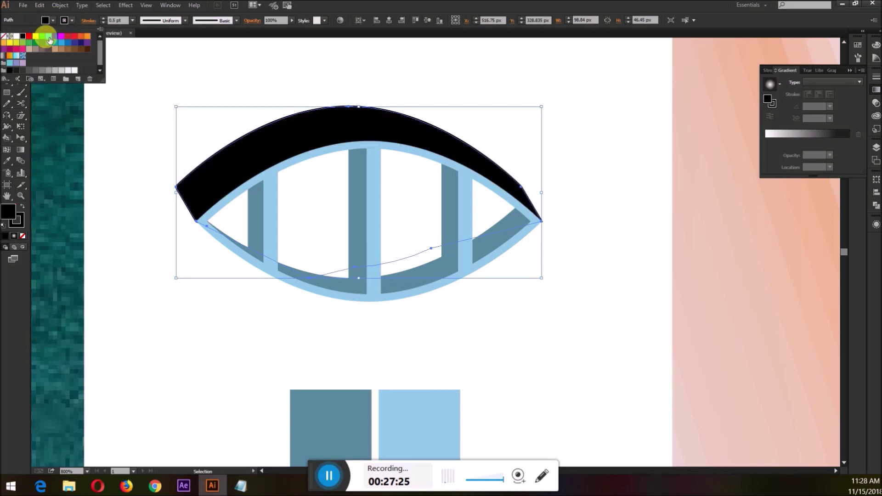
click(104, 22)
click(104, 23)
click(145, 62)
Step: Set the shadow shape's opacity to 50% and deselect it
scroll(143, 59, down, 2)
drag(145, 62, 296, 152)
click(251, 87)
text(50)
key(Return)
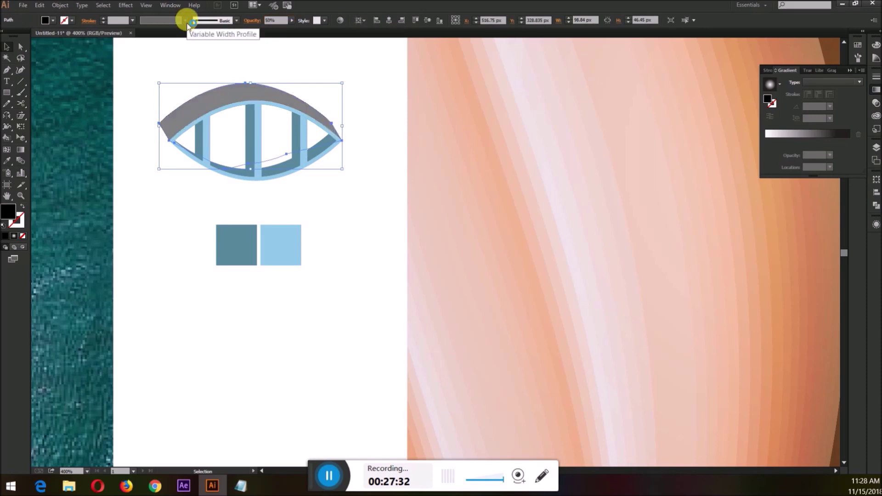
click(375, 224)
Step: Delete the two blue colour sample squares below the boat
scroll(353, 212, left, 2)
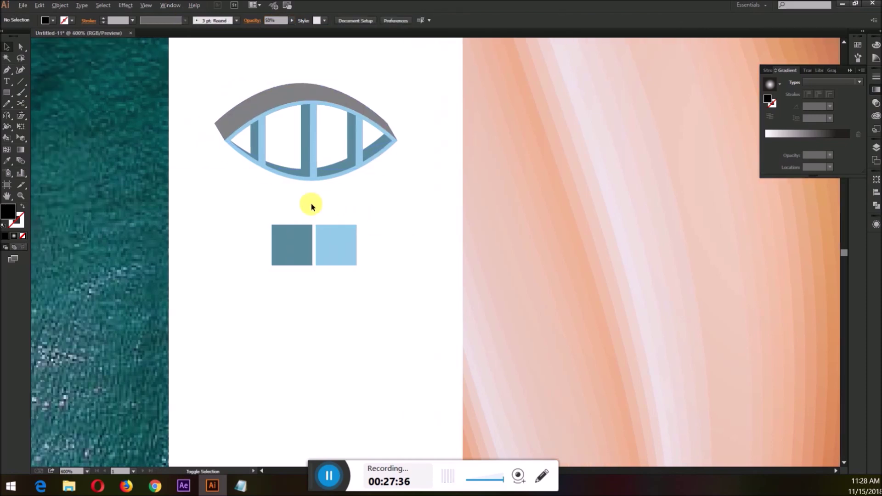
scroll(310, 203, up, 1)
drag(310, 203, 371, 285)
key(Delete)
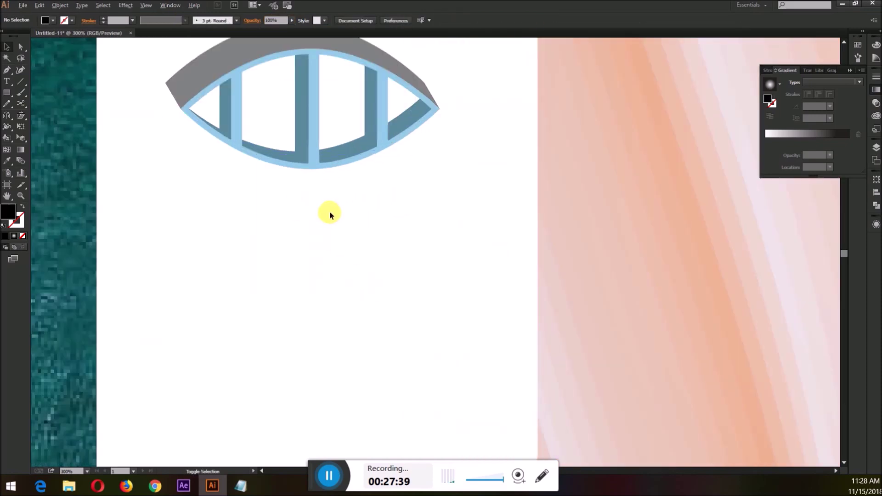
Step: Place the boat with its shadow, scaled down and slightly tilted, on the peach sand area of the wavy illustration
scroll(329, 215, down, 1)
drag(364, 206, 578, 226)
click(305, 216)
scroll(305, 214, down, 1)
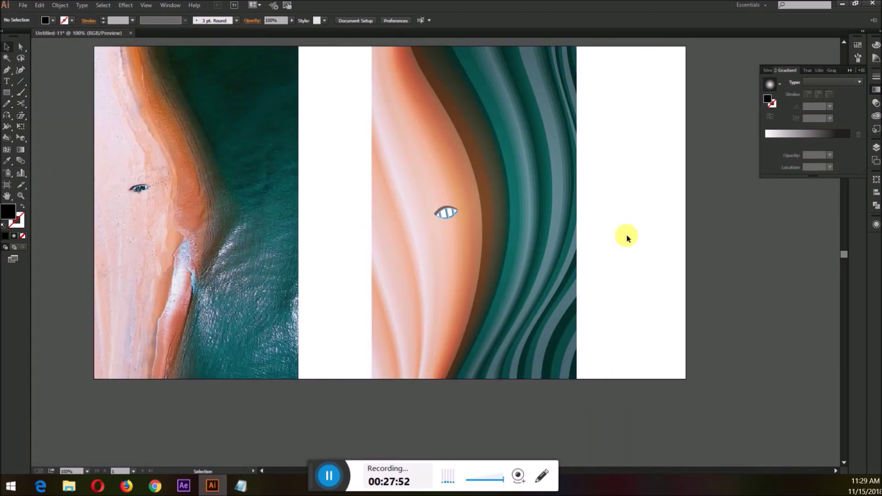
scroll(447, 217, up, 1)
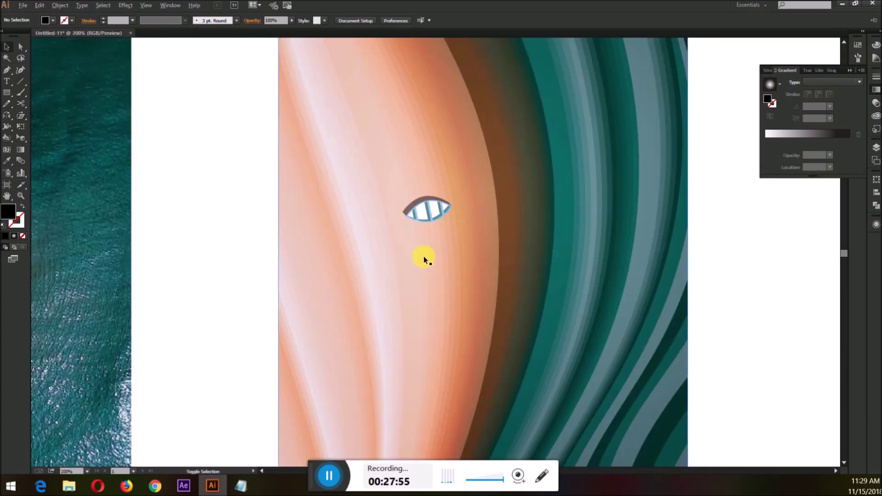